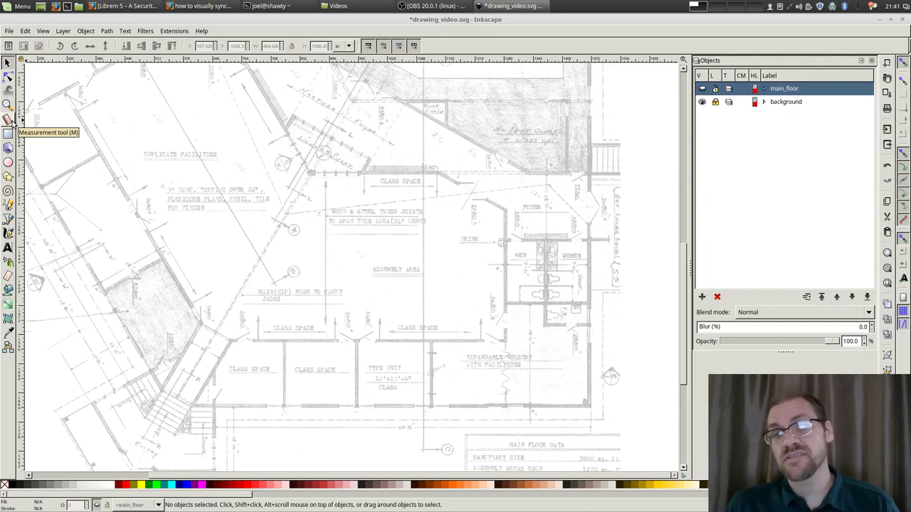
Step: Leave the measurement units unchanged, switch to the Node tool, and close the Objects panel
click(350, 47)
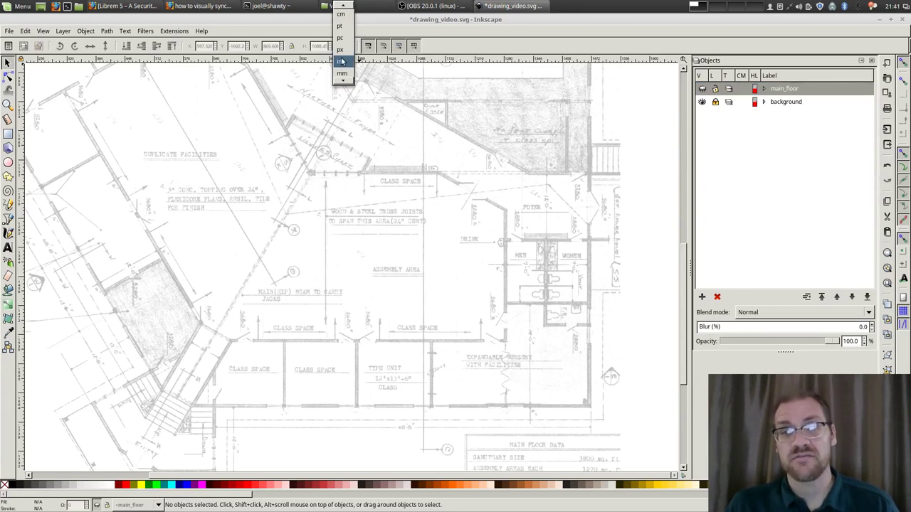
click(457, 49)
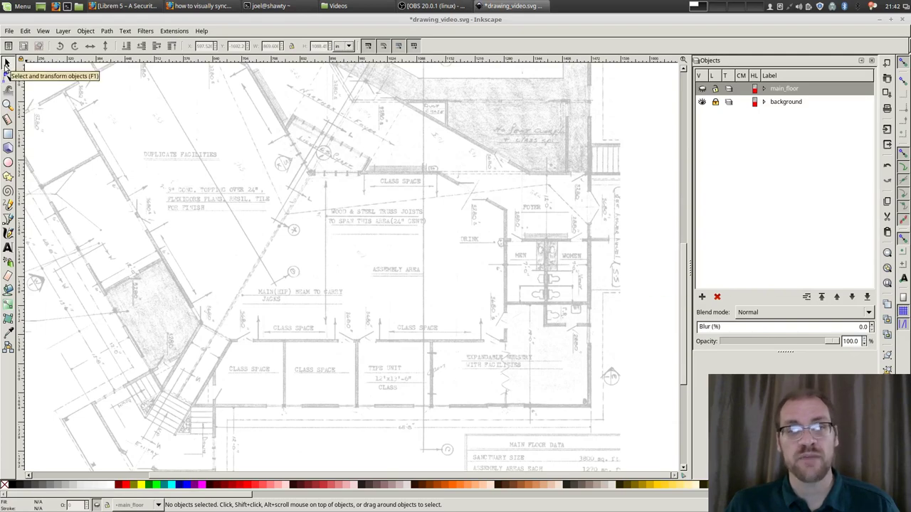
click(10, 76)
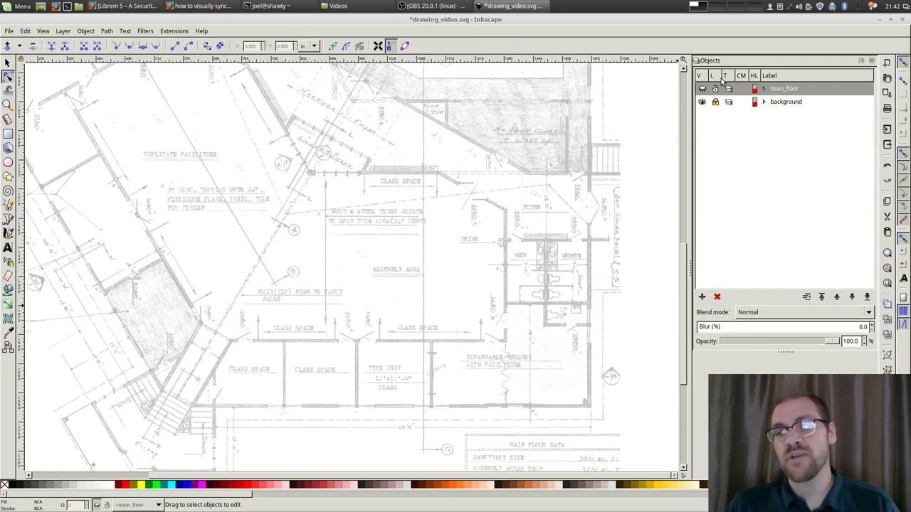
click(872, 61)
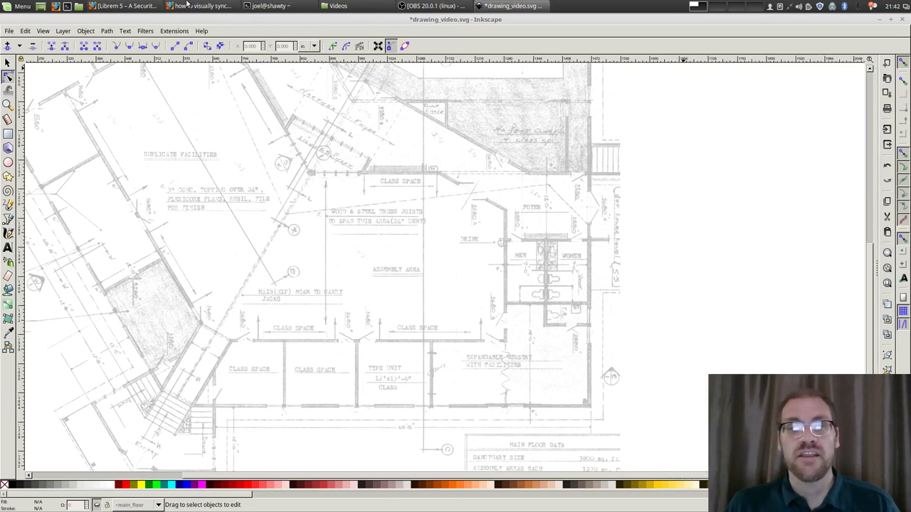
Step: Reopen the Objects panel from the Object menu and widen it
click(84, 31)
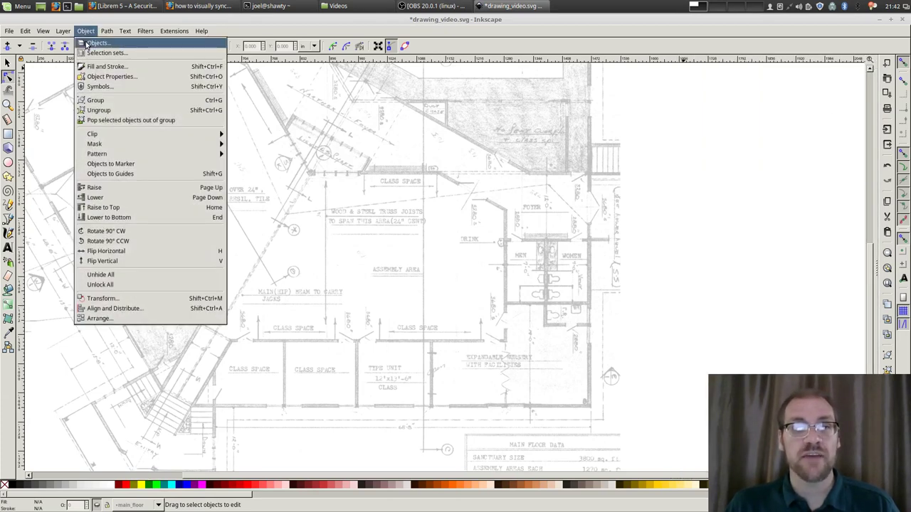
click(96, 42)
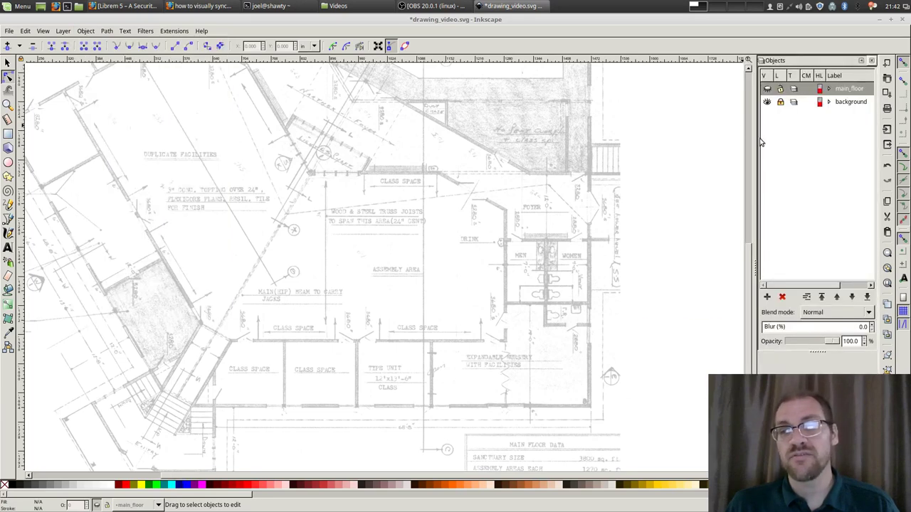
drag(753, 142, 653, 142)
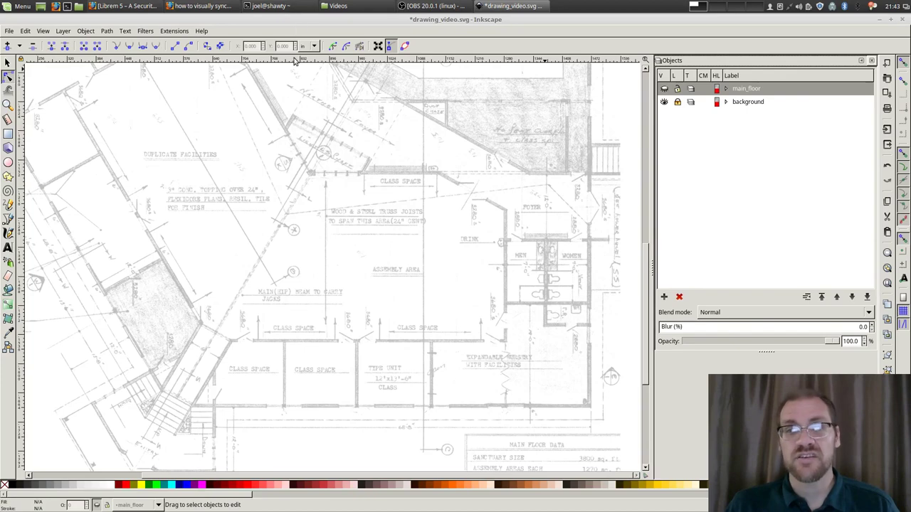
Step: View the About Inkscape version information, then dismiss it
click(201, 31)
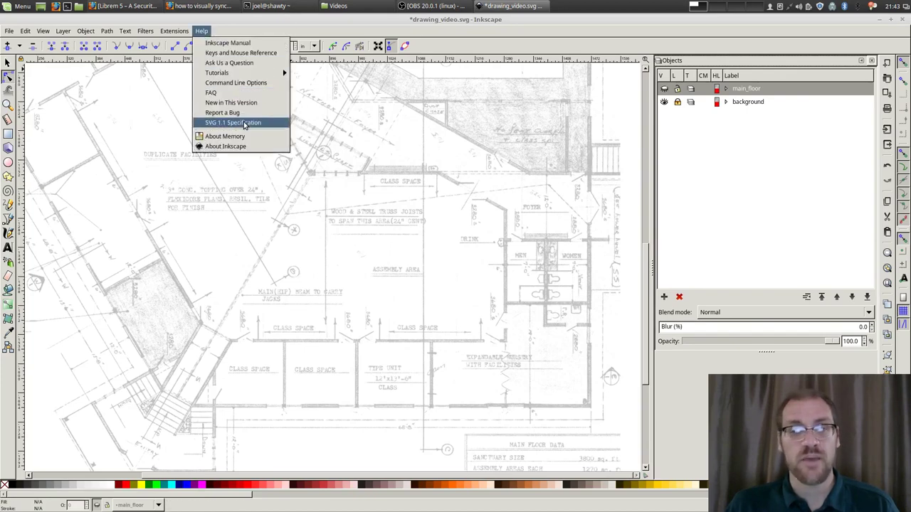
click(224, 146)
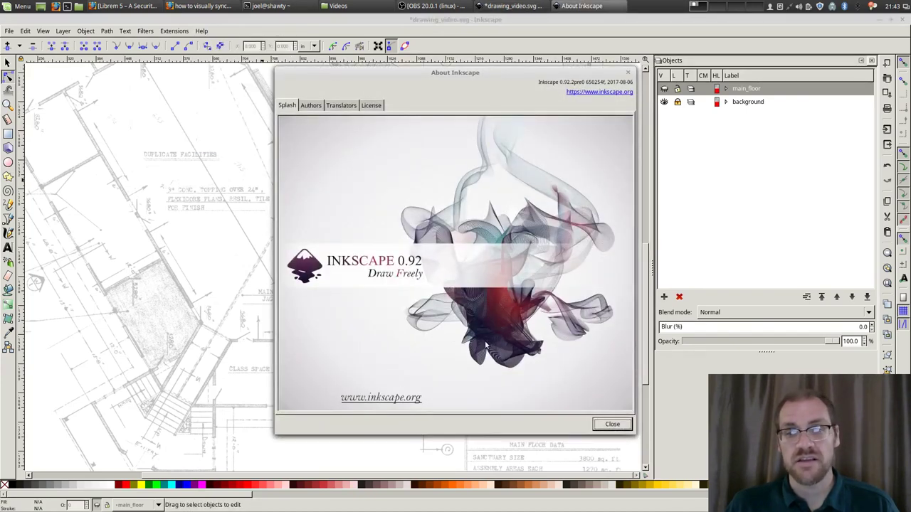
click(611, 426)
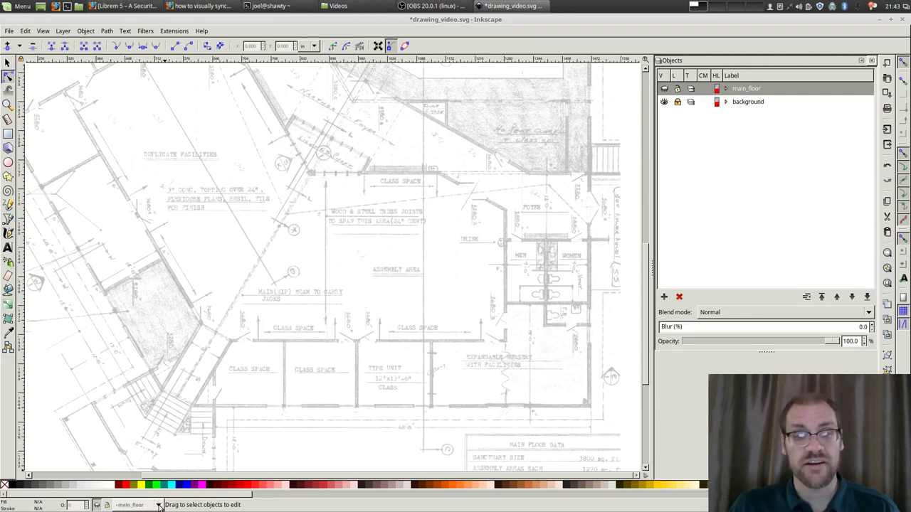
Step: Make background the current layer and select its main_floor_blueprint image at 25% opacity
click(160, 506)
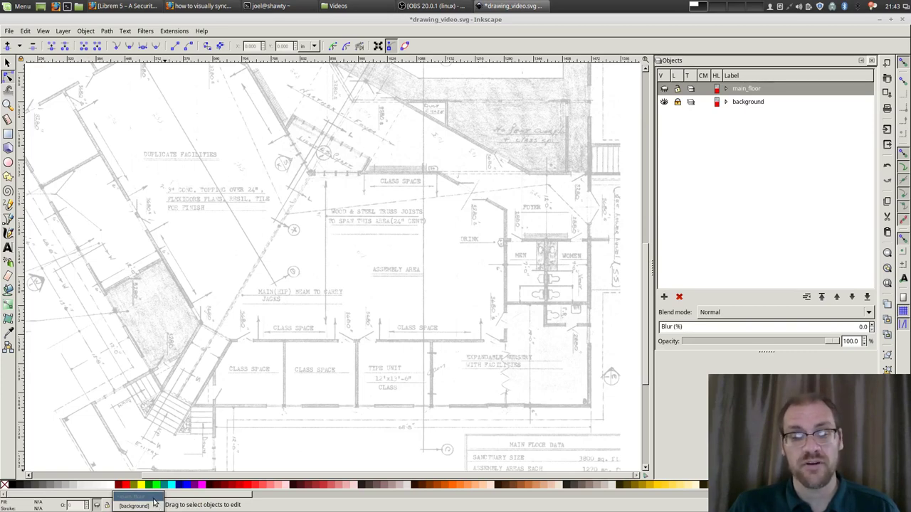
click(154, 503)
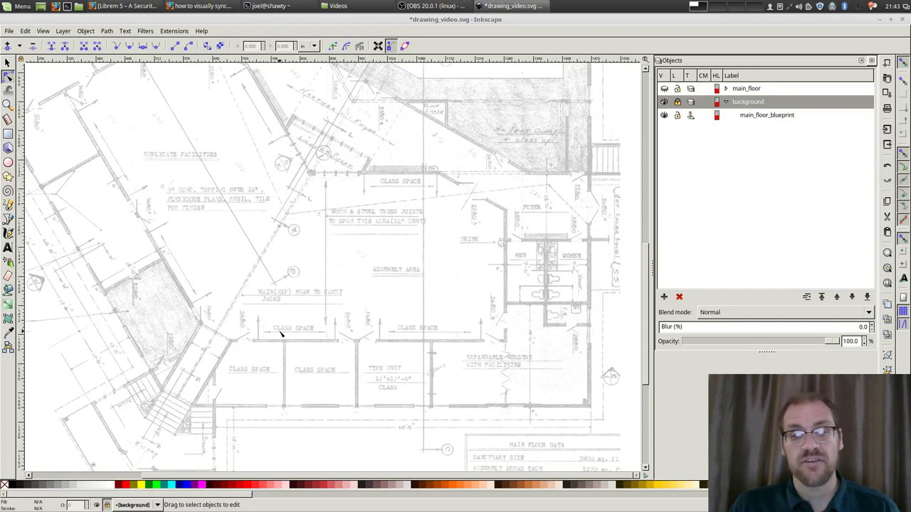
click(756, 116)
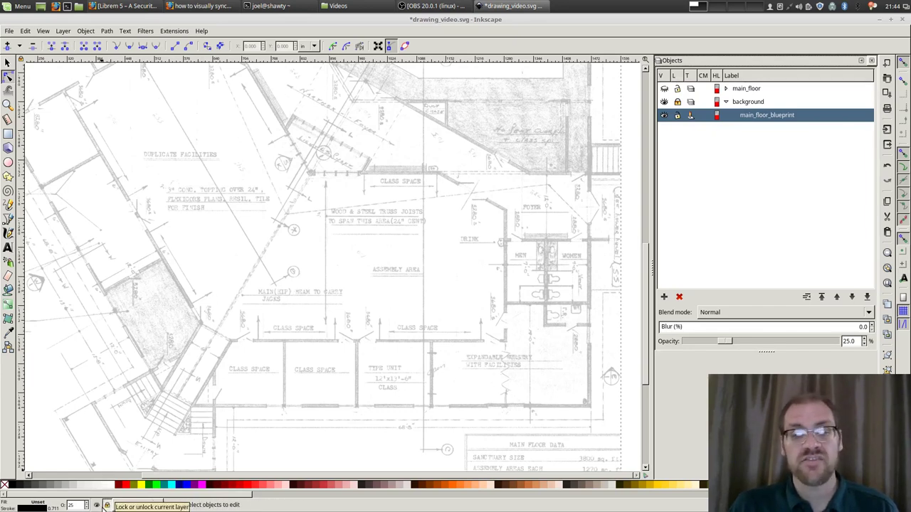
Step: Hide and re-show the blueprint, then reveal the main_floor layer's traced walls
click(97, 506)
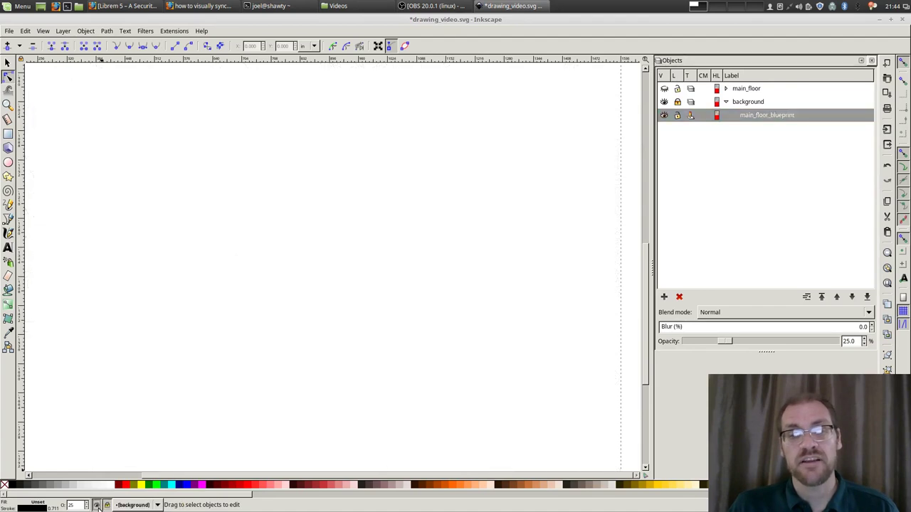
click(98, 505)
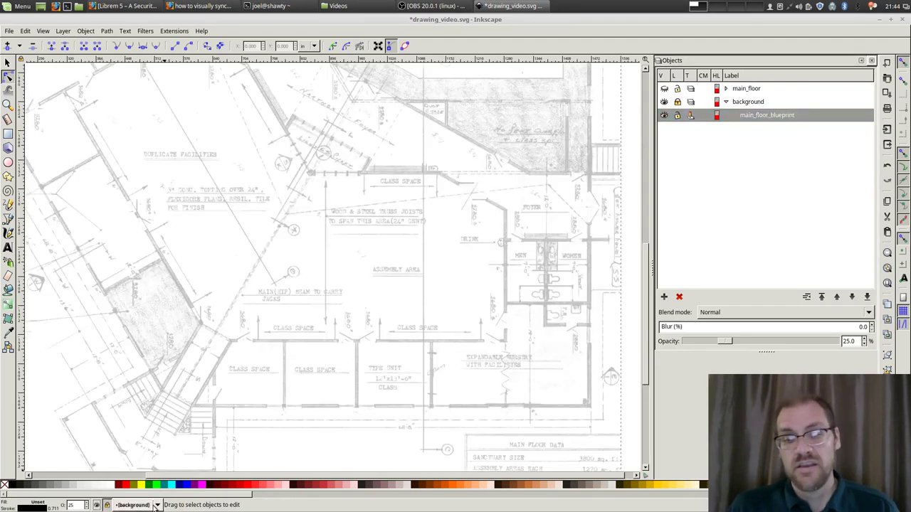
scroll(152, 500, up, 1)
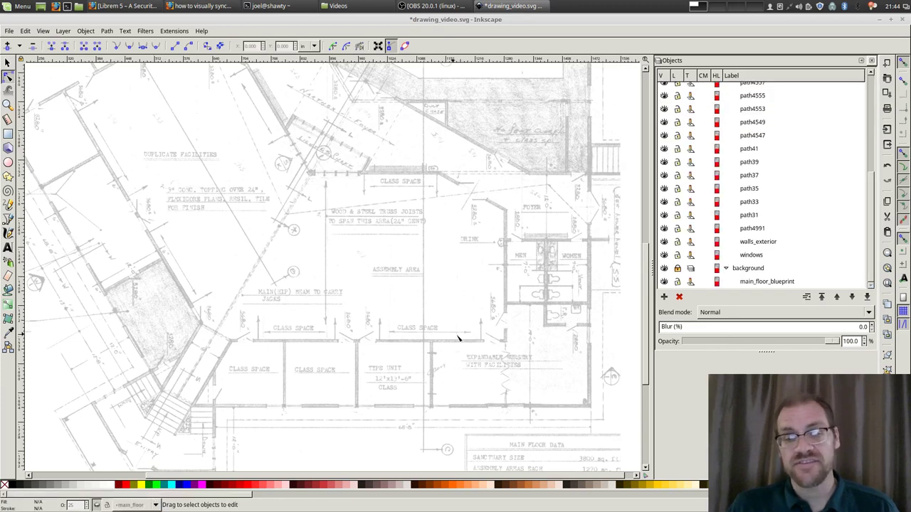
scroll(782, 207, up, 3)
scroll(783, 207, up, 2)
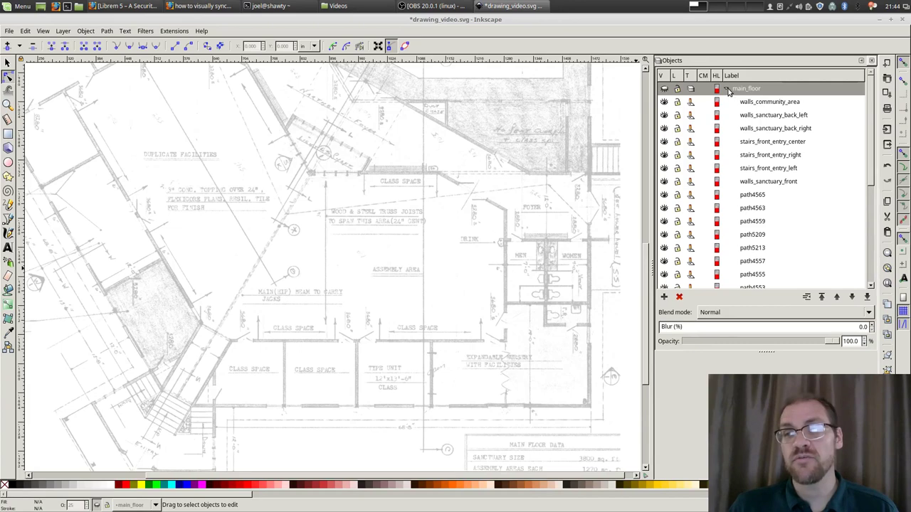
scroll(754, 112, down, 4)
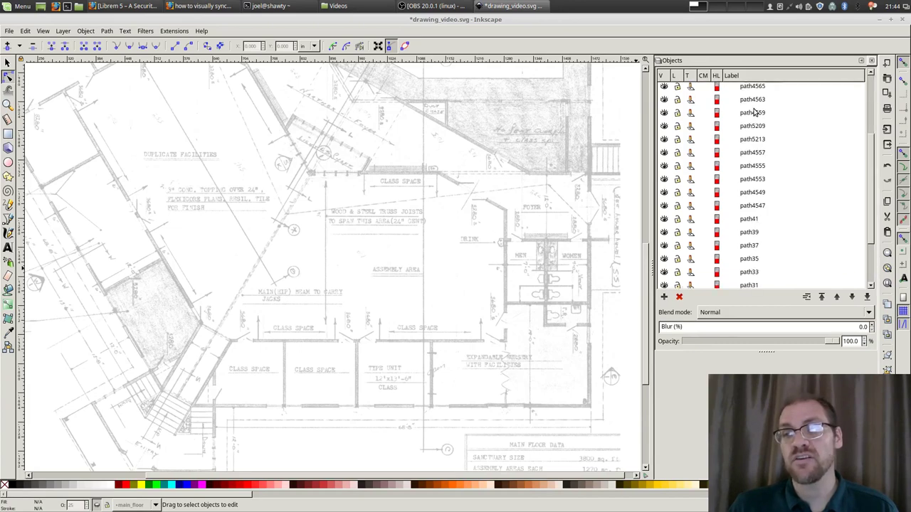
scroll(770, 257, up, 4)
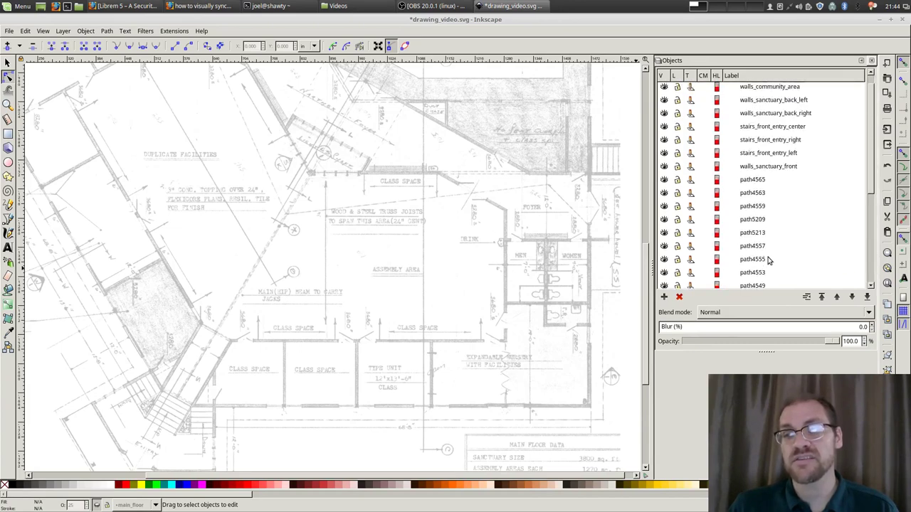
scroll(768, 260, up, 1)
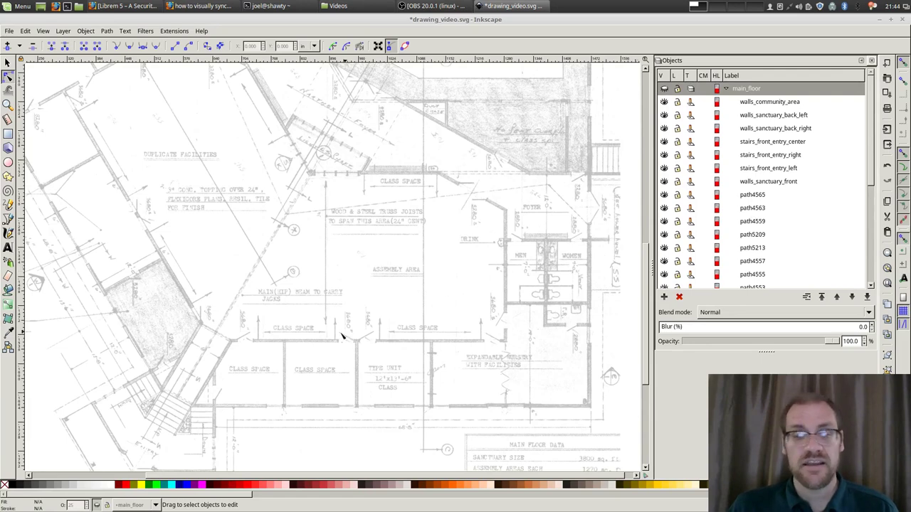
click(97, 505)
Step: Select the path4557 wall path, dismiss its context menu, and collapse main_floor's path list
scroll(285, 441, up, 3)
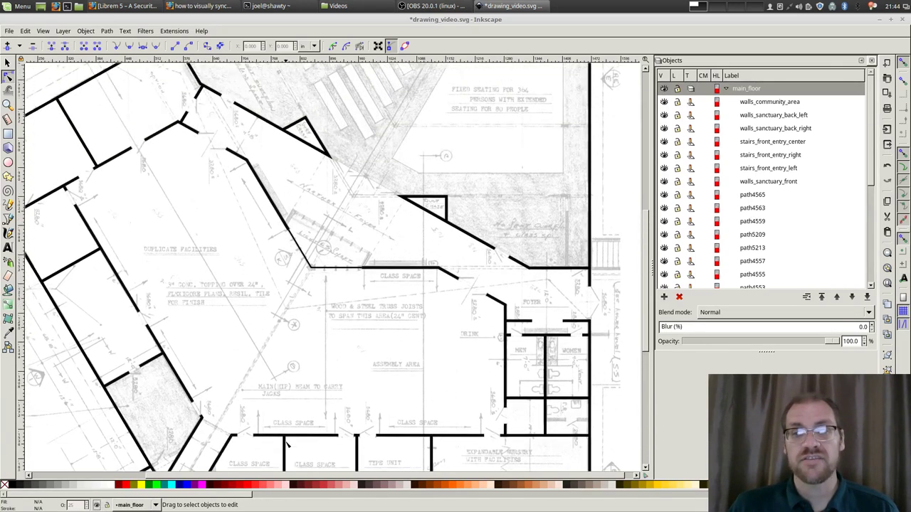
scroll(288, 444, up, 7)
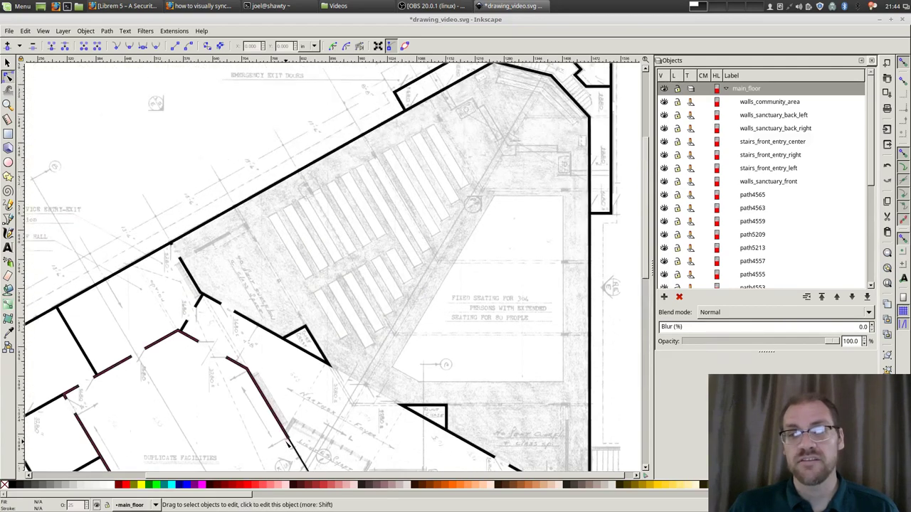
scroll(287, 444, up, 4)
scroll(288, 445, down, 12)
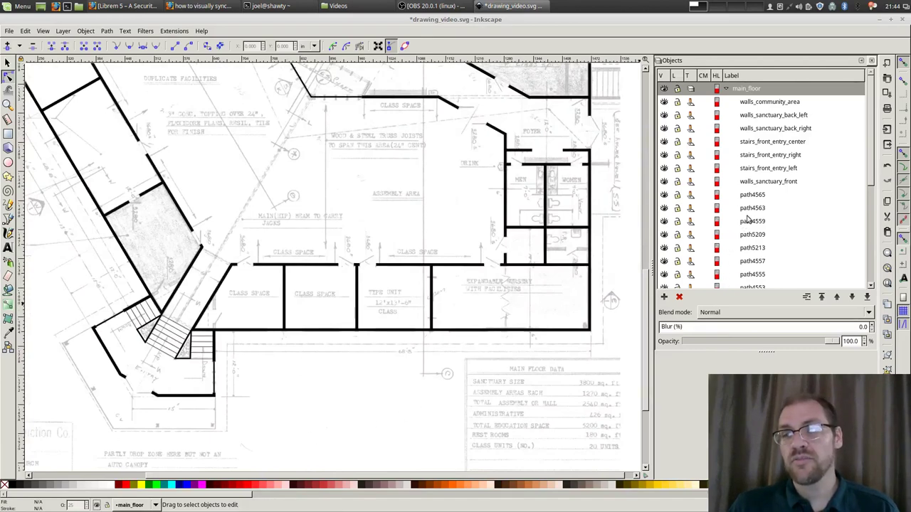
scroll(783, 170, down, 3)
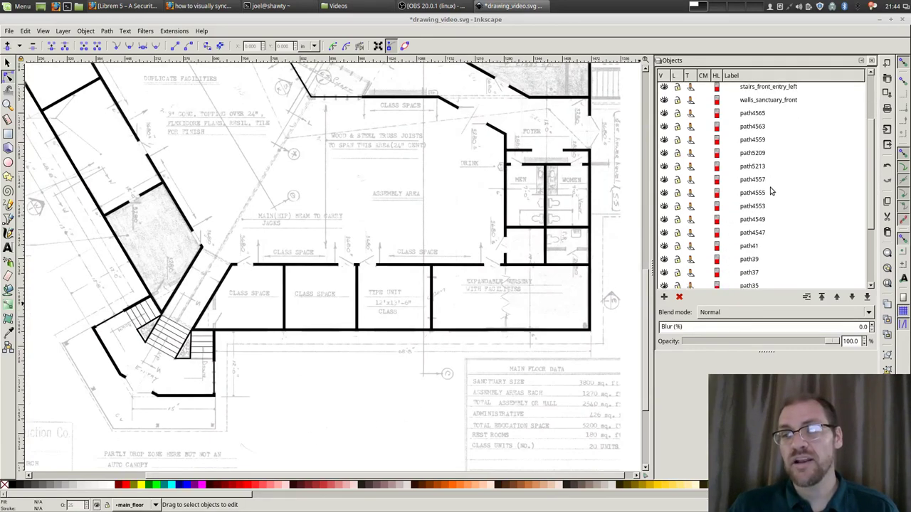
click(744, 182)
right_click(744, 183)
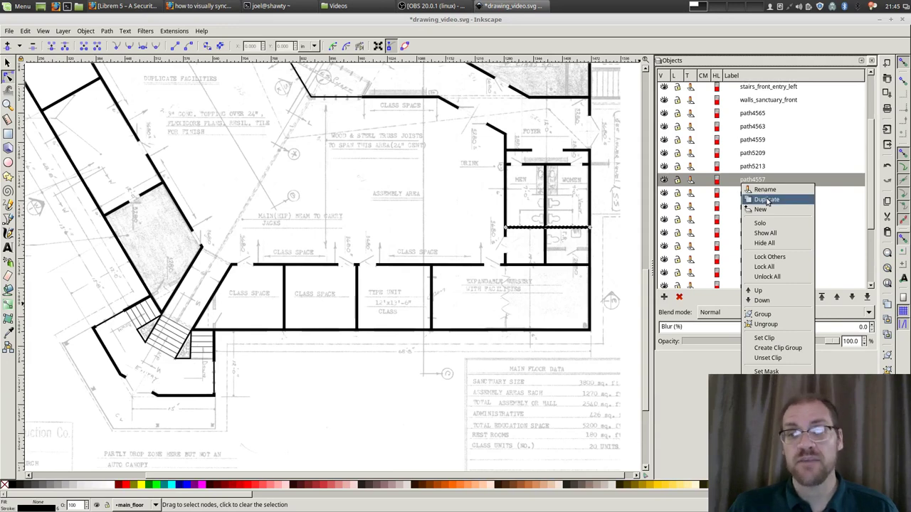
click(840, 204)
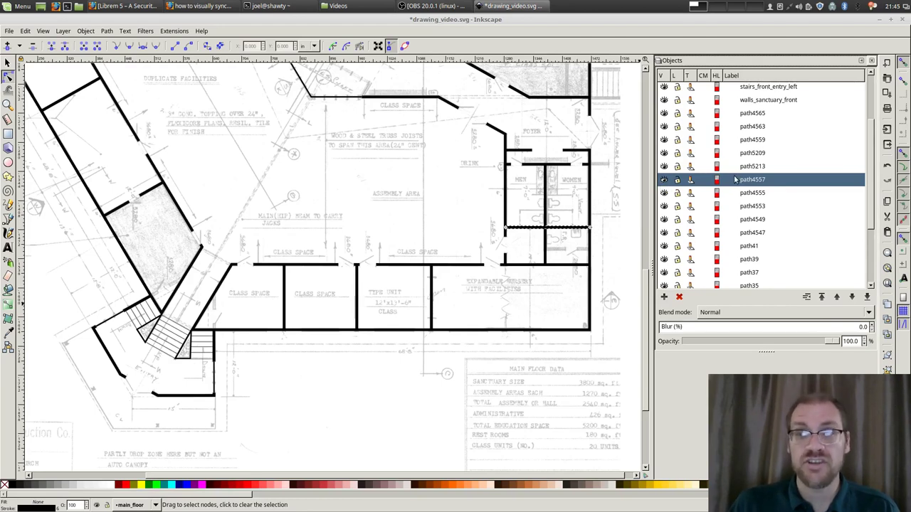
scroll(735, 180, up, 3)
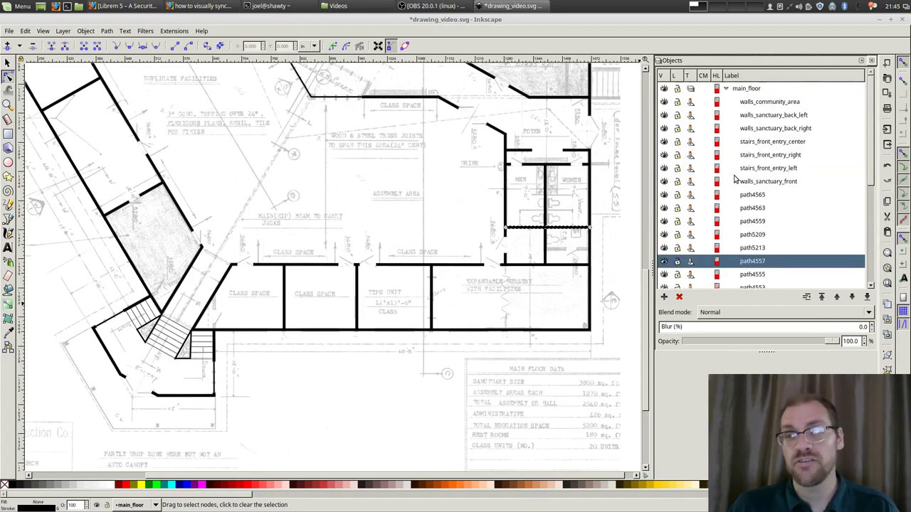
click(726, 89)
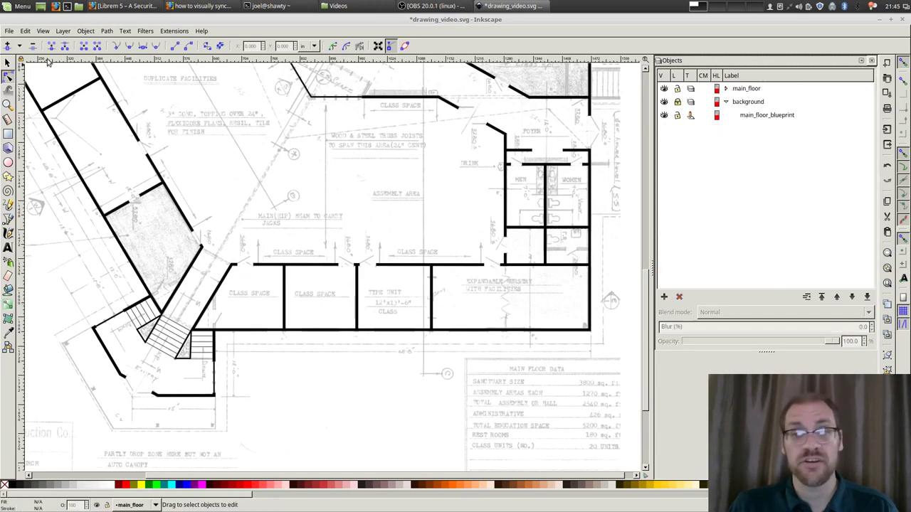
Step: Hide main_floor, add a video_demo layer above current, then collapse main_floor and background
click(664, 88)
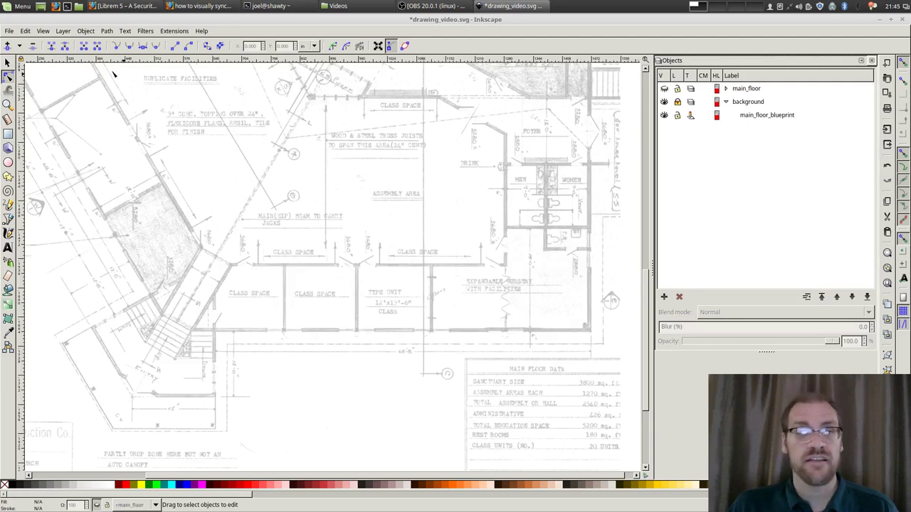
click(62, 31)
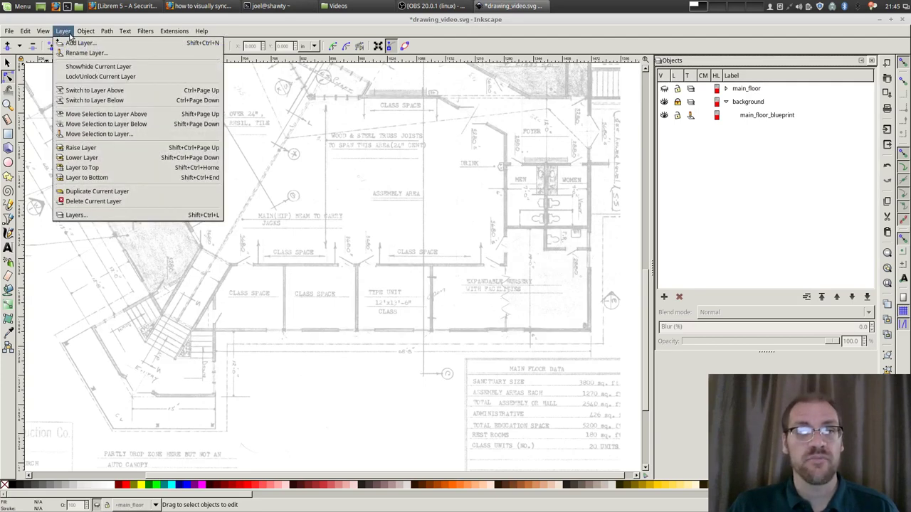
click(79, 43)
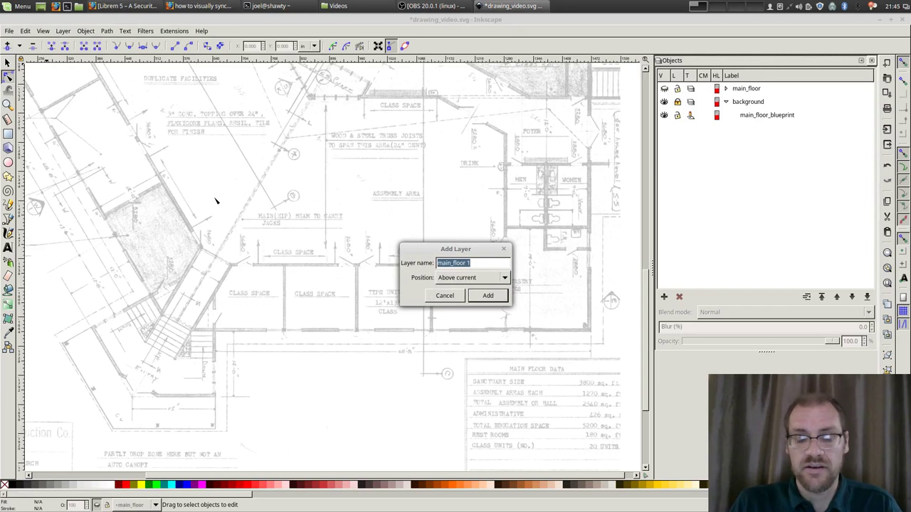
text(video)
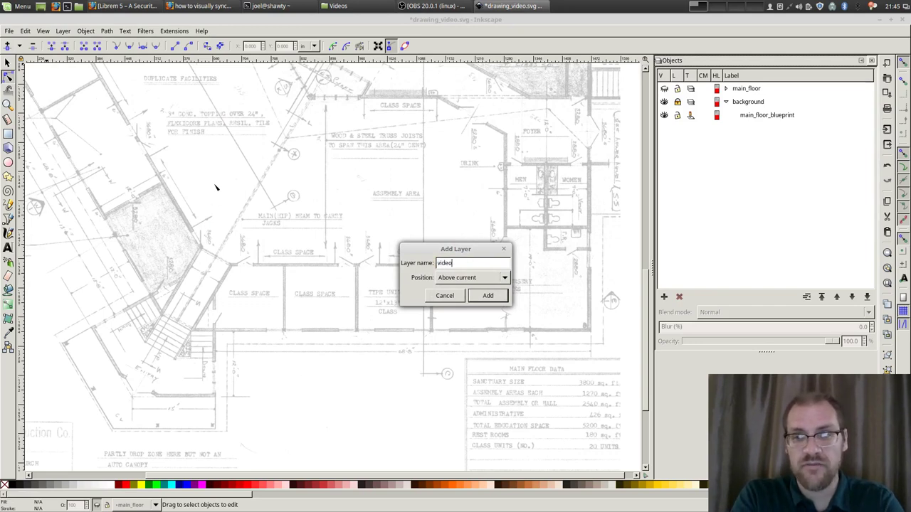
text(_d)
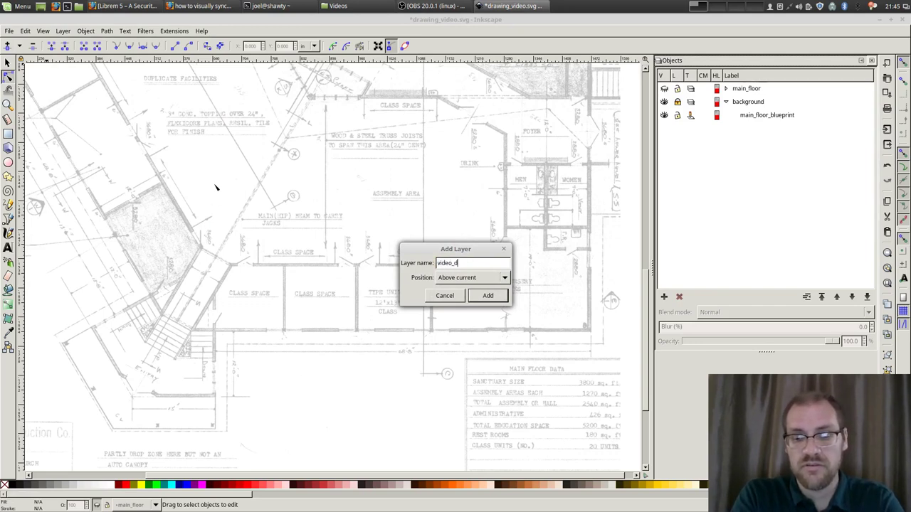
text(emo)
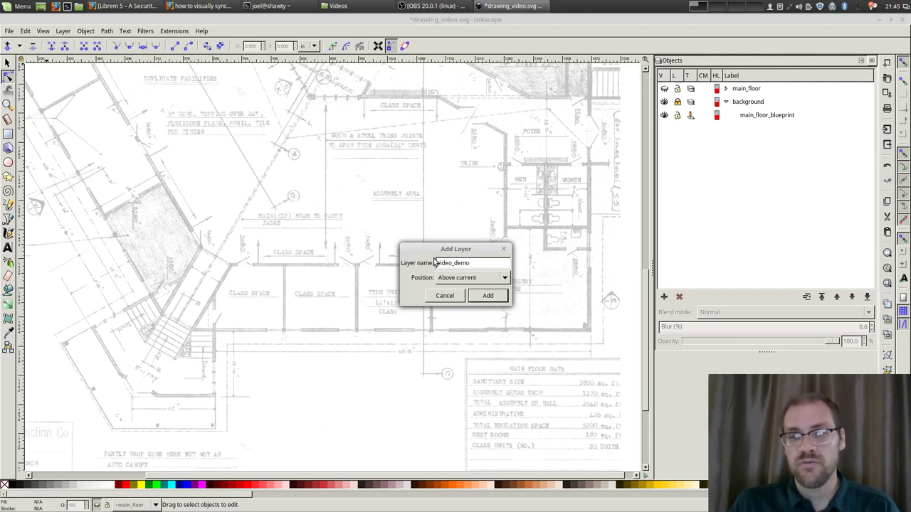
drag(435, 262, 402, 253)
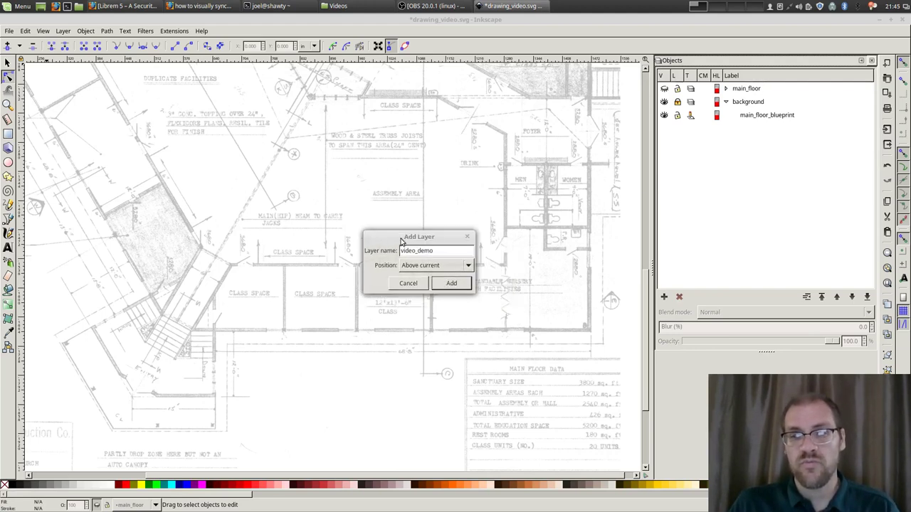
click(468, 266)
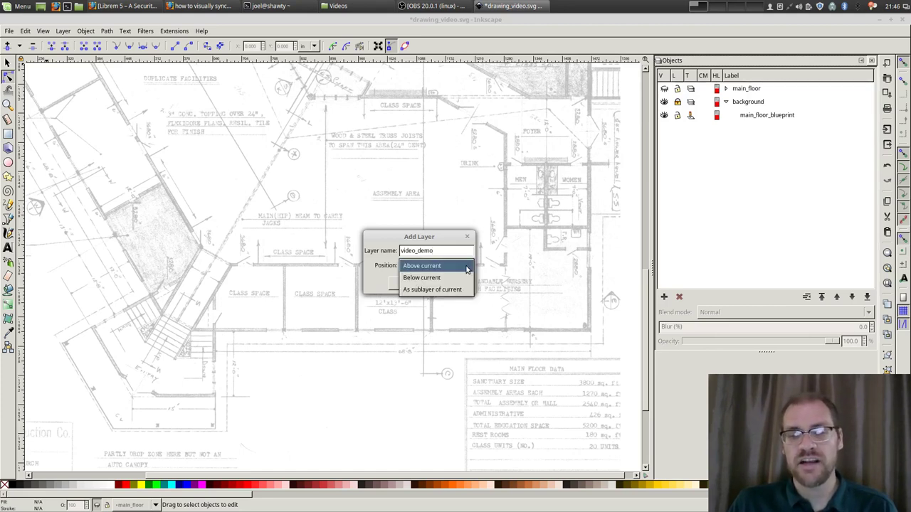
click(467, 267)
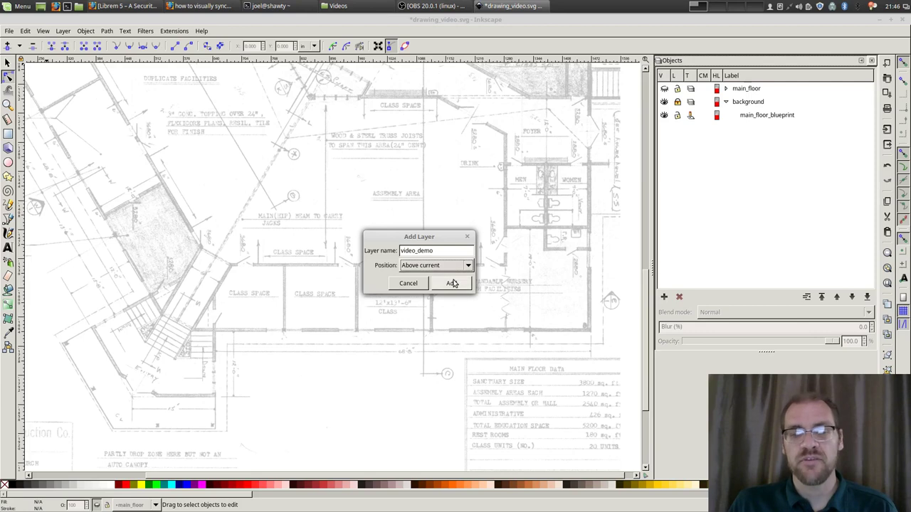
click(453, 283)
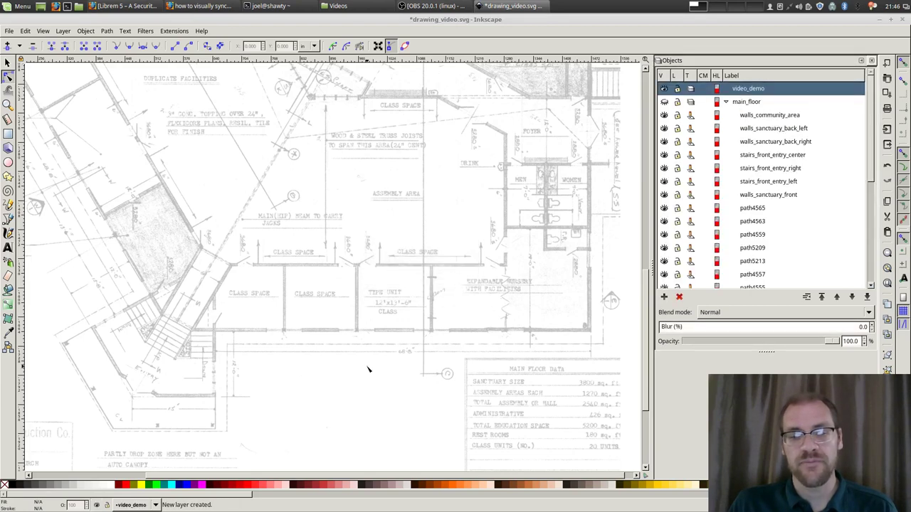
click(728, 103)
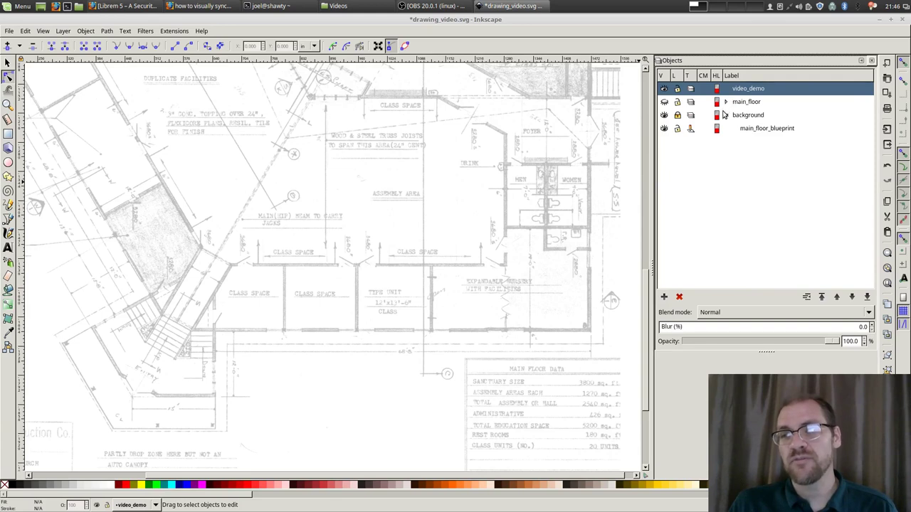
click(726, 115)
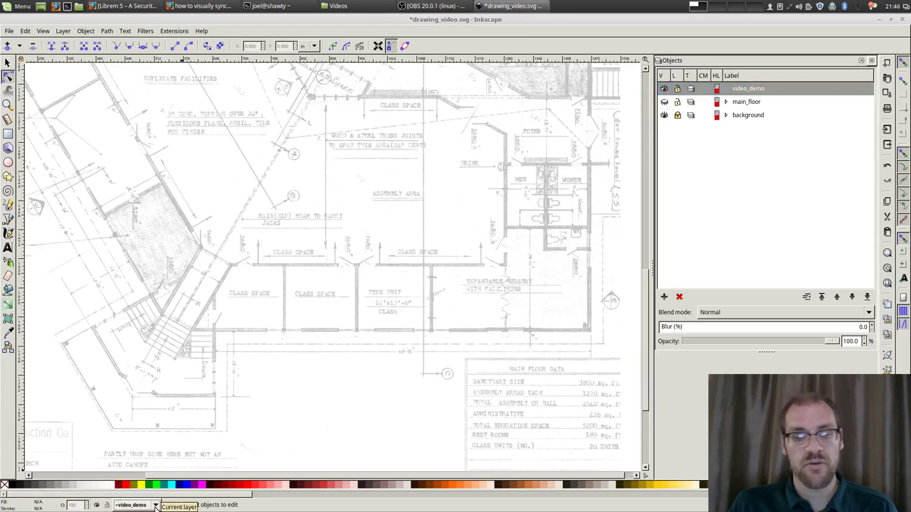
Step: Choose video_demo in the status-bar layer dropdown, then close the Layer menu unused
click(155, 506)
click(132, 488)
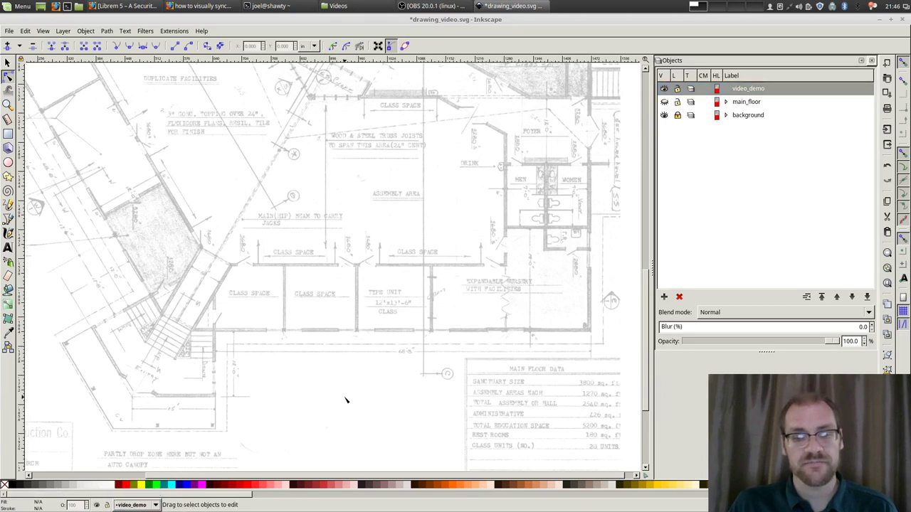
scroll(508, 346, up, 2)
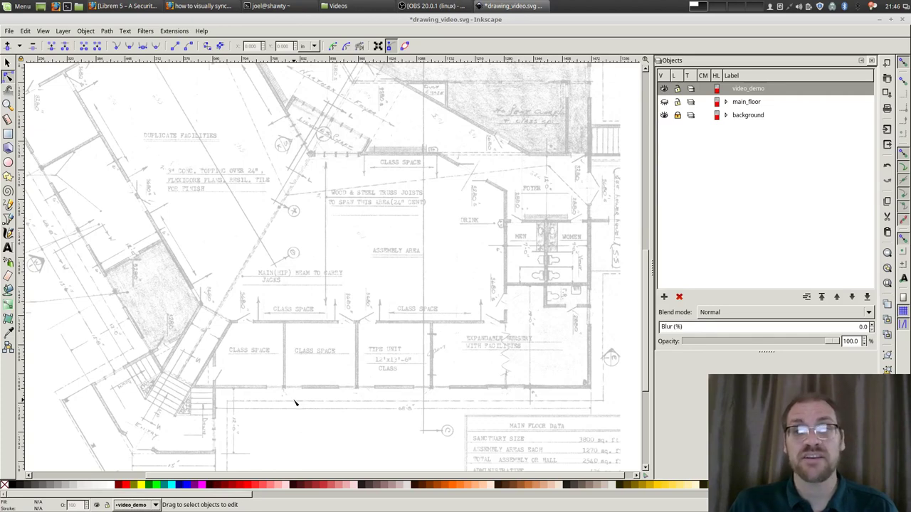
click(63, 31)
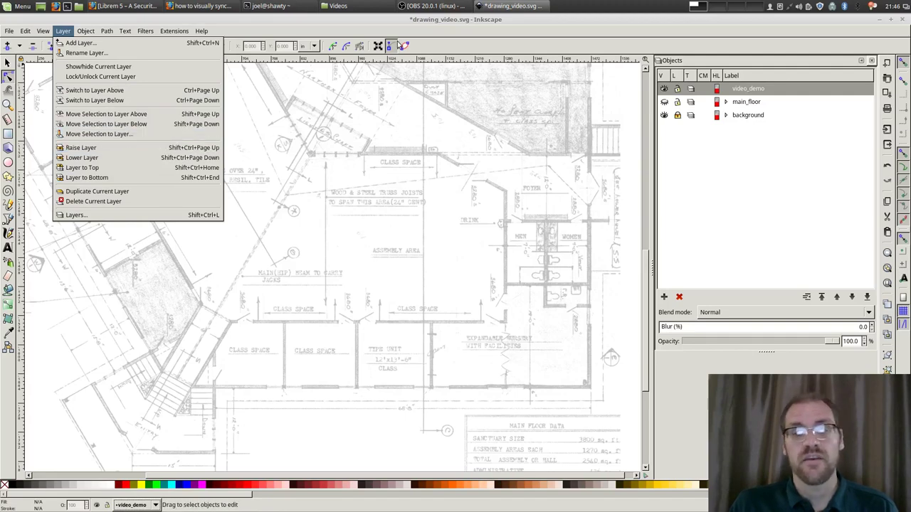
click(453, 59)
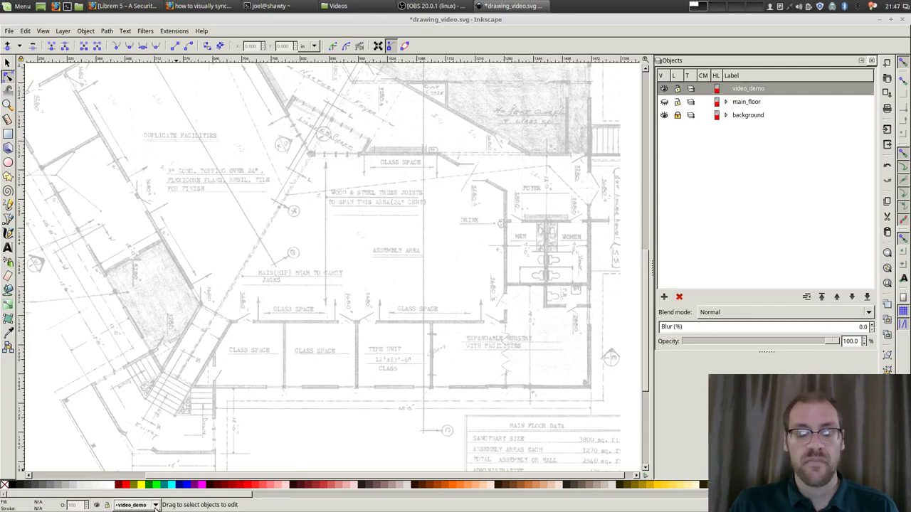
Step: Make main_floor the current layer and unhide its traced walls
click(155, 506)
click(131, 498)
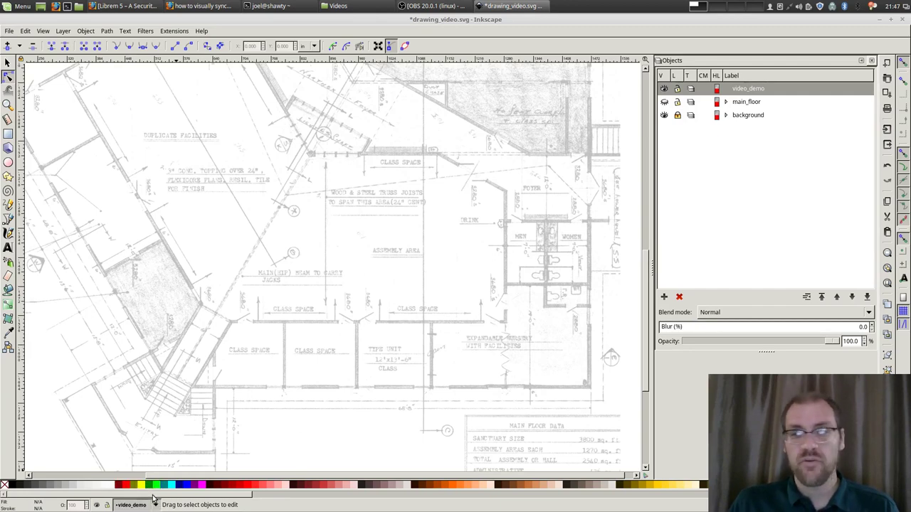
click(97, 505)
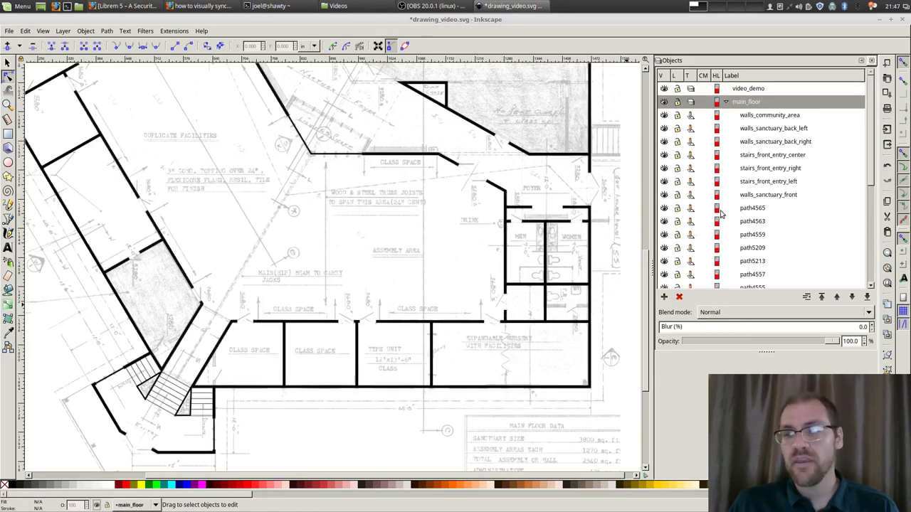
Step: Zoom to the stairs_front_entry_center stairs, zoom back out, and turn snapping off
click(790, 158)
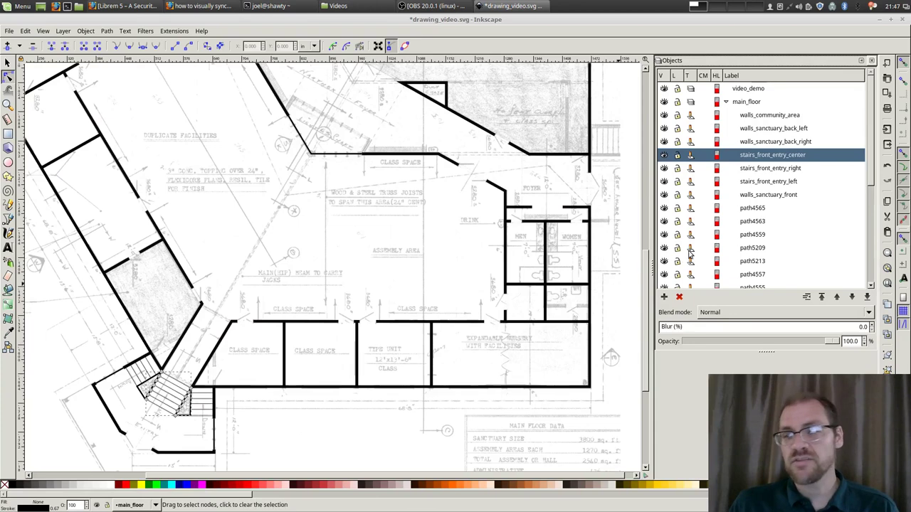
click(887, 254)
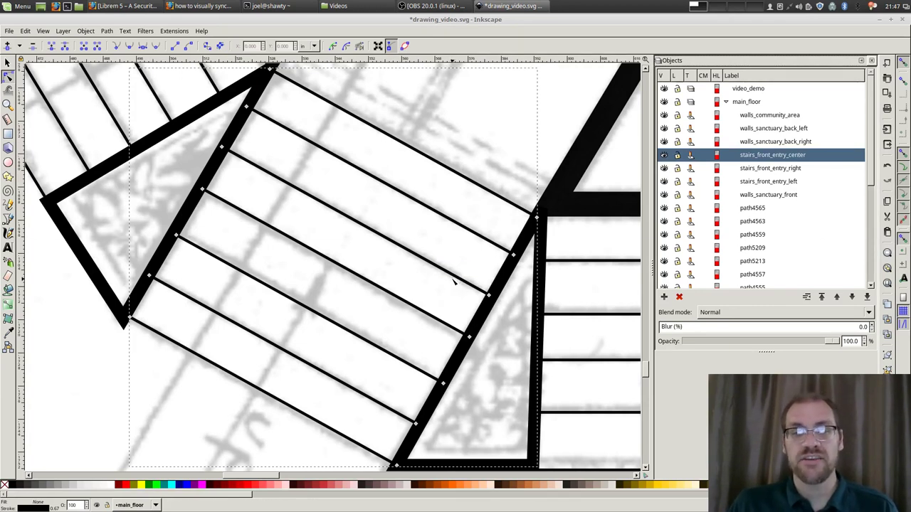
scroll(453, 282, down, 6)
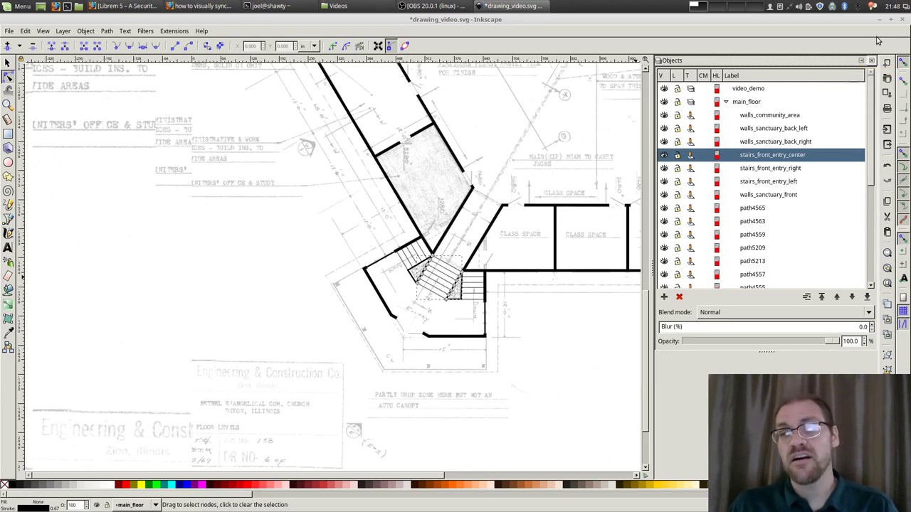
click(903, 63)
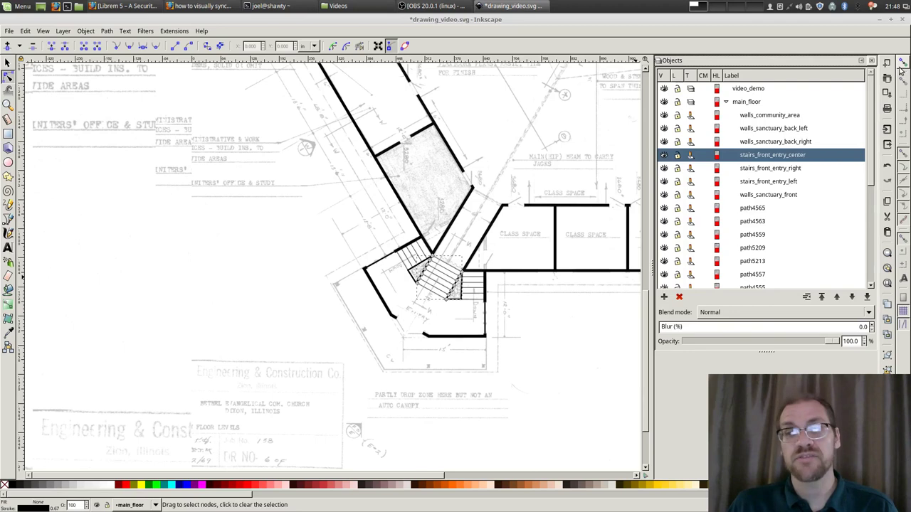
Step: Re-enable snapping with nodes, paths and handles, then collapse main_floor in the Objects panel
click(902, 64)
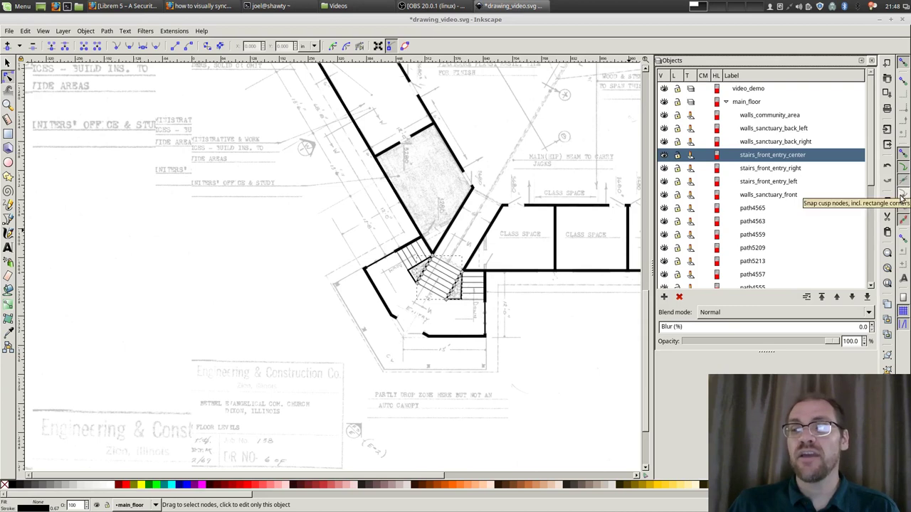
click(904, 155)
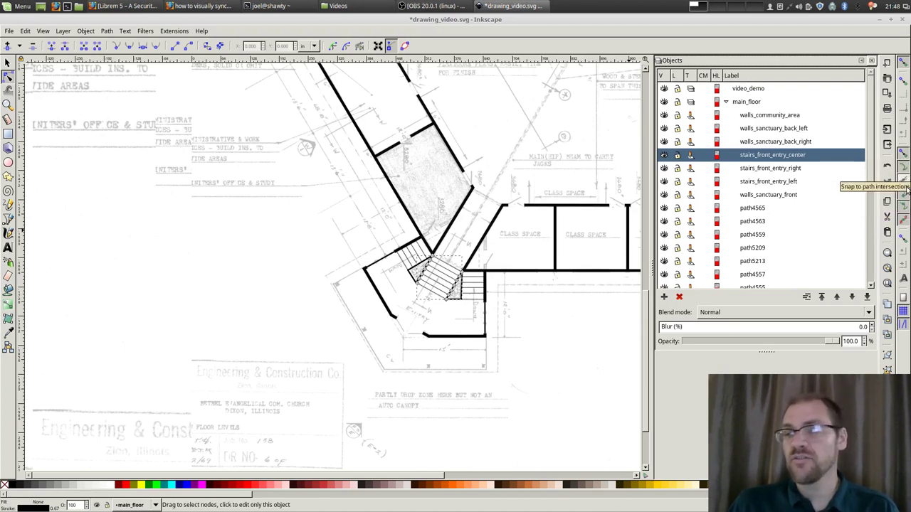
click(726, 101)
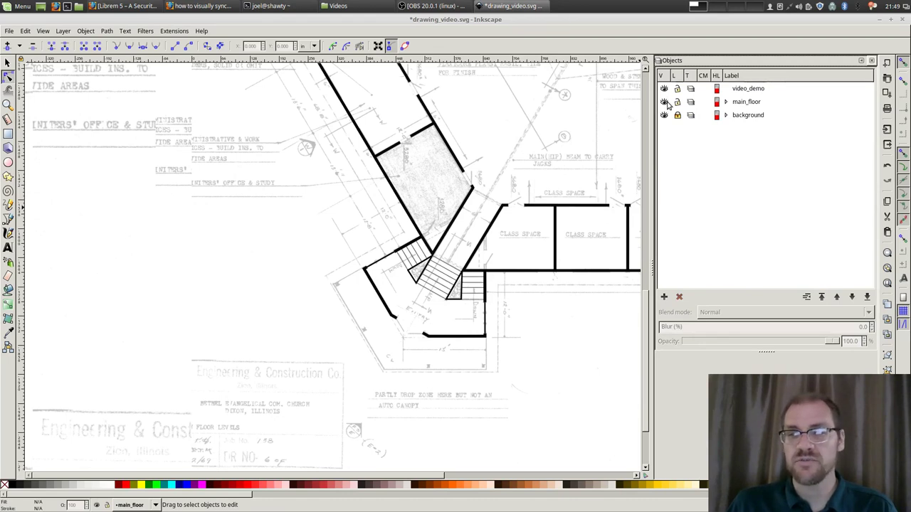
Step: Hide main_floor, begin a straight line over the blueprint, then return to the Selector
click(663, 101)
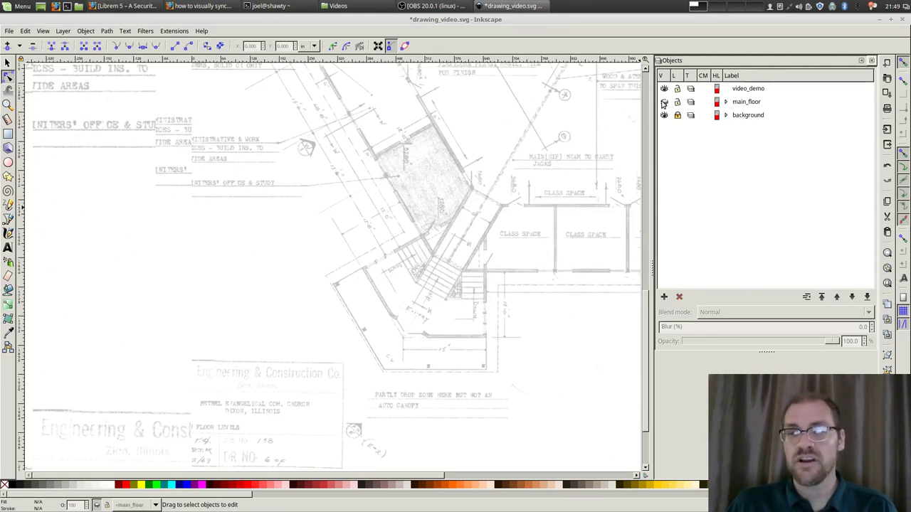
drag(306, 476, 408, 476)
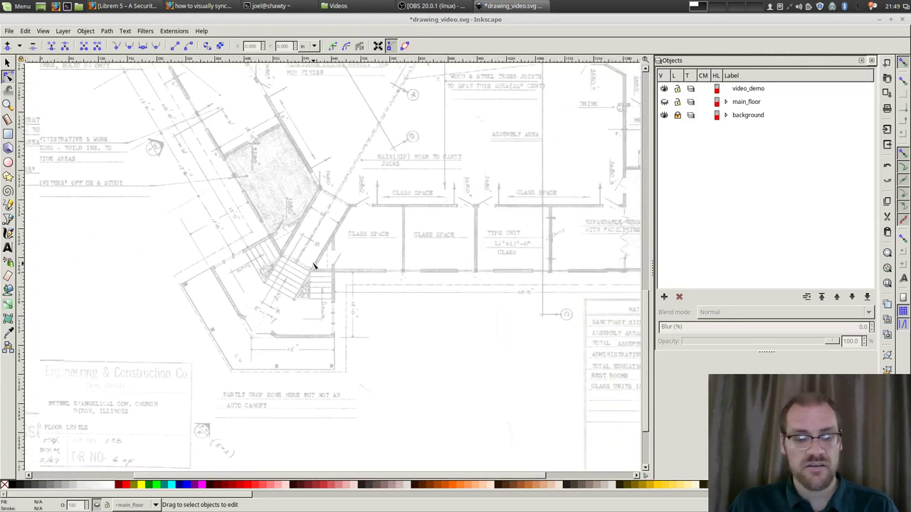
scroll(312, 269, up, 4)
scroll(317, 279, up, 1)
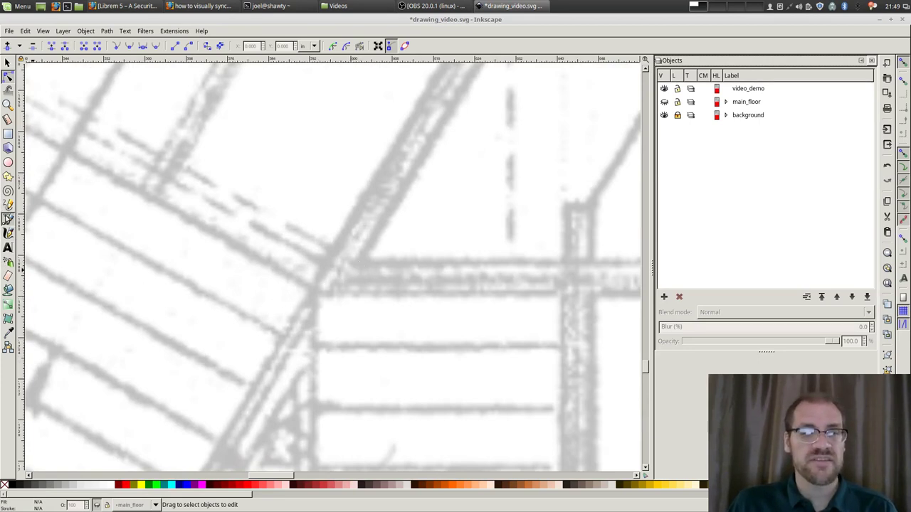
click(8, 217)
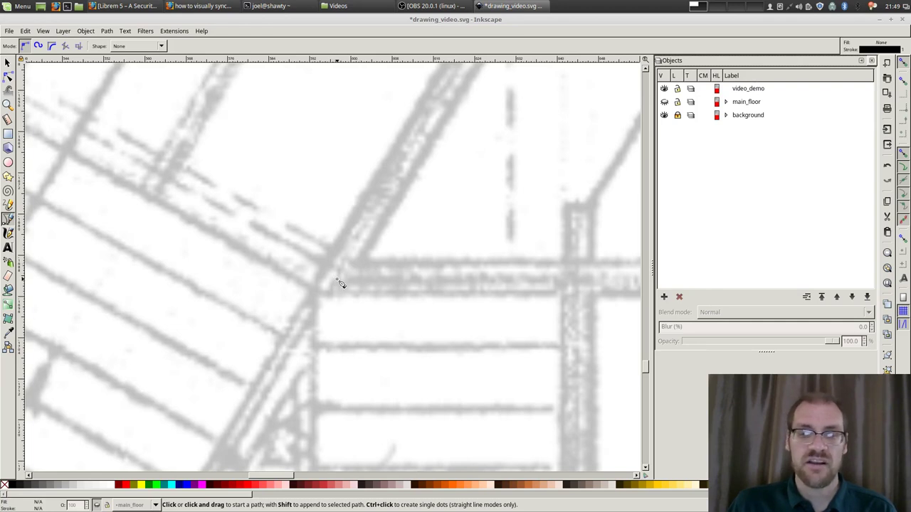
click(340, 284)
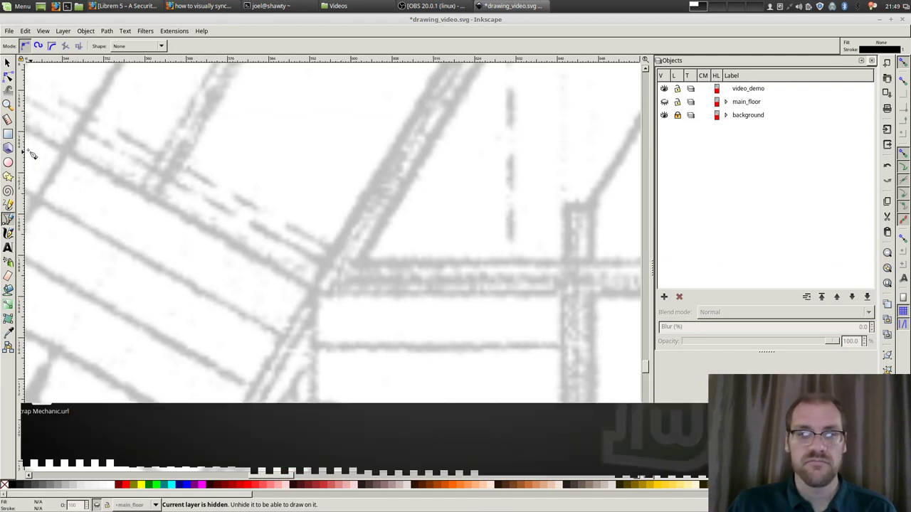
click(9, 220)
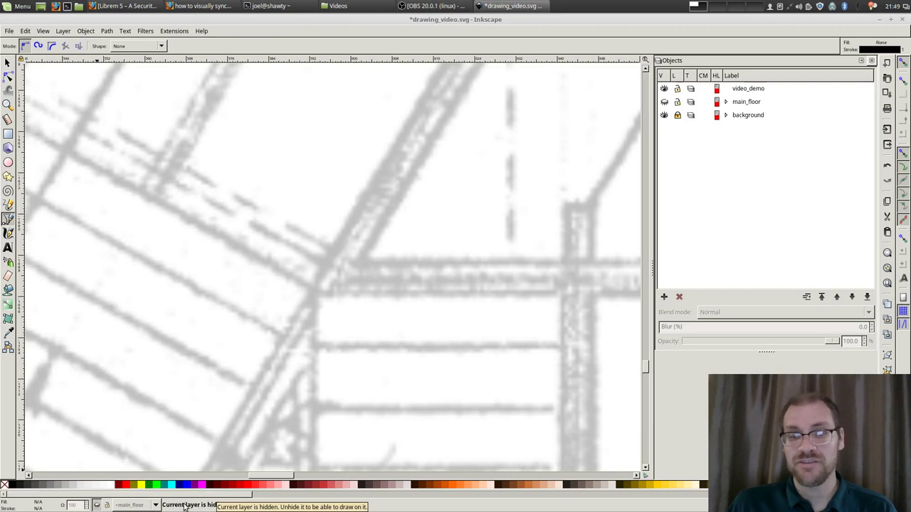
key(s)
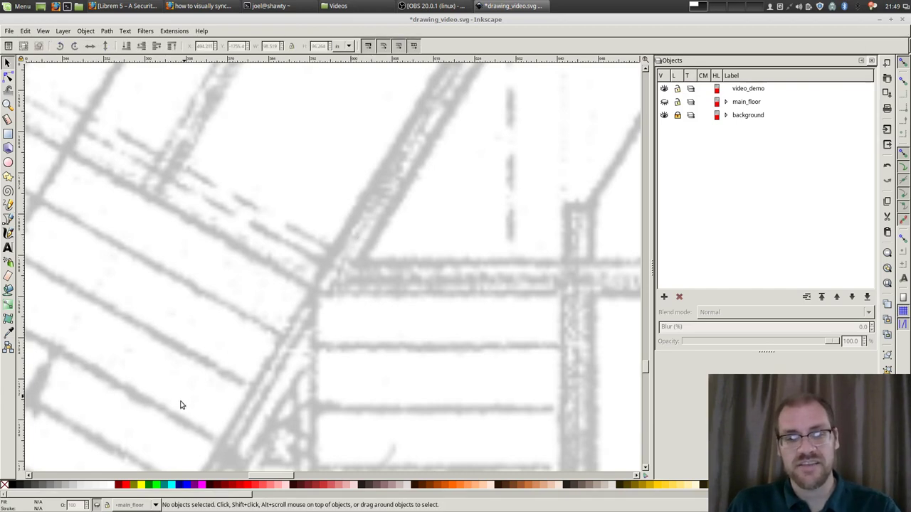
Step: Set video_demo as the current drawing layer from the status-bar dropdown
click(155, 506)
click(153, 488)
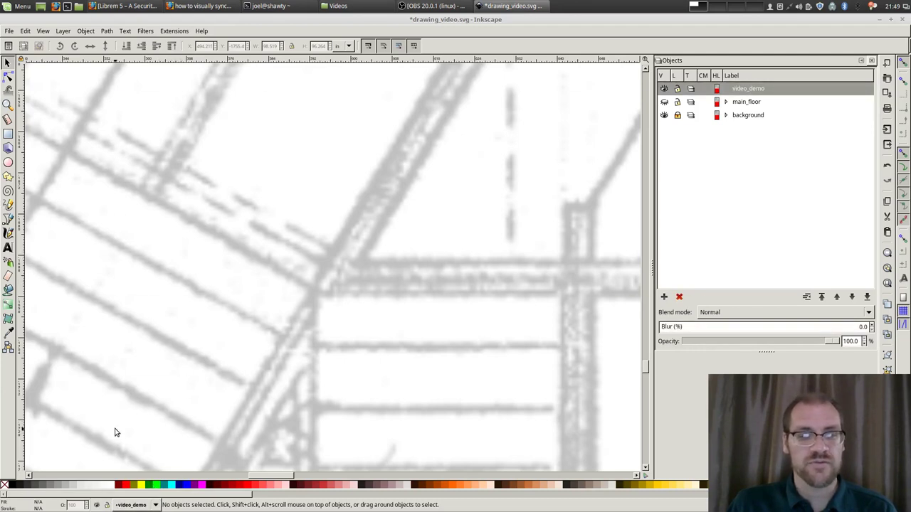
click(8, 218)
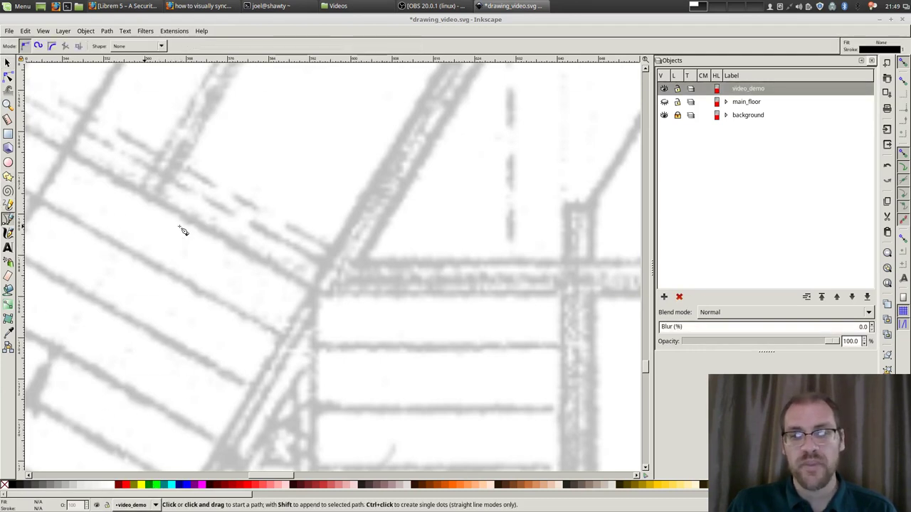
Step: Place the first node of a new straight wall path at the corner beside the angled wall
click(340, 278)
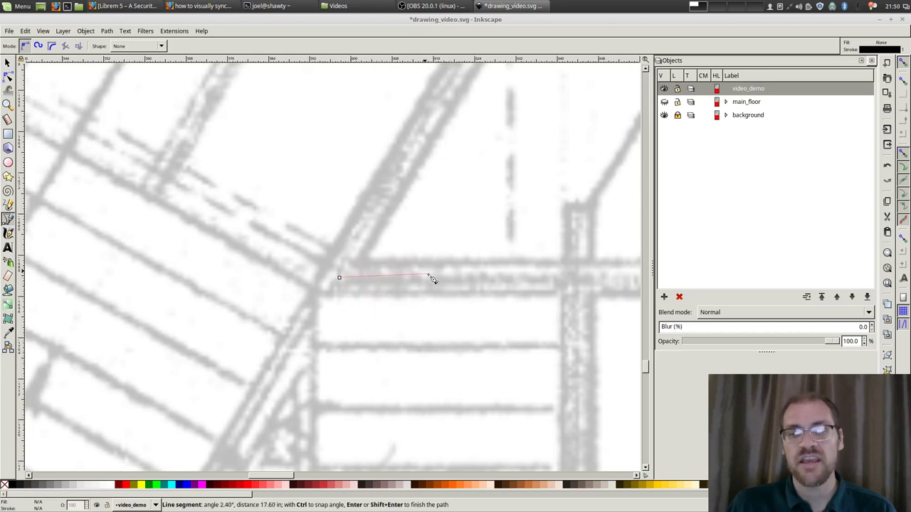
scroll(345, 288, down, 2)
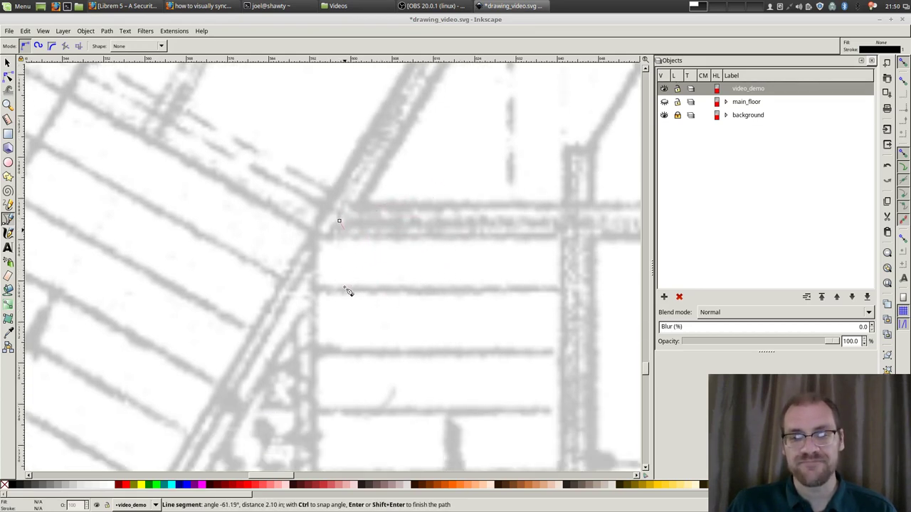
drag(265, 475, 598, 471)
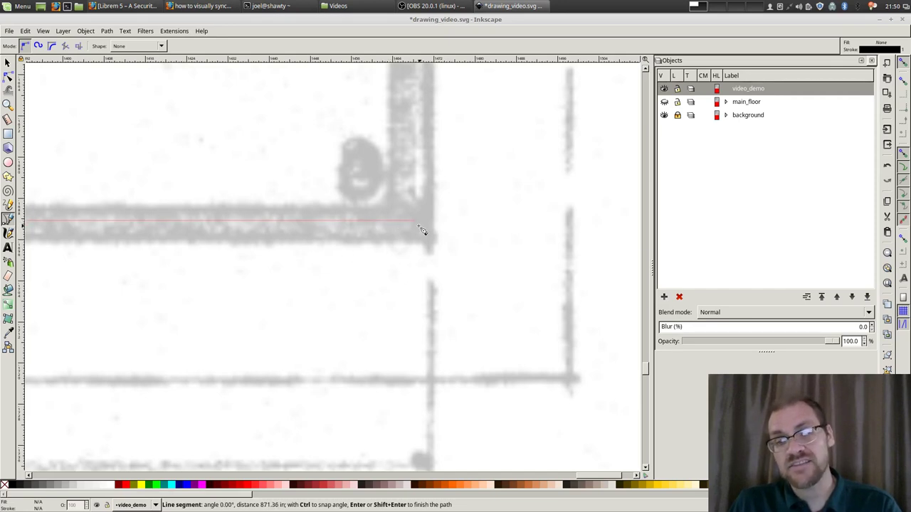
scroll(413, 227, down, 4)
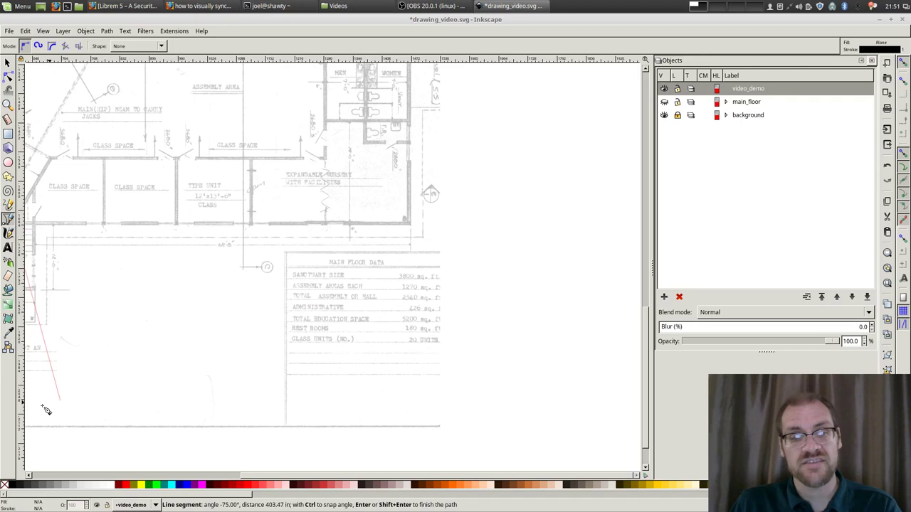
Step: Add nodes at the bottom-right wall corner and the top of the right wall, finishing path1119
drag(273, 478, 175, 441)
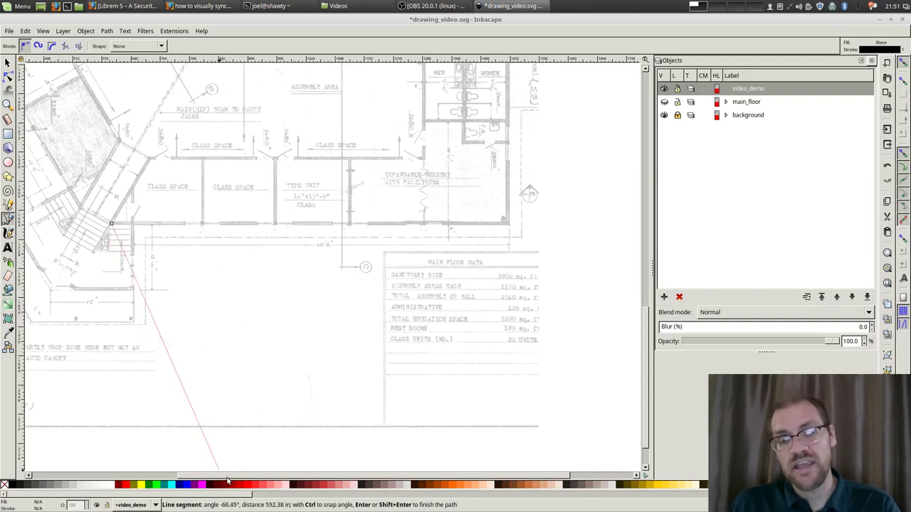
drag(228, 475, 292, 475)
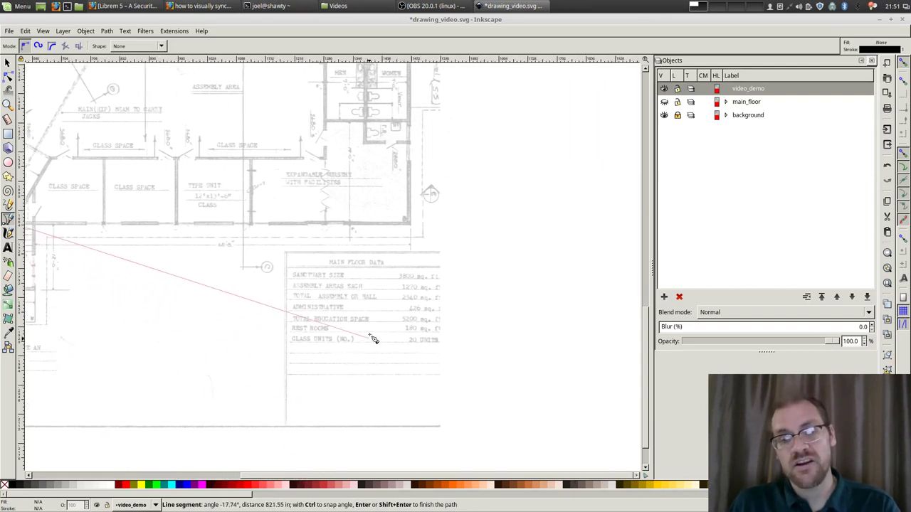
ctrl+scroll(419, 222, up, 4)
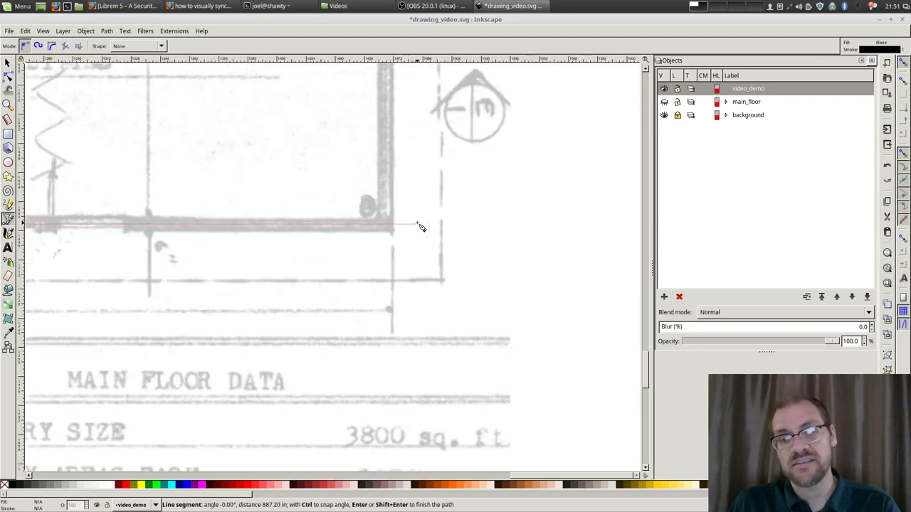
ctrl+scroll(421, 227, up, 1)
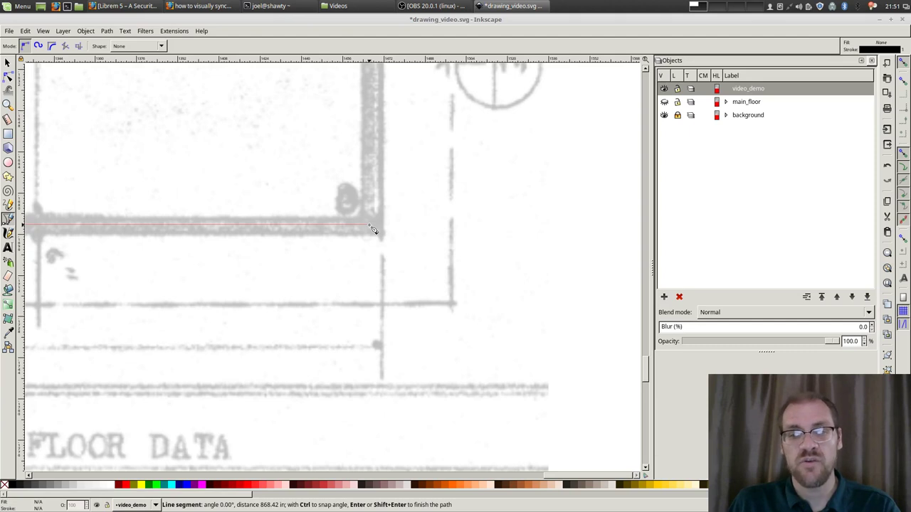
click(372, 228)
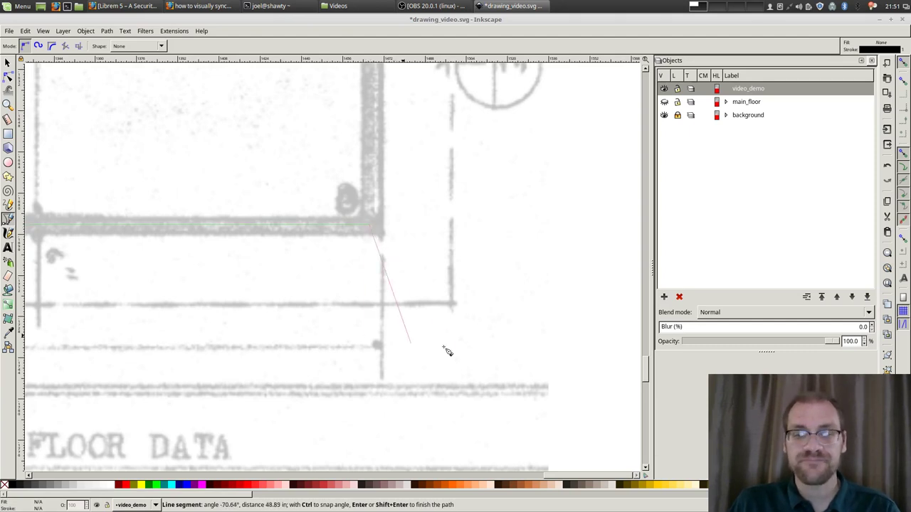
drag(645, 376, 616, 197)
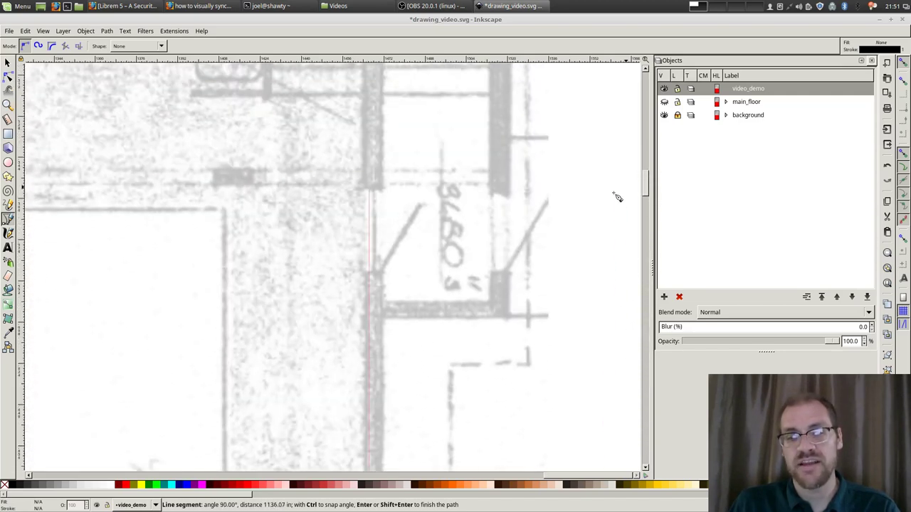
click(373, 313)
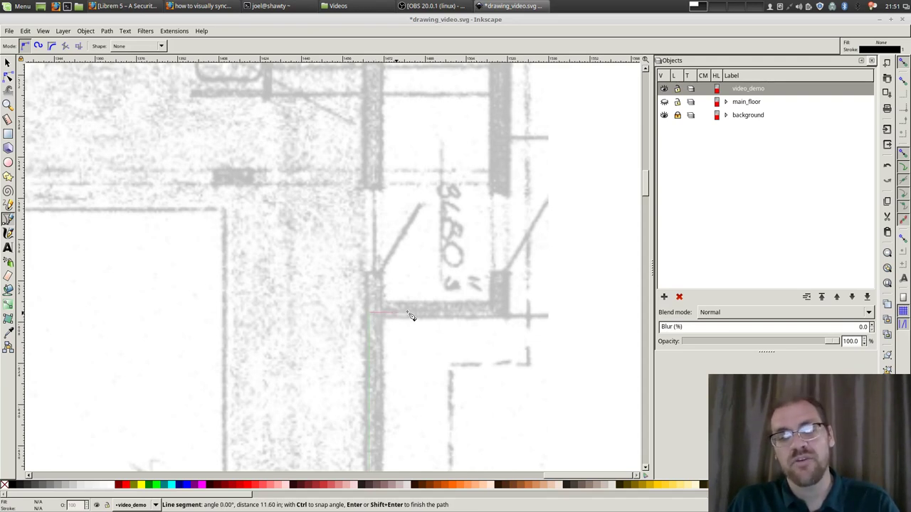
key(Return)
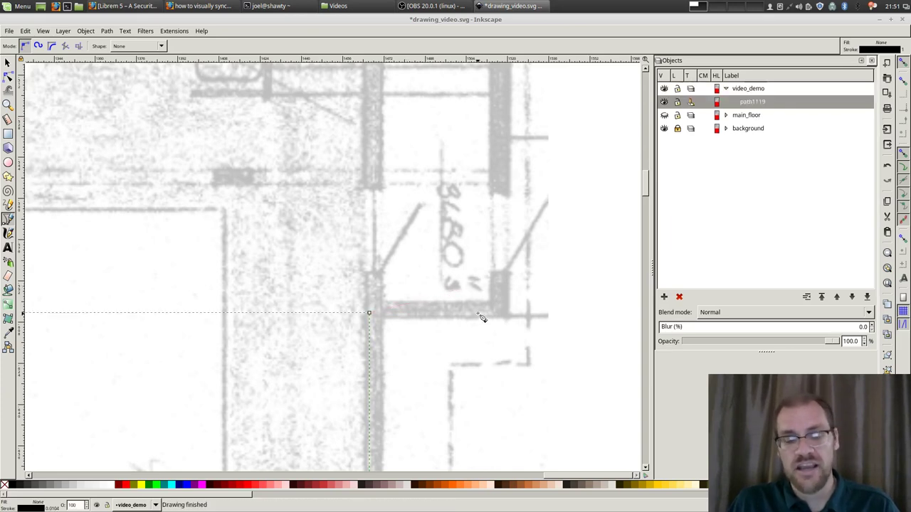
Step: Open Object > Fill and Stroke to show path1119's 0.010 in stroke width
scroll(482, 318, down, 4)
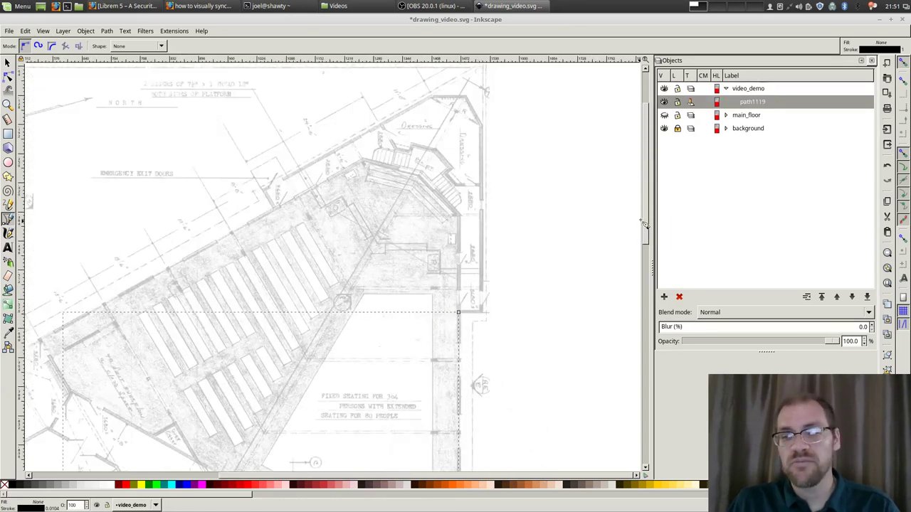
scroll(643, 220, down, 6)
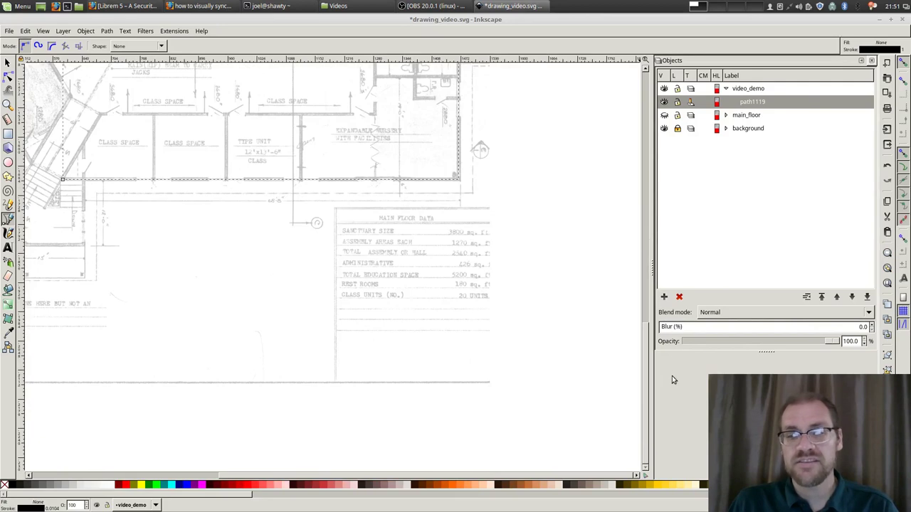
drag(647, 371, 647, 217)
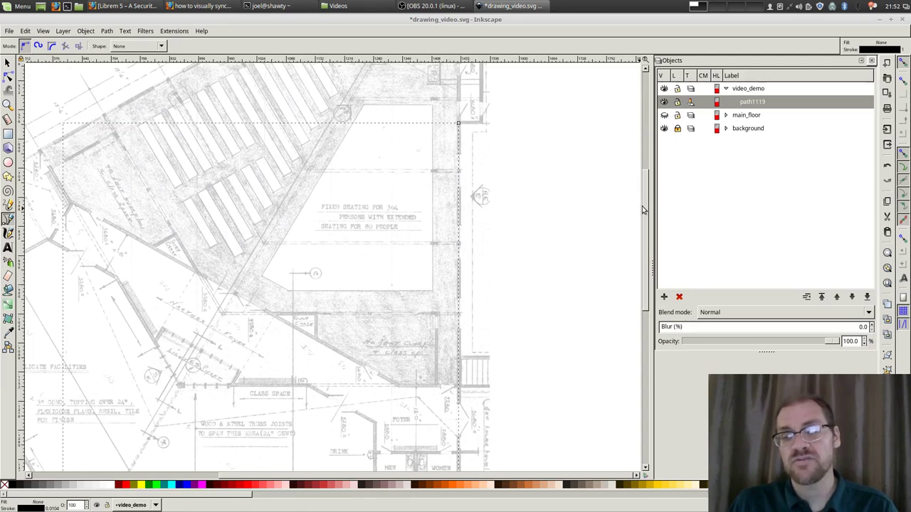
scroll(645, 210, down, 1)
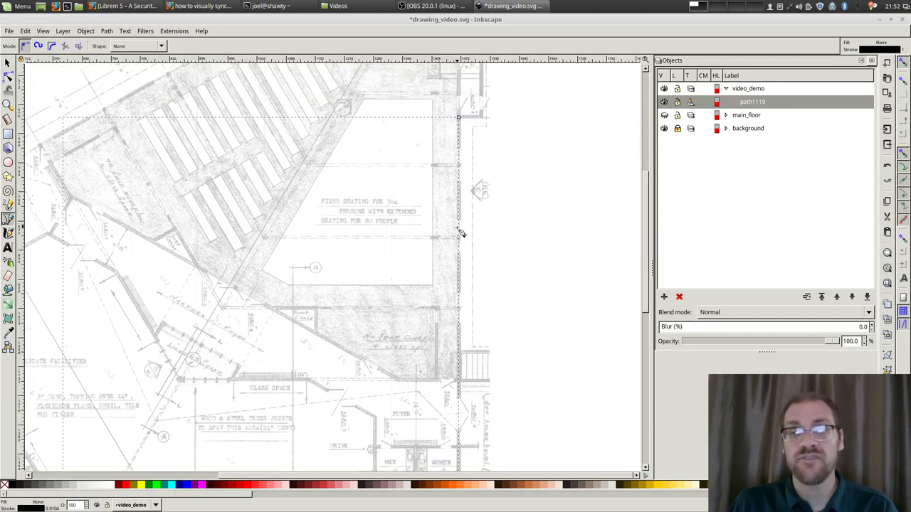
drag(648, 203, 655, 326)
scroll(500, 435, up, 5)
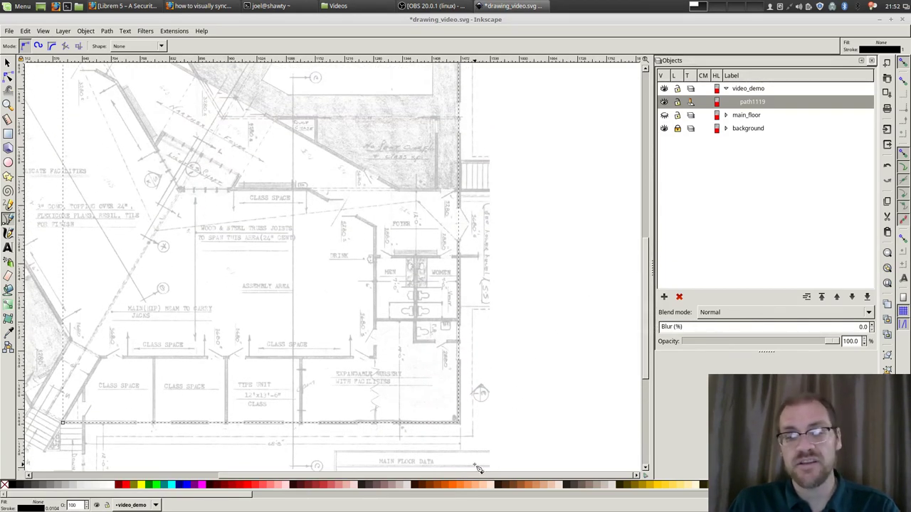
scroll(451, 441, up, 4)
scroll(461, 389, up, 1)
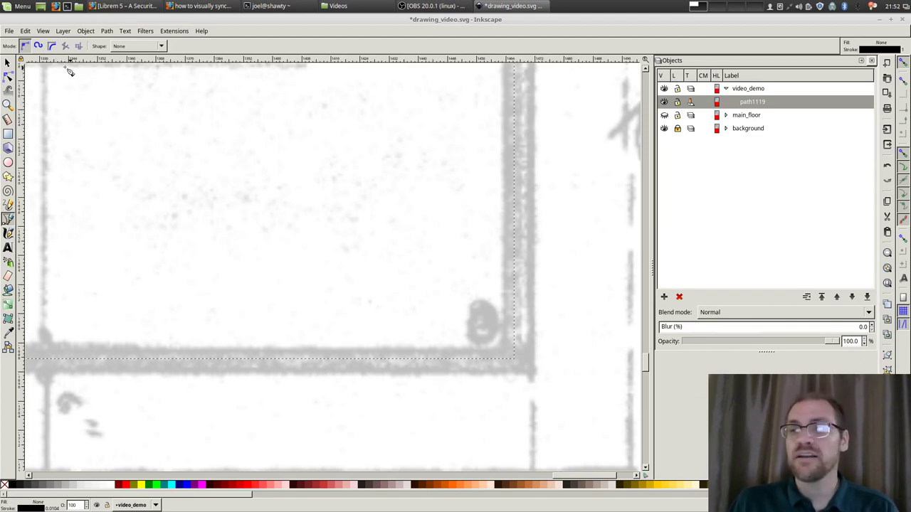
click(62, 31)
mouse_move(93, 33)
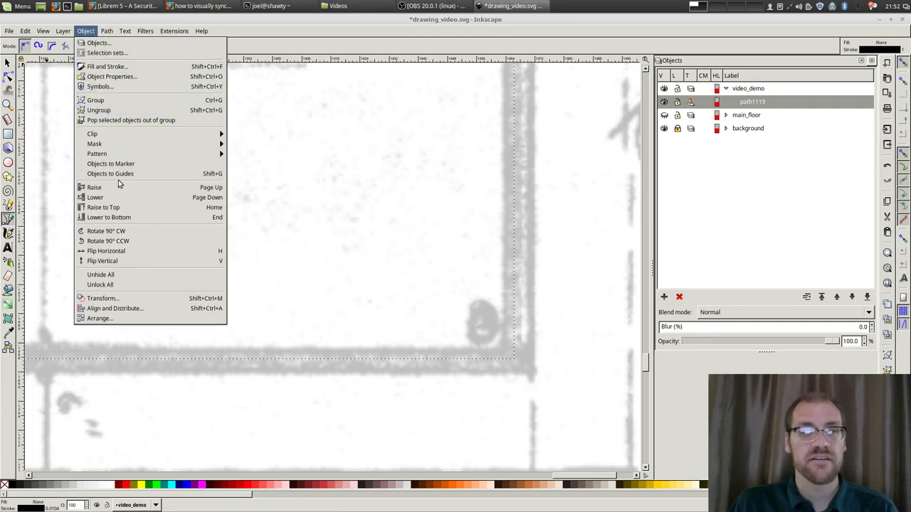
click(105, 66)
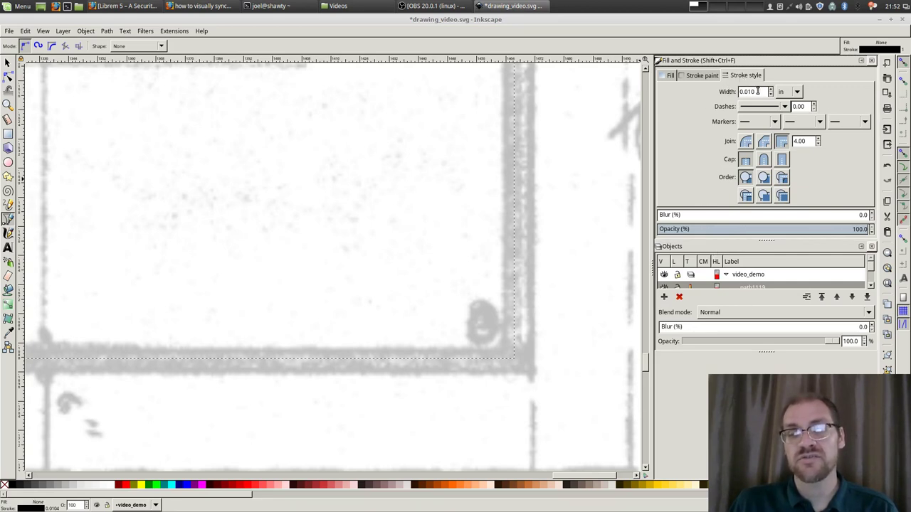
Step: Change path1119's stroke width from 0.010 in to 0.670 in
drag(759, 91, 728, 92)
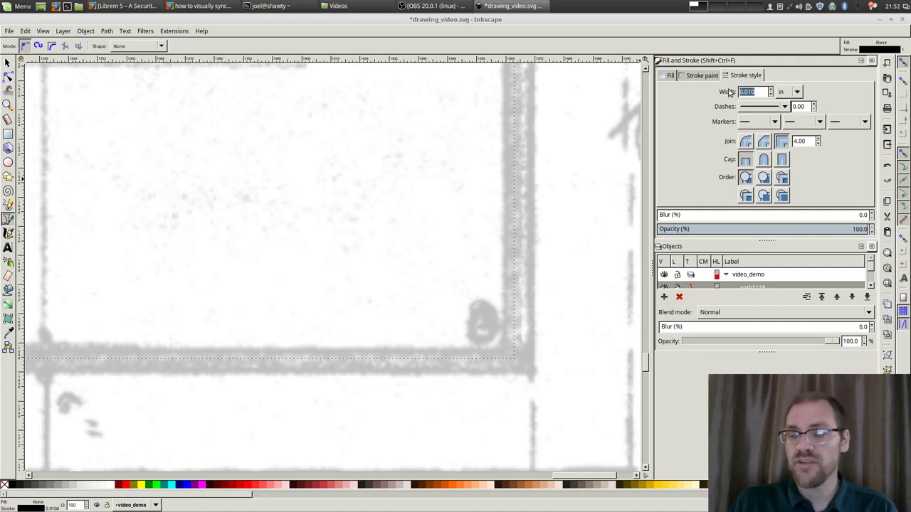
text(.67)
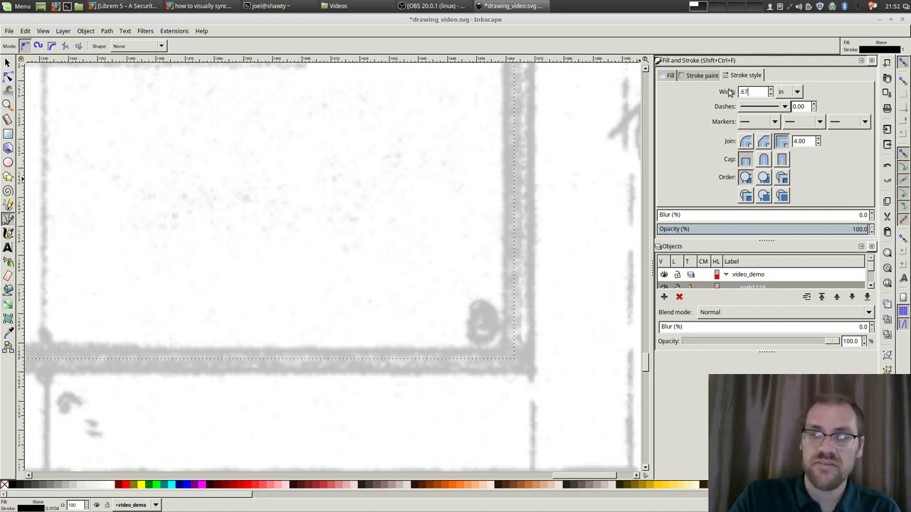
key(Return)
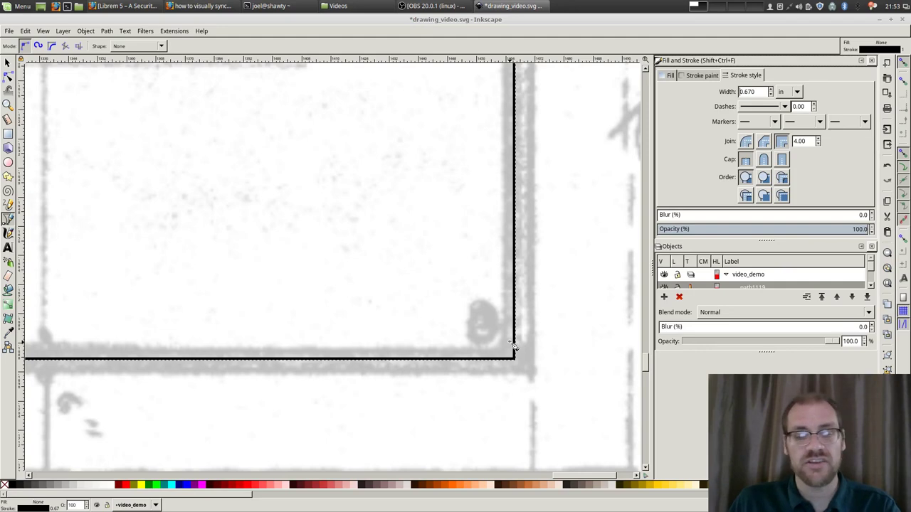
scroll(514, 346, up, 3)
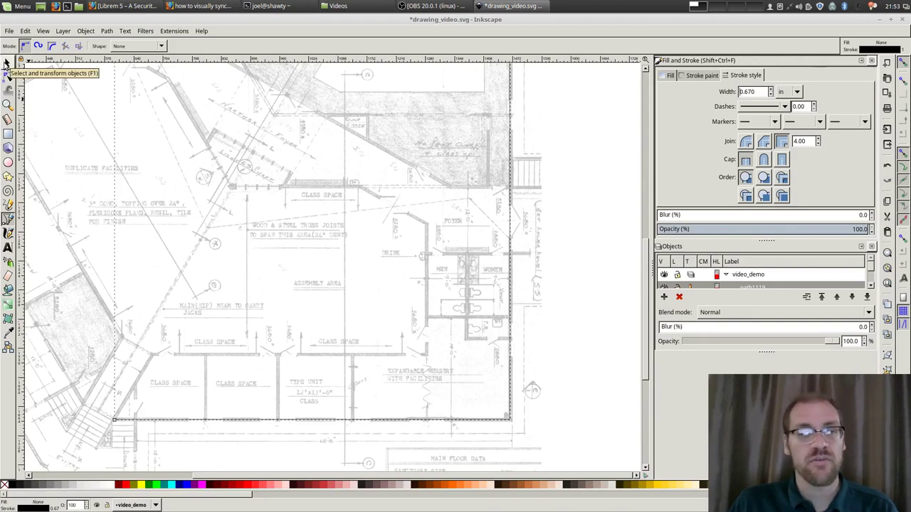
click(6, 63)
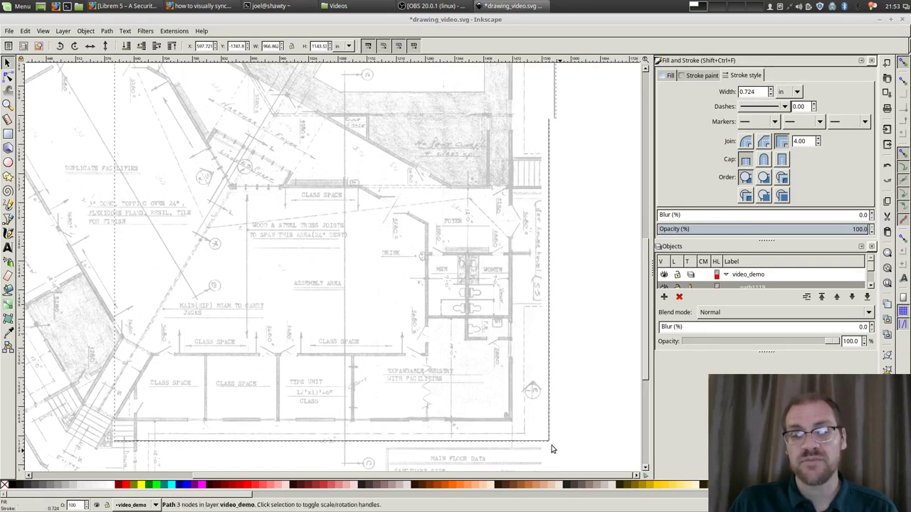
drag(512, 425, 551, 439)
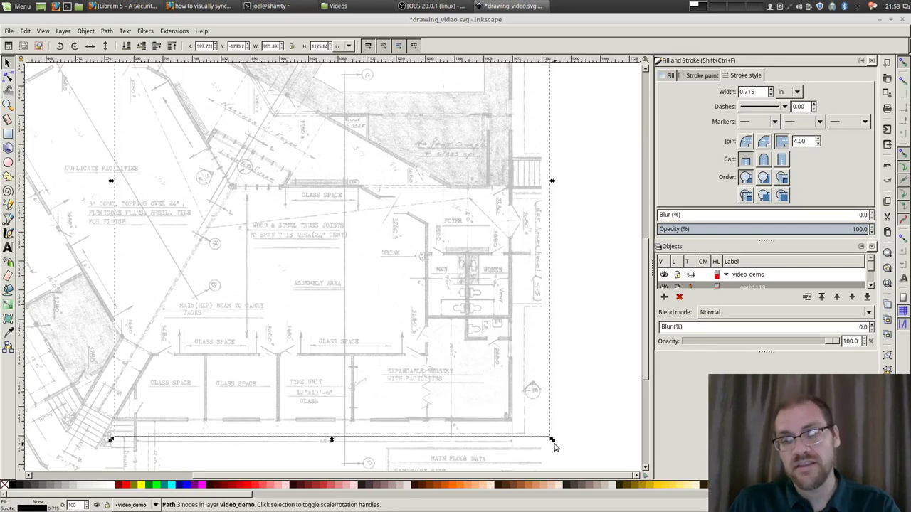
drag(552, 441, 530, 420)
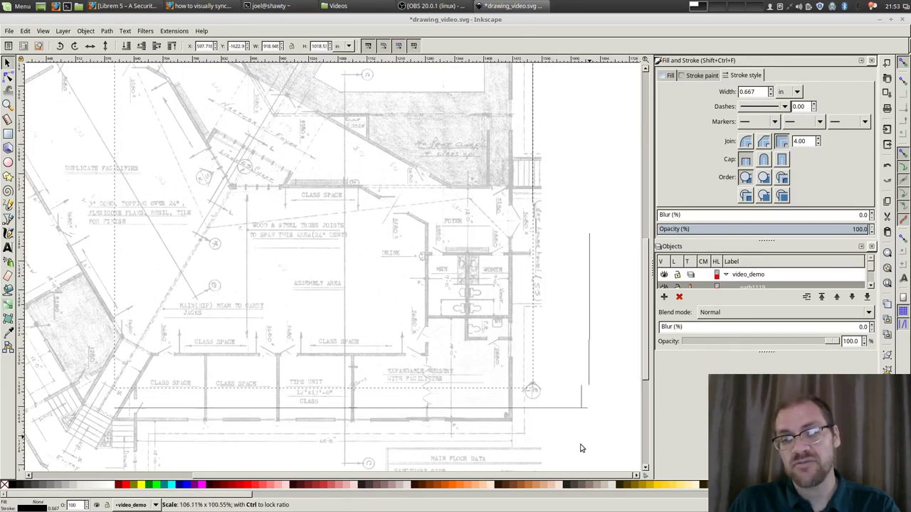
mouse_move(580, 448)
mouse_down()
mouse_move(484, 368)
mouse_move(576, 451)
mouse_move(469, 409)
mouse_move(552, 439)
mouse_up()
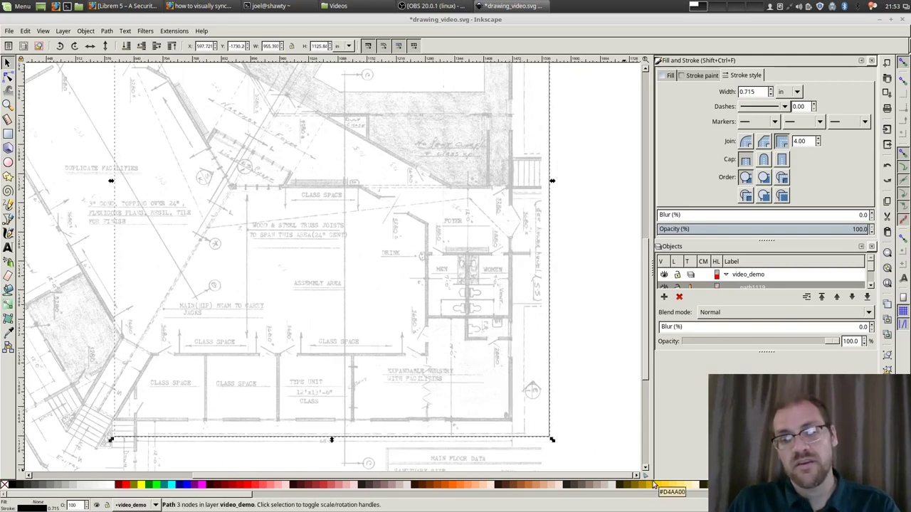
key(ctrl+z)
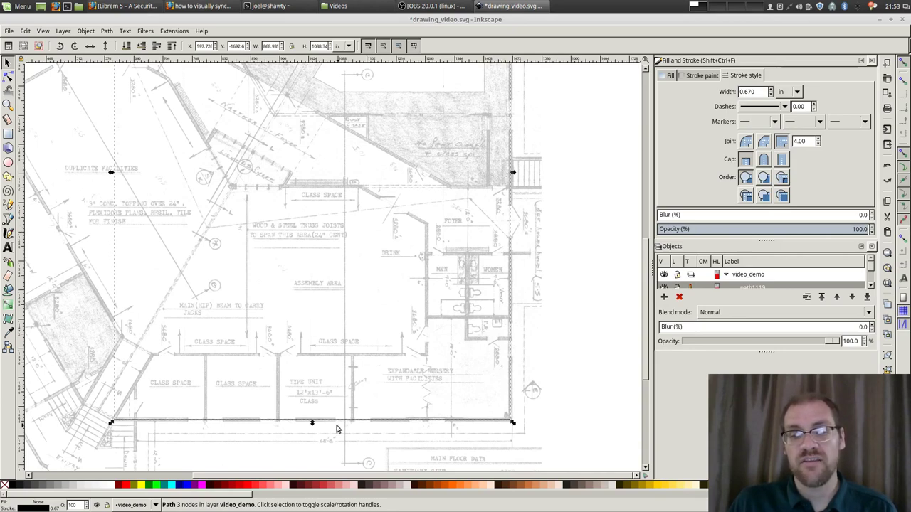
mouse_move(312, 425)
mouse_down()
mouse_move(315, 451)
mouse_move(315, 405)
mouse_move(317, 436)
mouse_up()
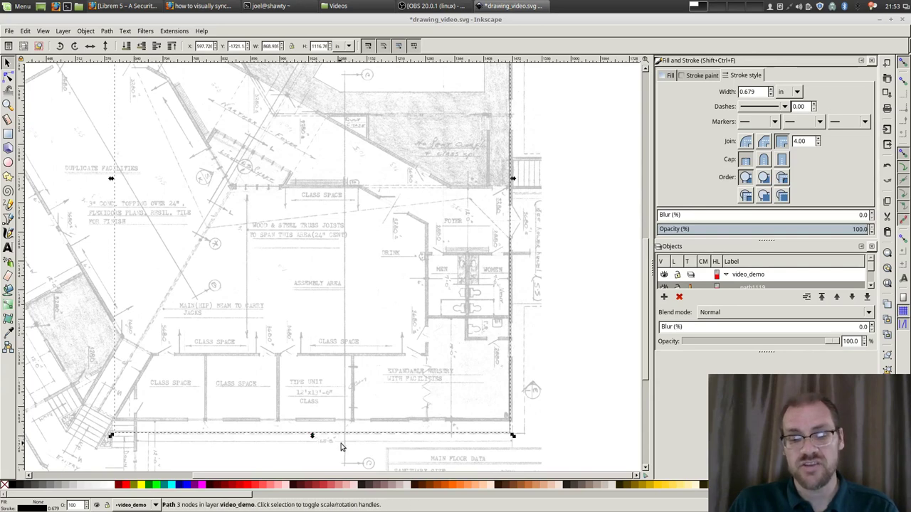
key(ctrl+z)
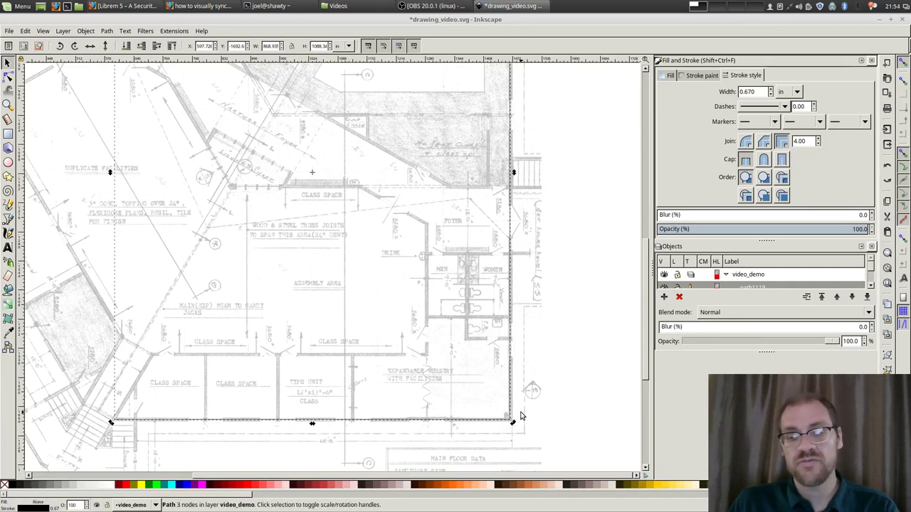
mouse_move(514, 425)
mouse_down()
mouse_move(417, 463)
mouse_move(504, 411)
mouse_up()
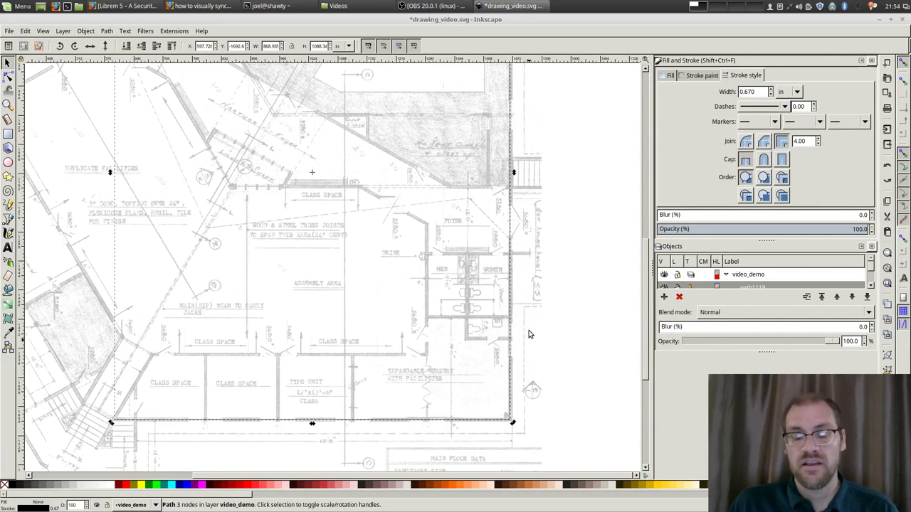
mouse_move(515, 173)
mouse_down()
mouse_move(514, 200)
mouse_move(520, 146)
mouse_move(518, 210)
mouse_move(522, 178)
mouse_up()
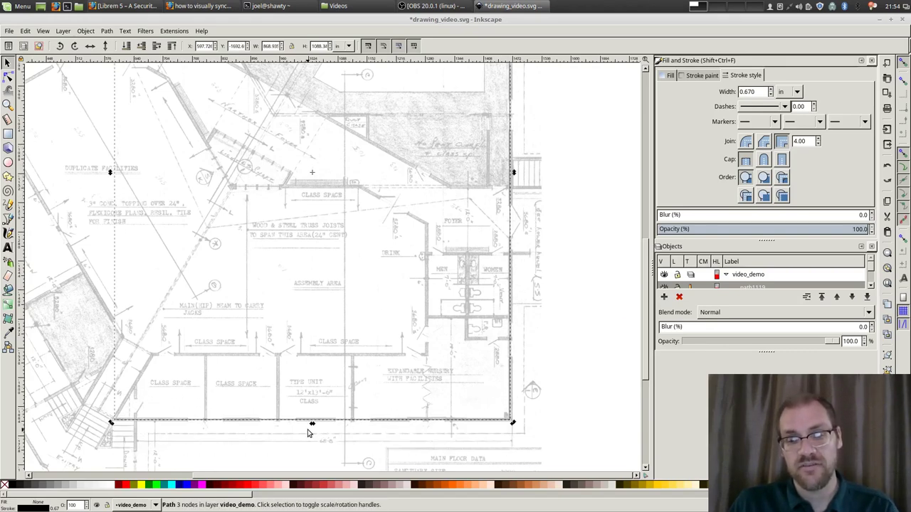
drag(311, 427, 349, 426)
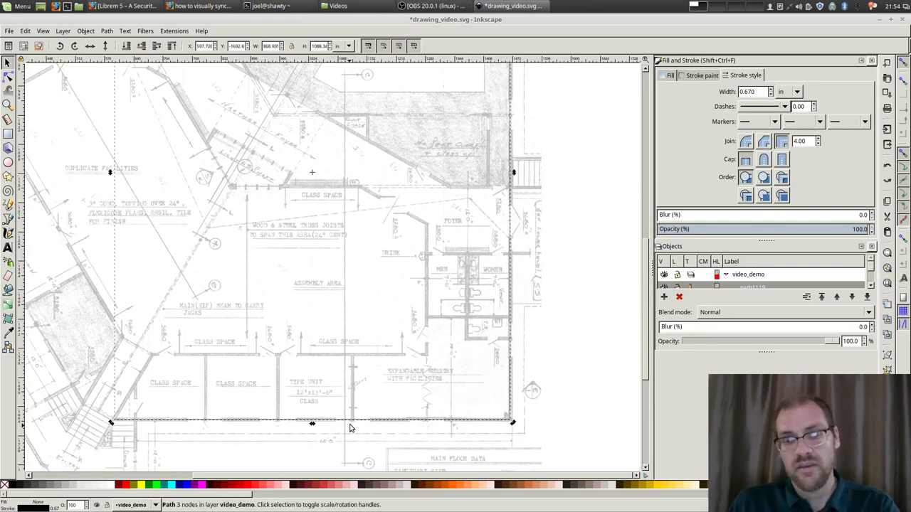
Step: Draw the two-node door line path1121 from the angled wall's corner to the black line's left end
click(524, 289)
ctrl+scroll(190, 346, up, 4)
scroll(190, 346, up, 1)
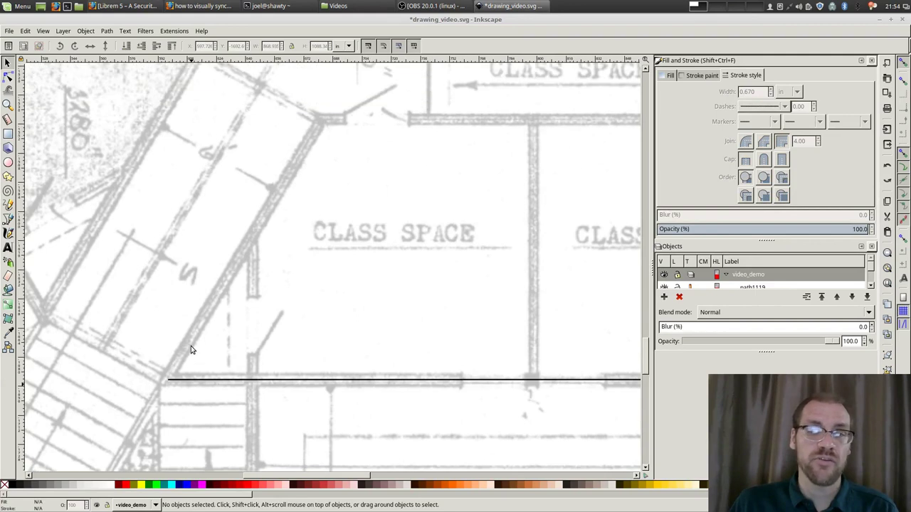
click(7, 220)
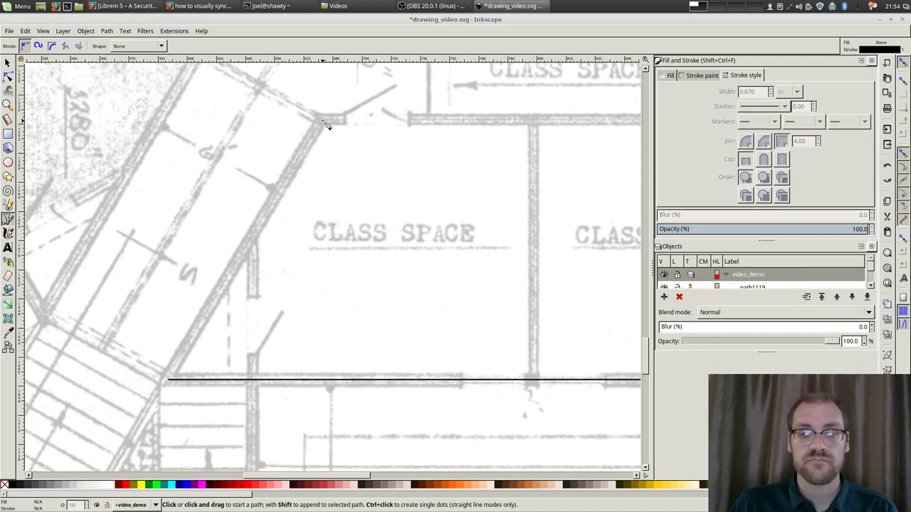
click(322, 120)
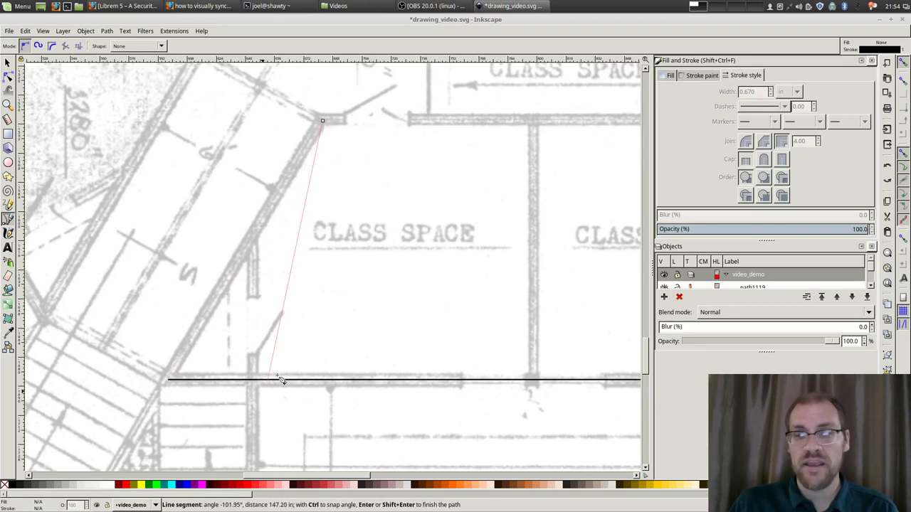
scroll(170, 394, up, 4)
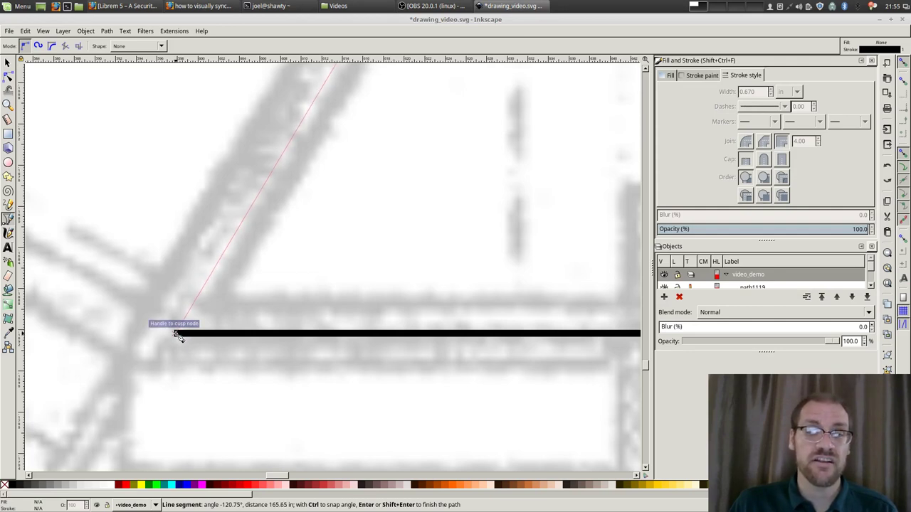
click(175, 334)
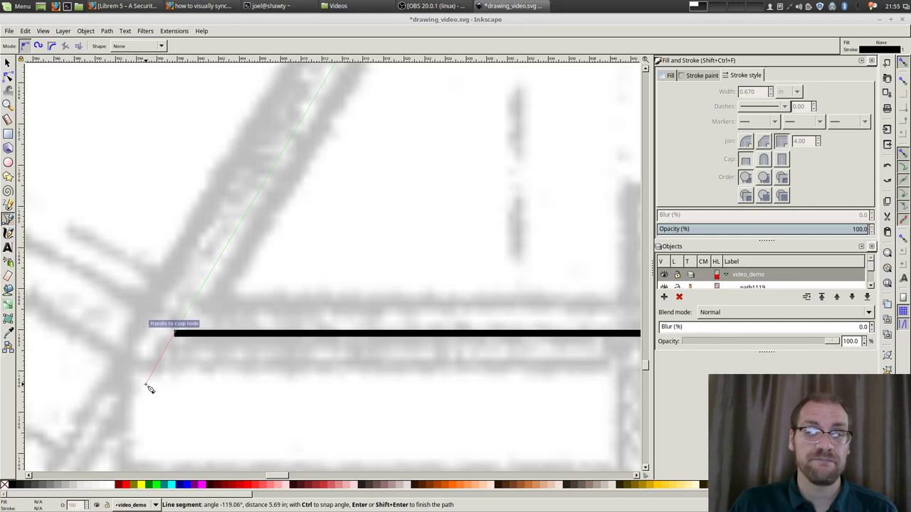
key(Return)
scroll(148, 385, down, 1)
scroll(149, 385, up, 2)
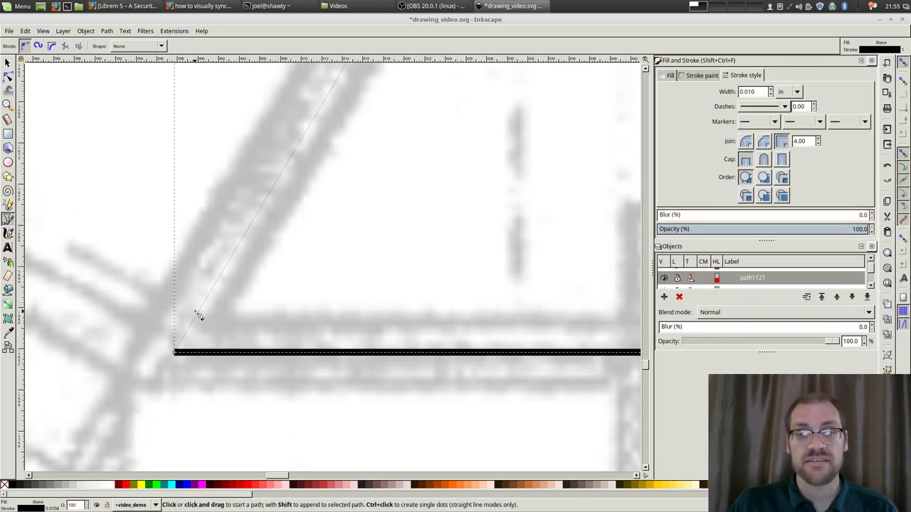
click(7, 62)
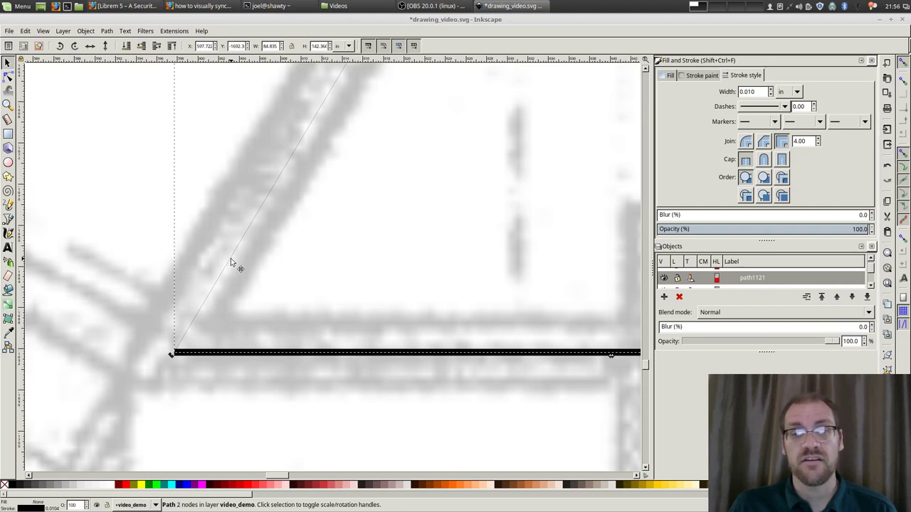
Step: Paste the thick wall line's 0.670 in stroke style onto the door line and zoom to check the corner
click(419, 356)
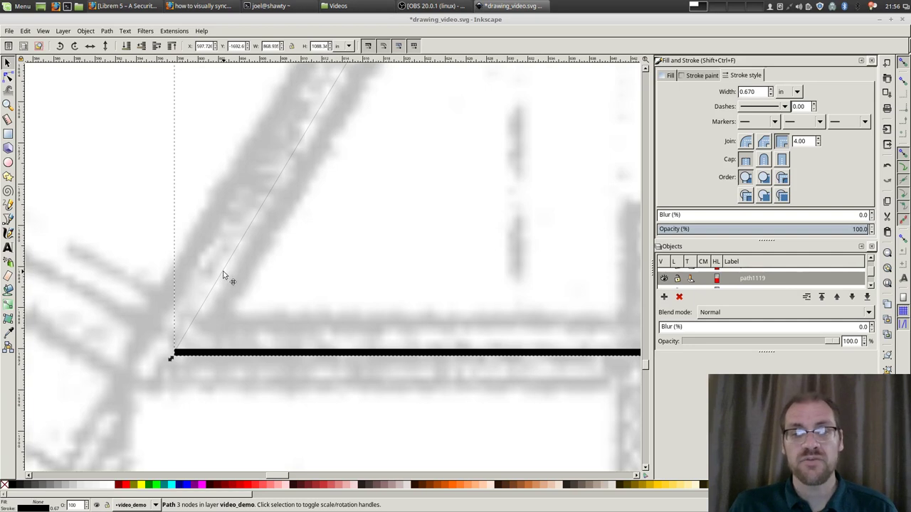
key(Tab)
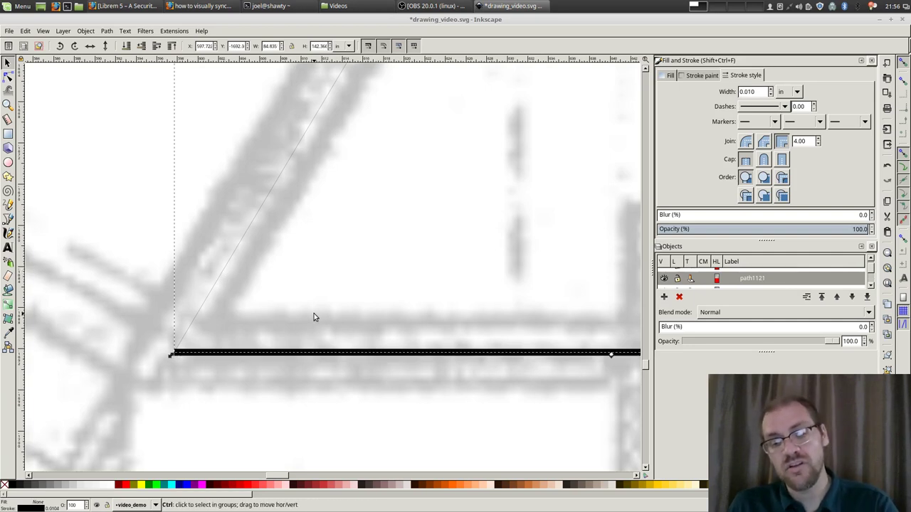
key(ctrl+shift+v)
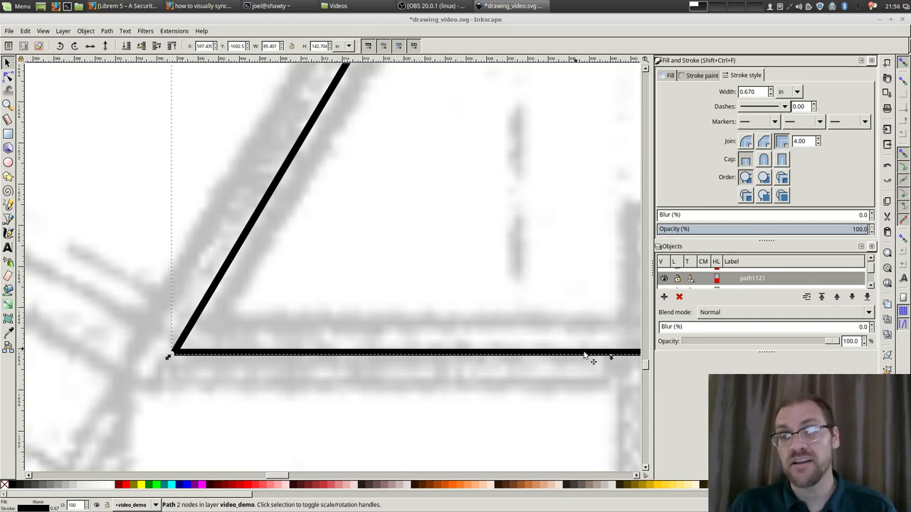
scroll(646, 363, down, 3)
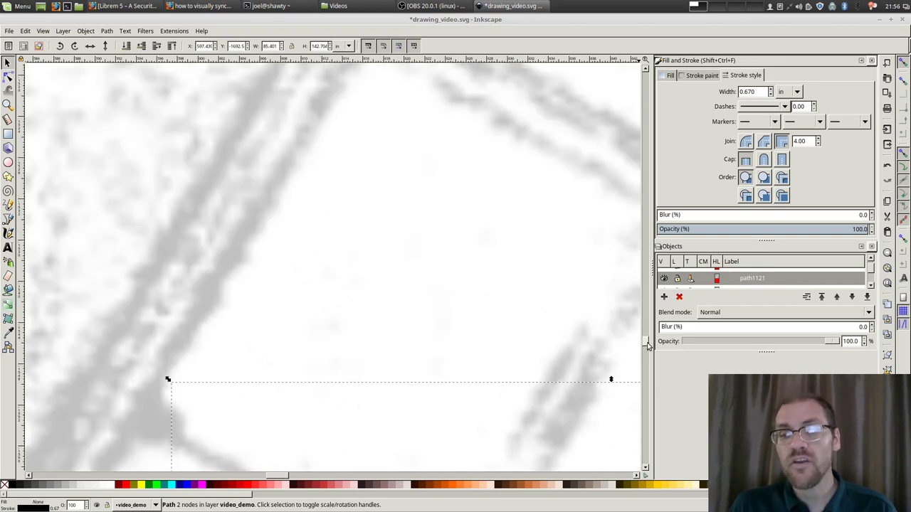
scroll(647, 365, up, 4)
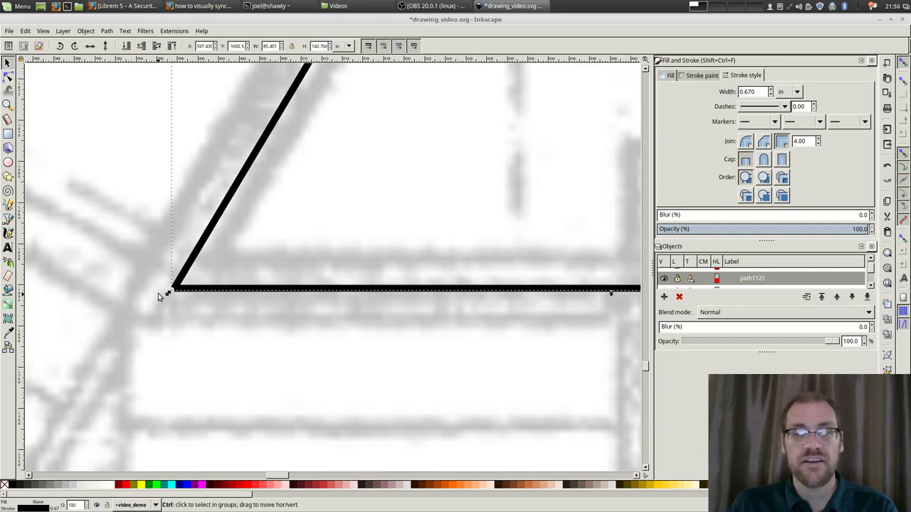
scroll(171, 293, up, 2)
scroll(170, 293, up, 2)
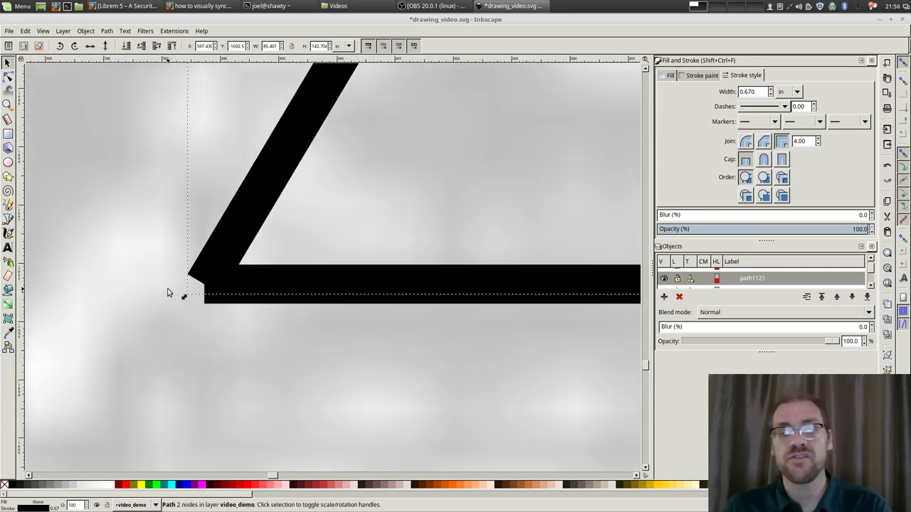
scroll(169, 292, down, 2)
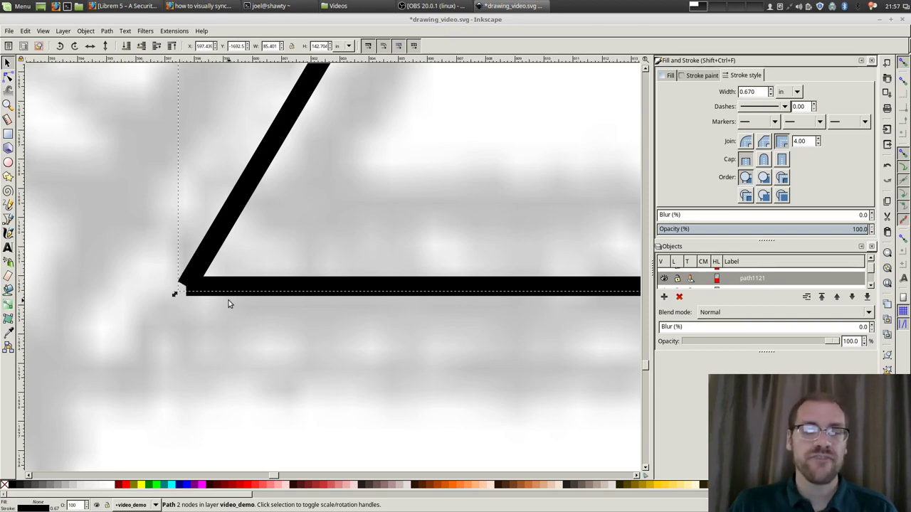
scroll(228, 304, down, 1)
ctrl+scroll(228, 303, down, 5)
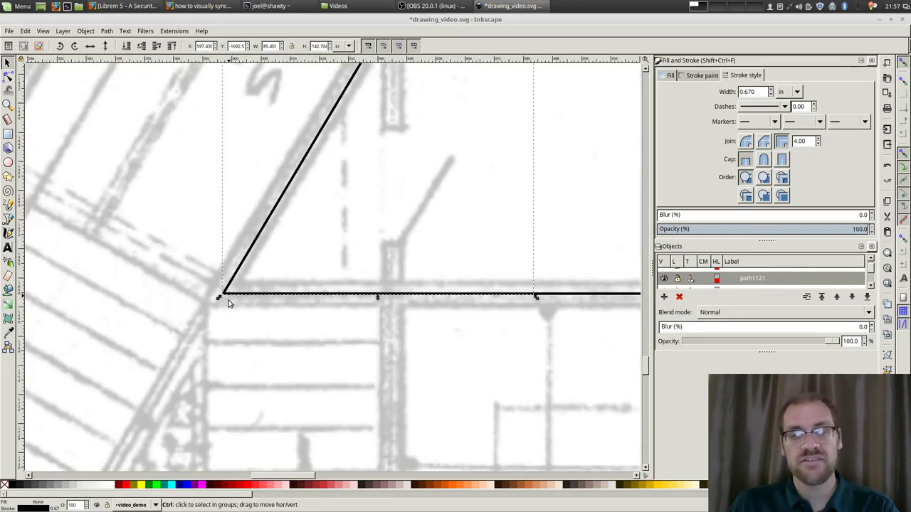
ctrl+scroll(228, 304, down, 5)
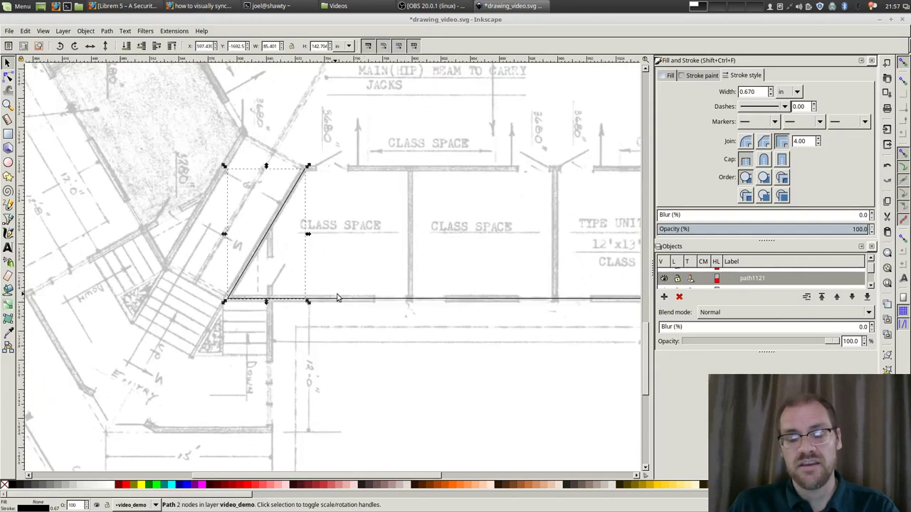
Step: Combine the door and wall lines into one path and drag their corner node
shift+click(400, 304)
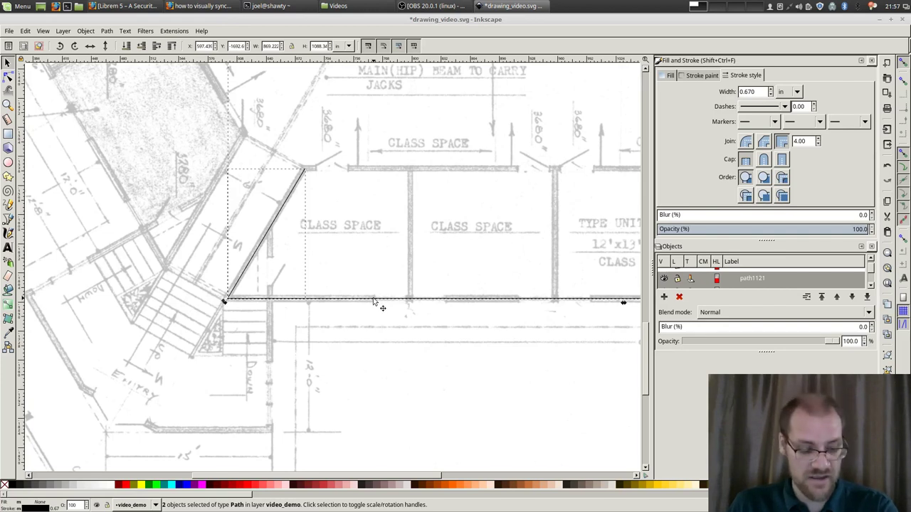
click(373, 302)
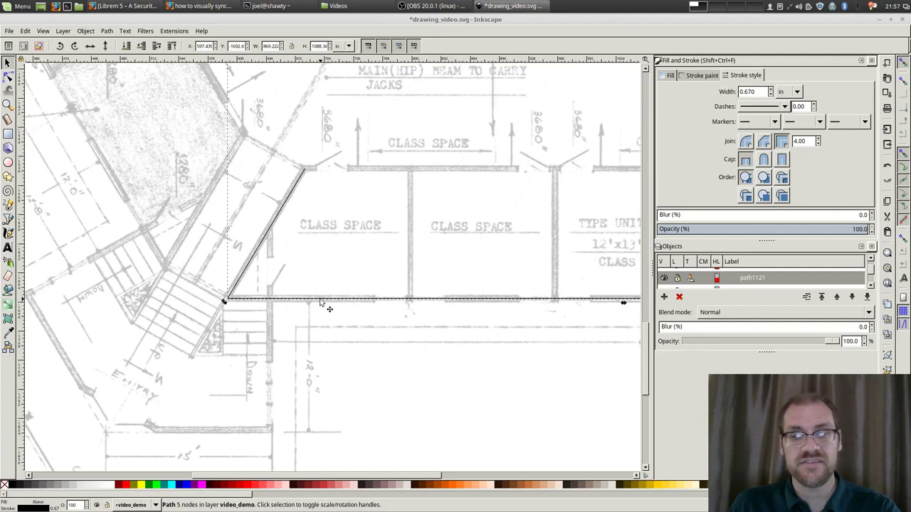
click(395, 303)
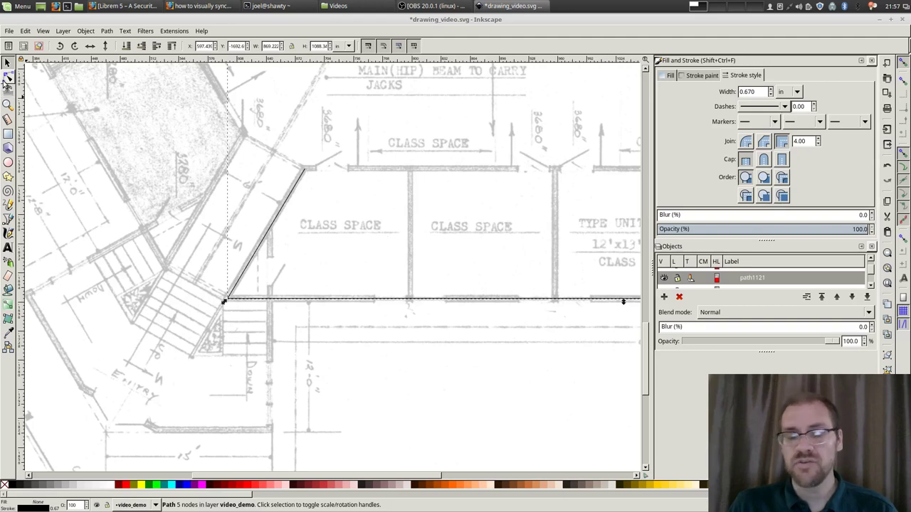
click(7, 78)
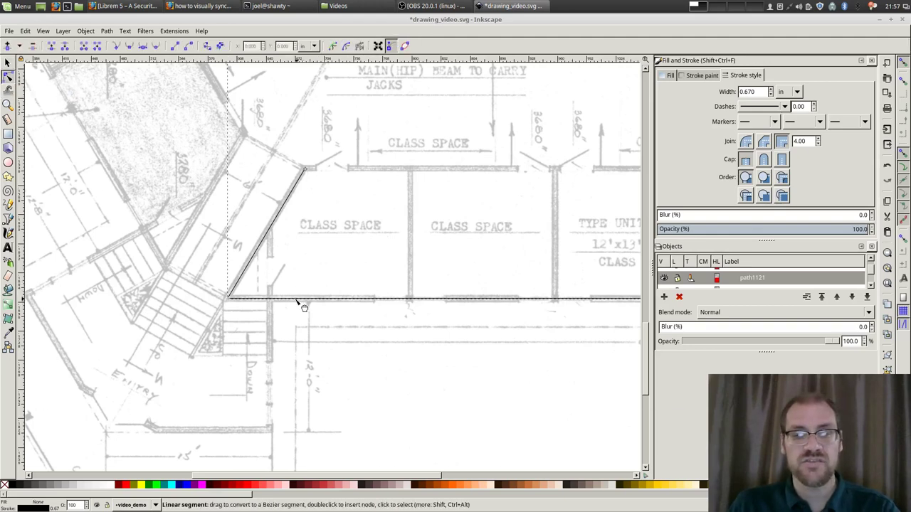
scroll(268, 283, up, 2)
scroll(146, 331, up, 3)
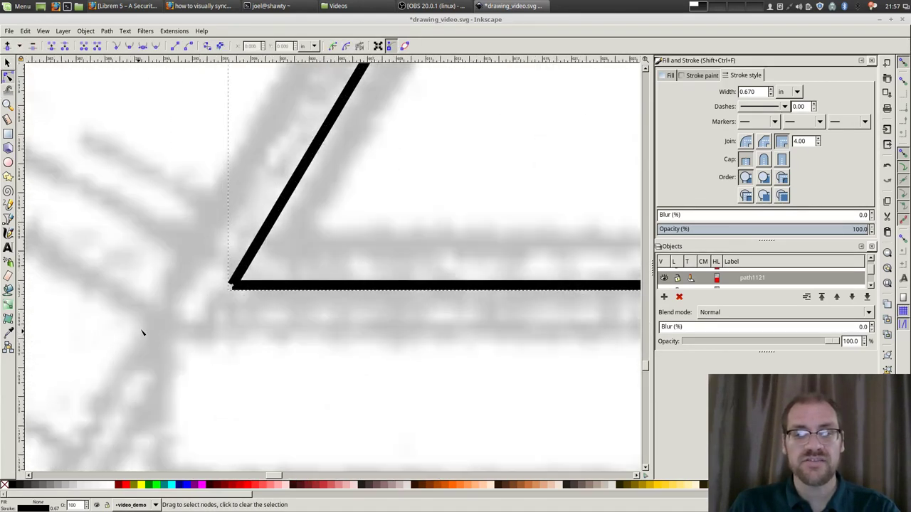
click(232, 285)
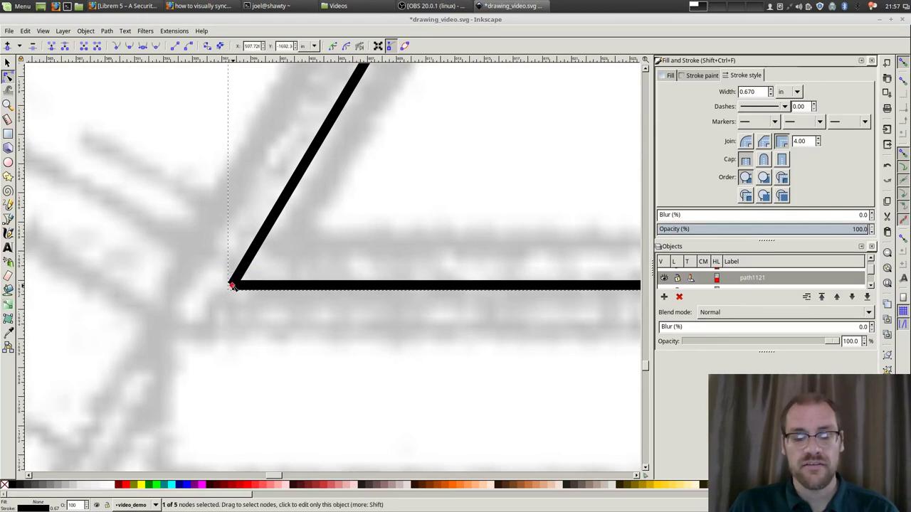
drag(231, 285, 289, 318)
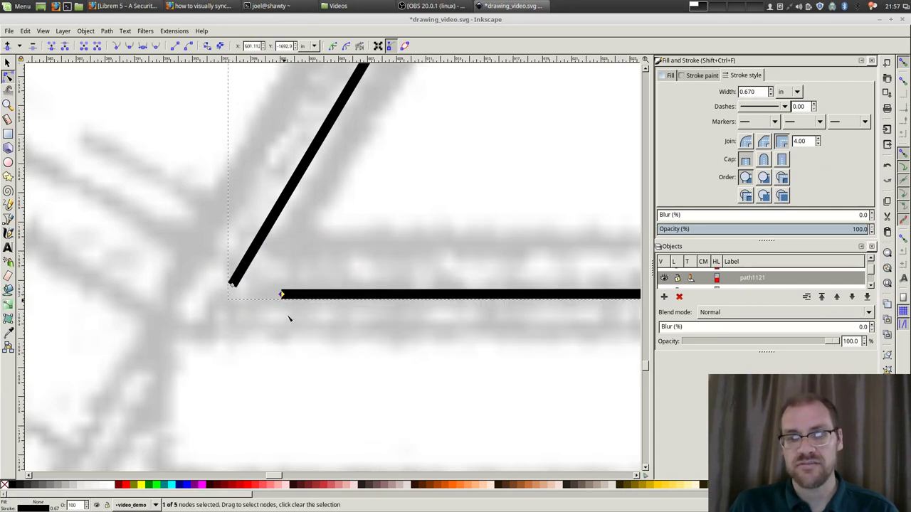
Step: Join the two end nodes, delete the duplicate corner node, then pull the horizontal stroke's start away
click(232, 285)
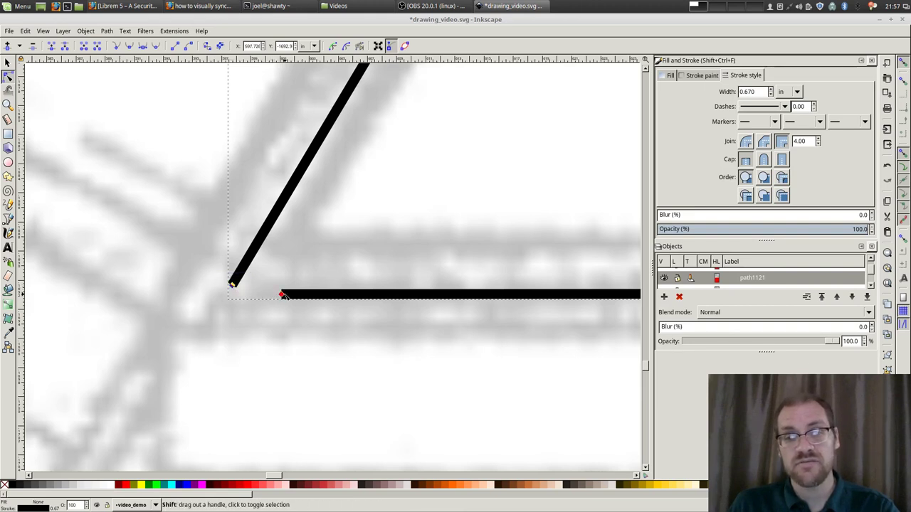
shift+click(282, 295)
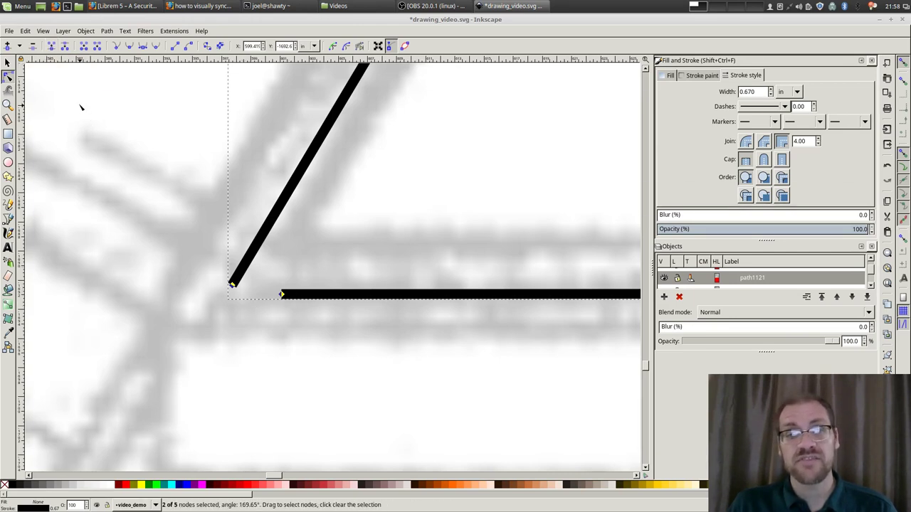
key(shift+j)
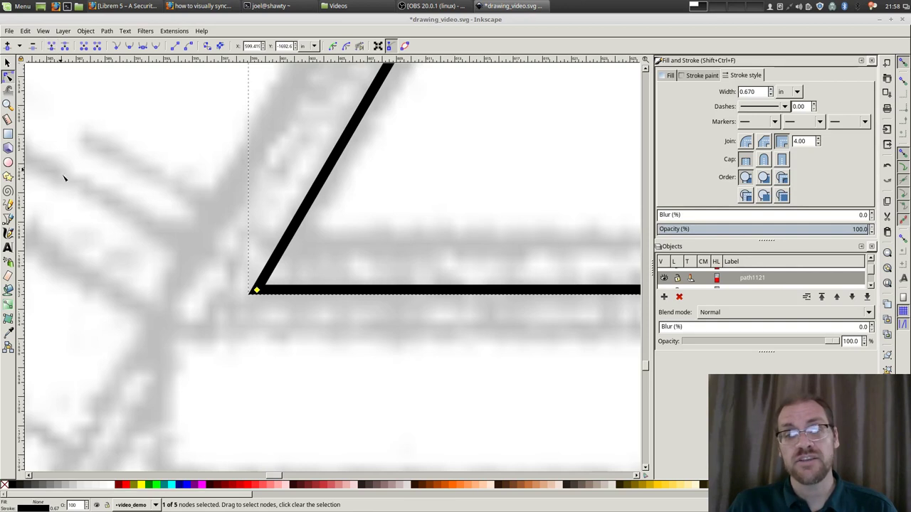
click(258, 289)
key(Delete)
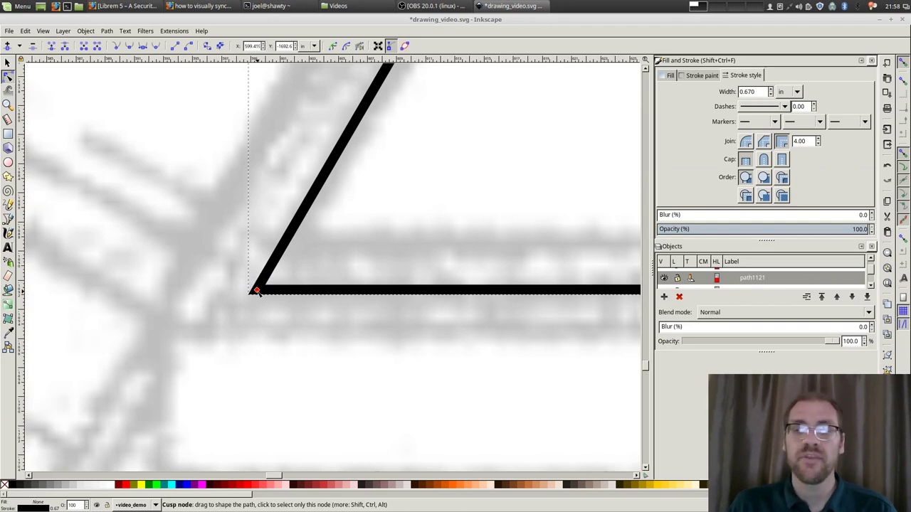
drag(256, 290, 230, 283)
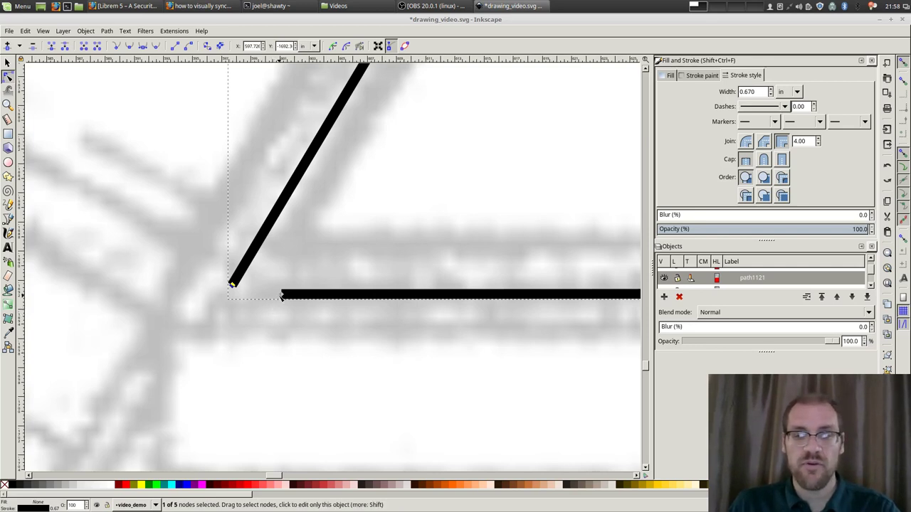
shift+click(282, 294)
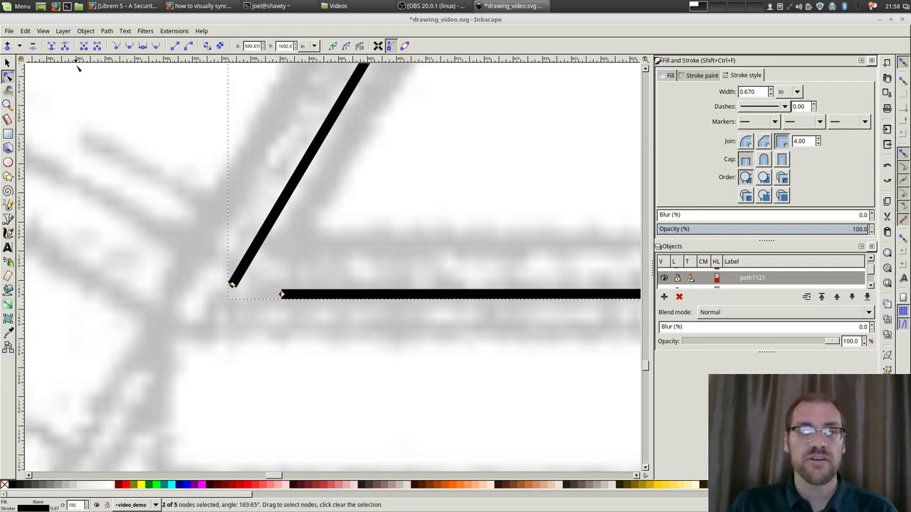
click(83, 31)
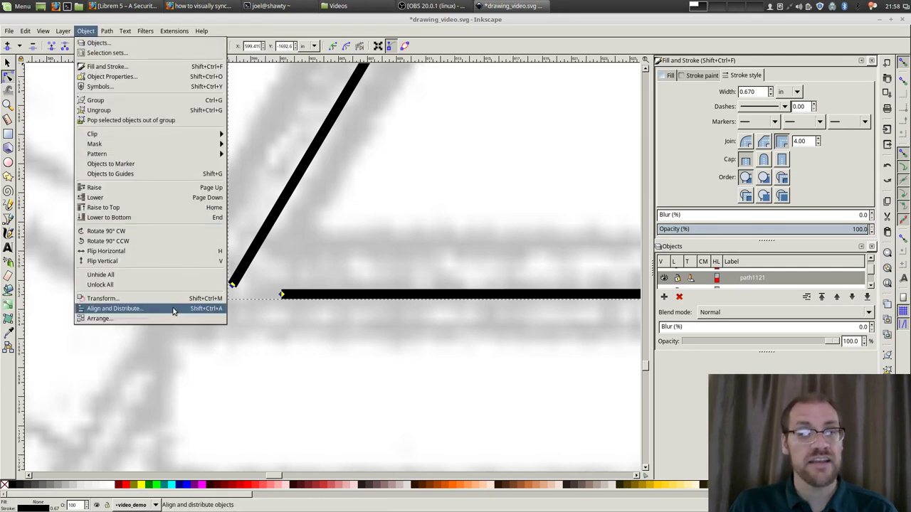
Step: Align the two end nodes horizontally and vertically relative to the first selected, then join them
click(114, 308)
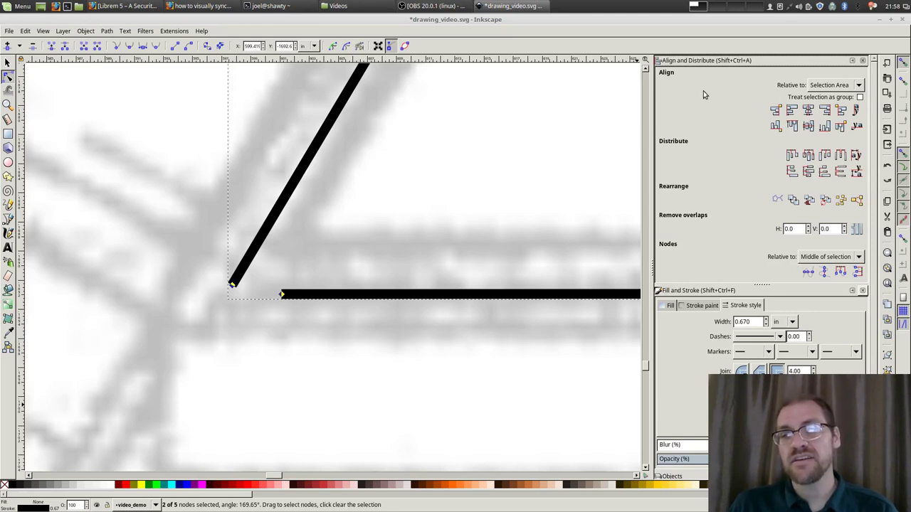
scroll(755, 168, down, 2)
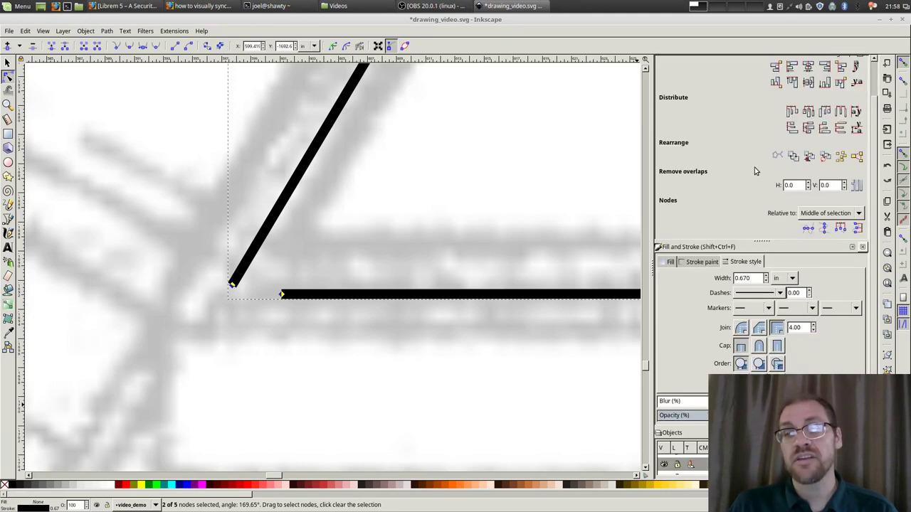
scroll(754, 167, up, 2)
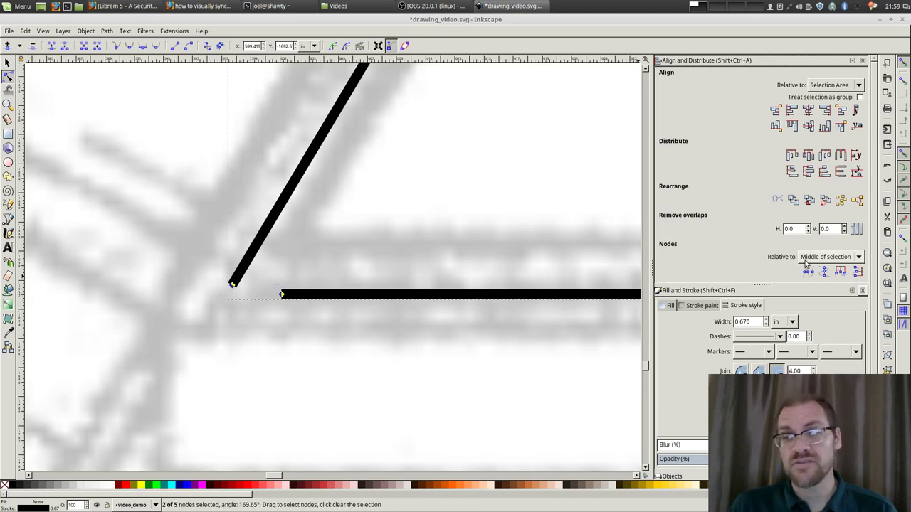
scroll(805, 262, up, 1)
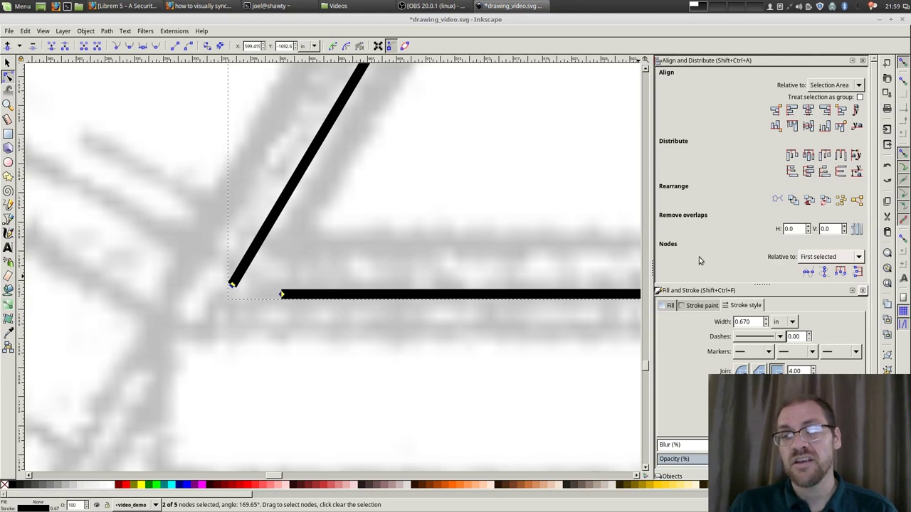
click(232, 283)
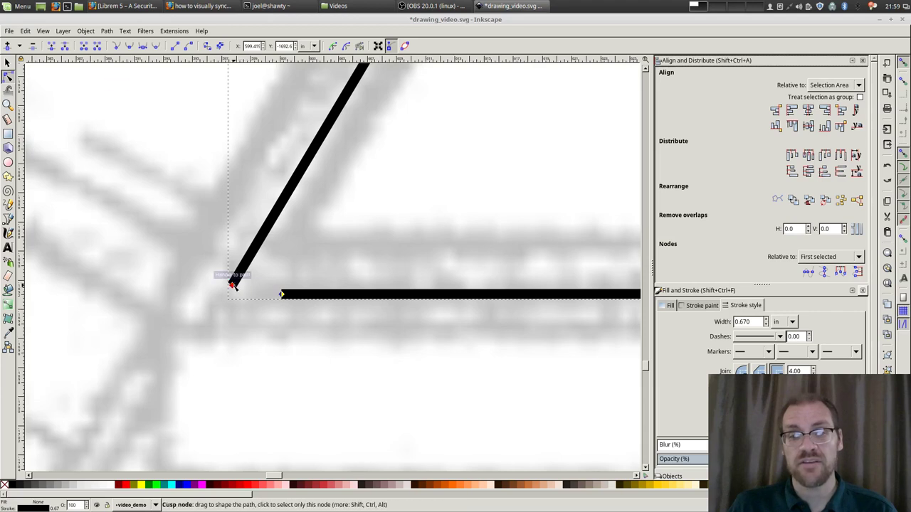
click(282, 294)
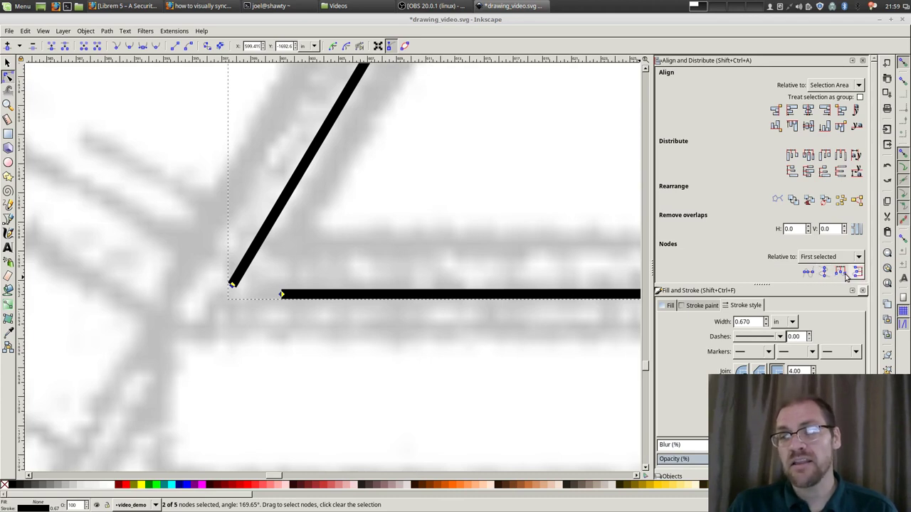
click(805, 276)
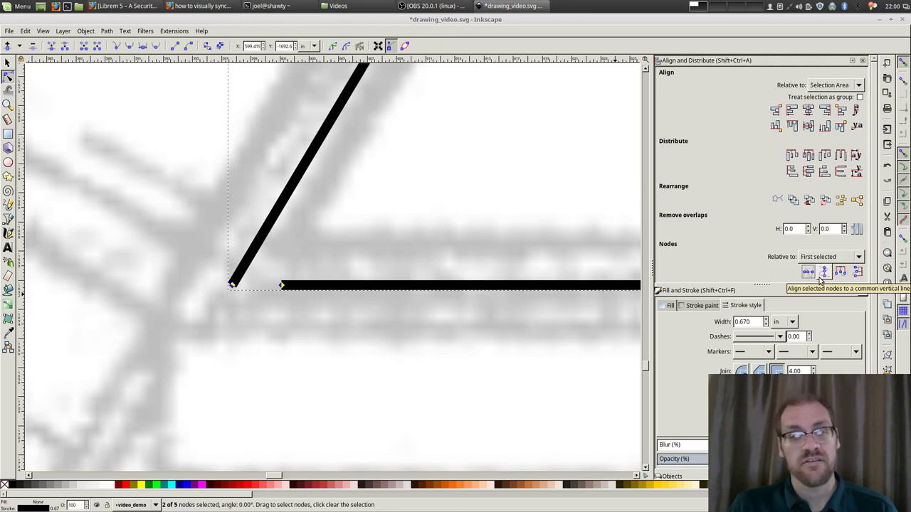
click(819, 279)
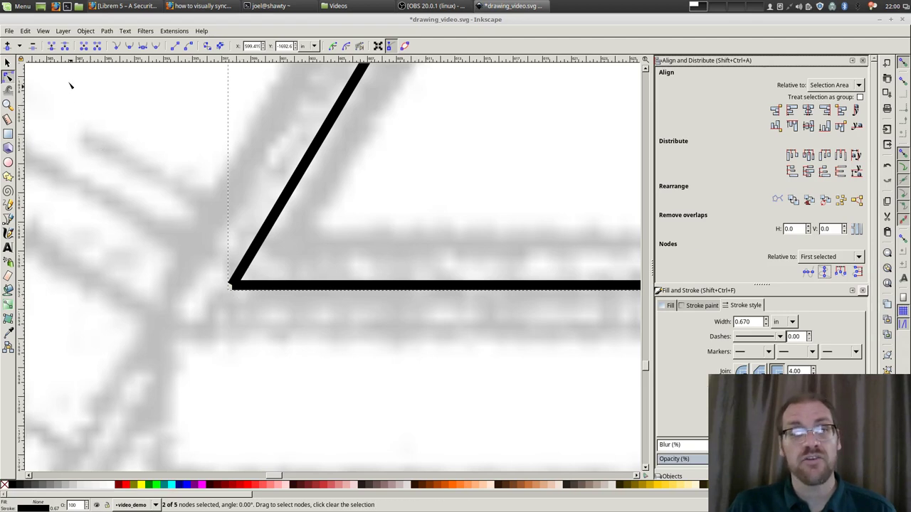
click(52, 50)
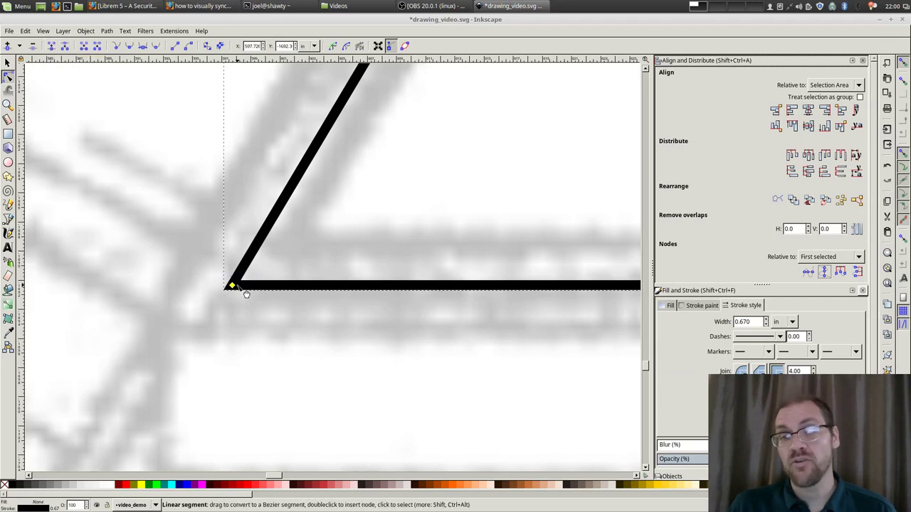
Step: Draw a straight 0.010 in line from the diagonal's top end to the top-wall corner, discarding an accidental curve
scroll(255, 311, down, 5)
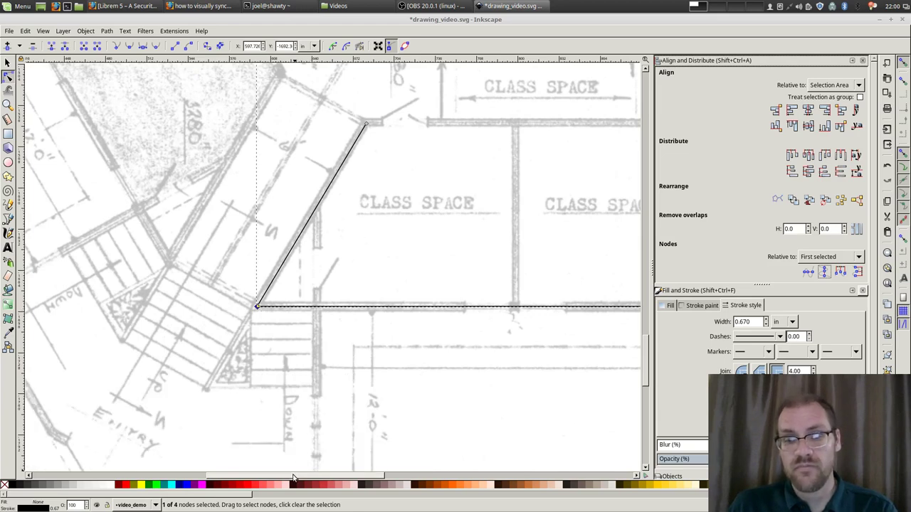
scroll(297, 472, right, 4)
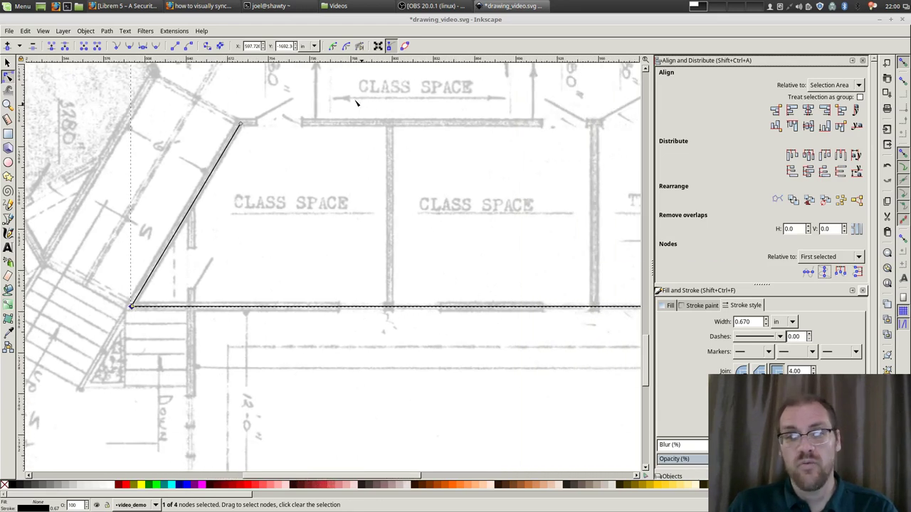
scroll(291, 100, up, 2)
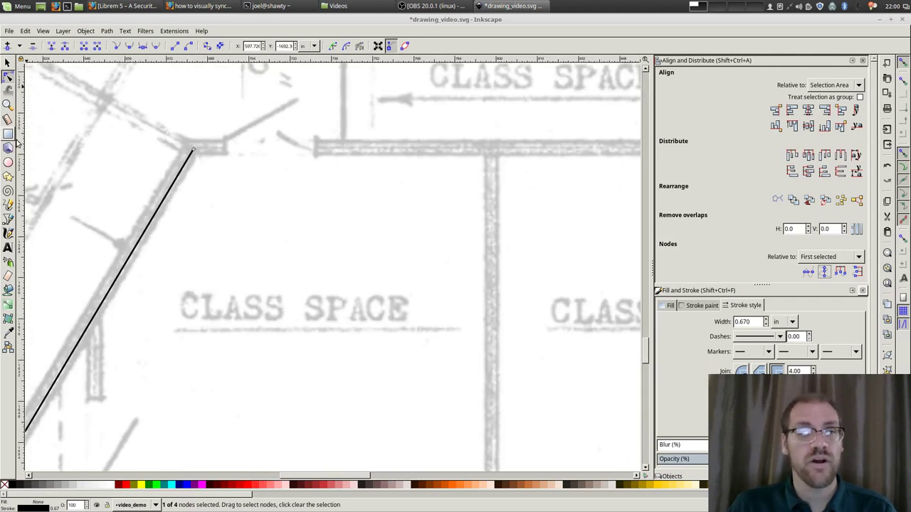
click(8, 220)
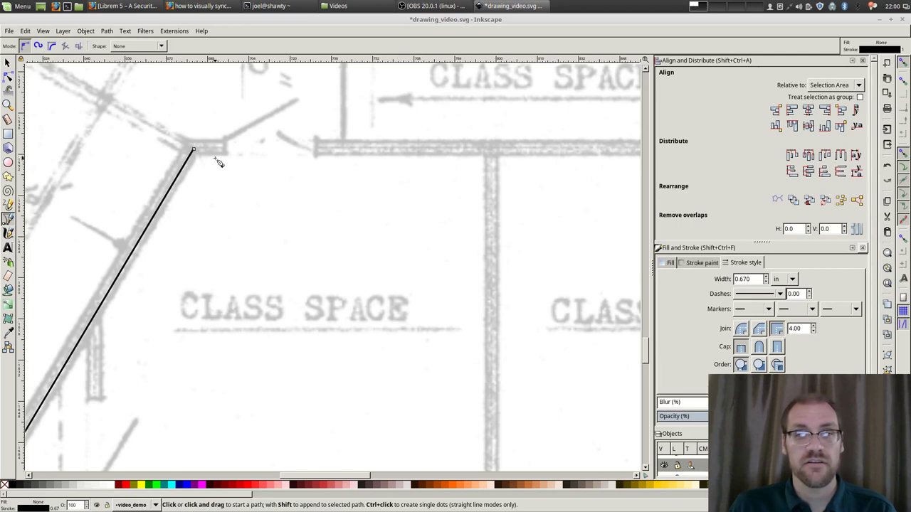
drag(205, 147, 496, 150)
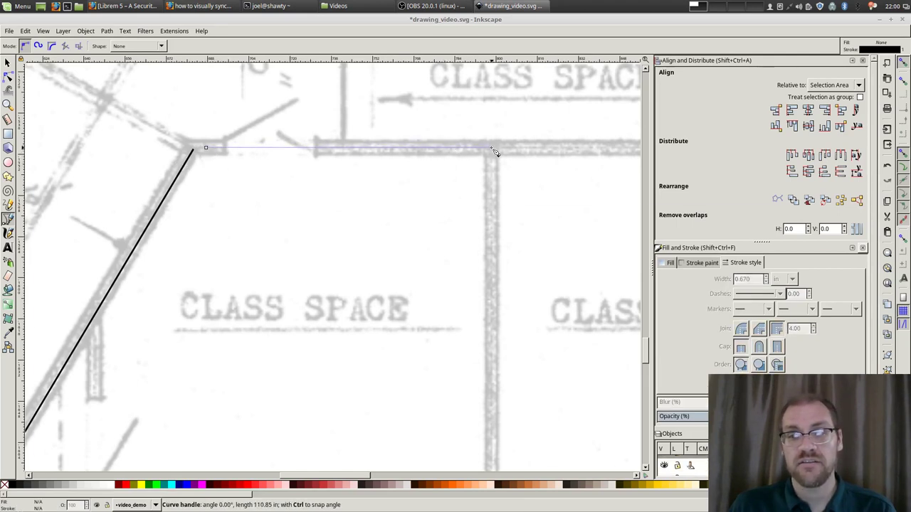
drag(495, 152, 494, 152)
key(Return)
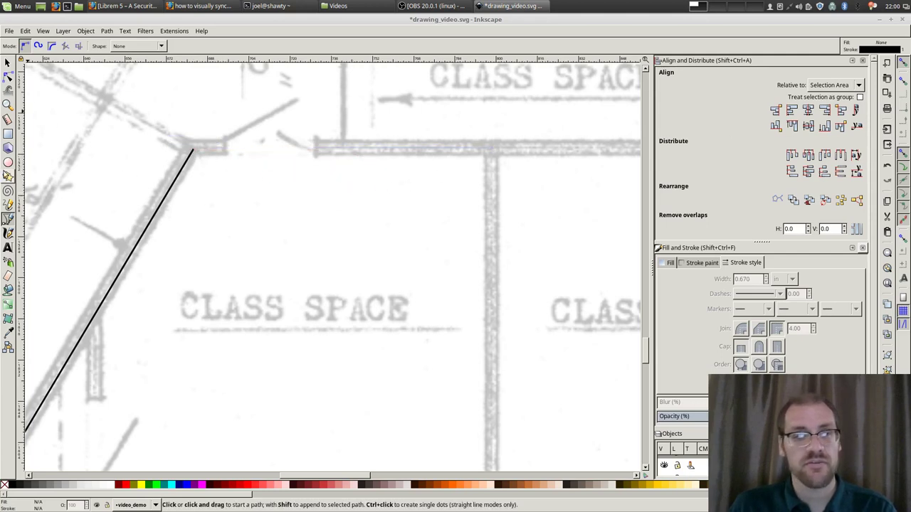
click(212, 149)
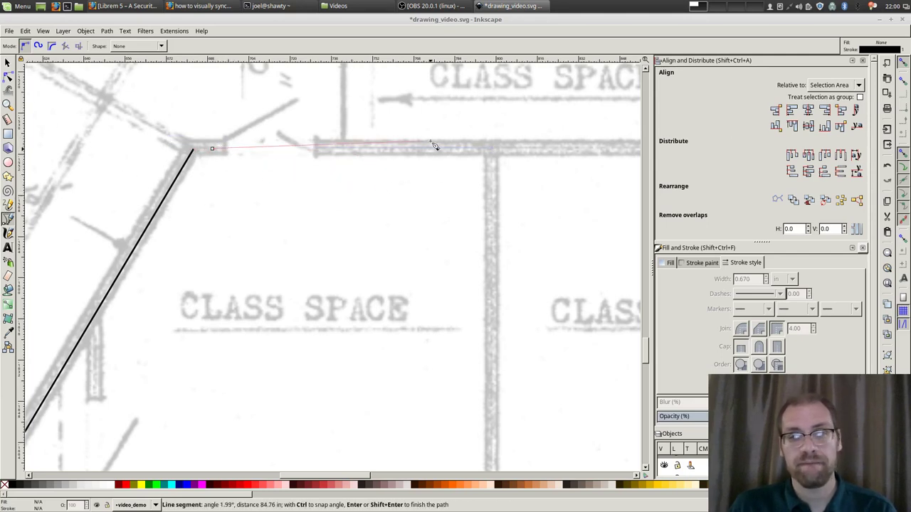
double_click(491, 149)
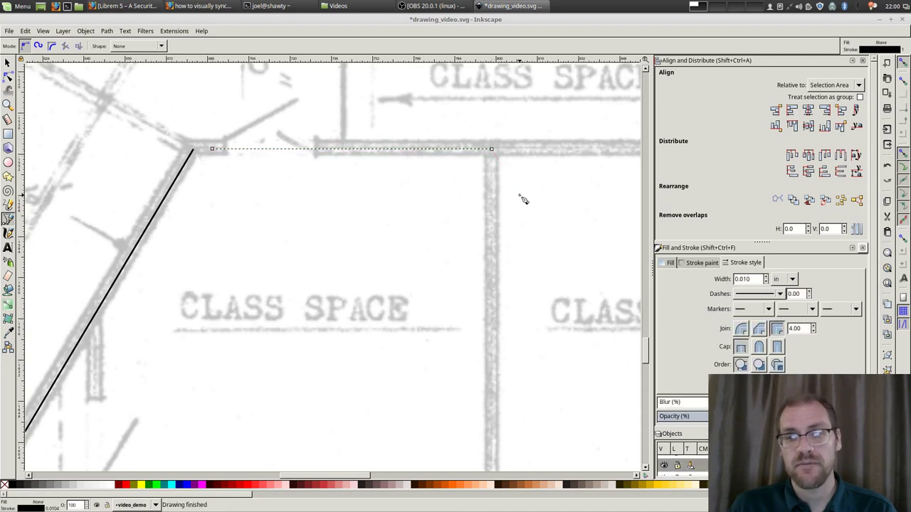
Step: Add the thin top-wall line to the selection and combine, then undo the combine
key(n)
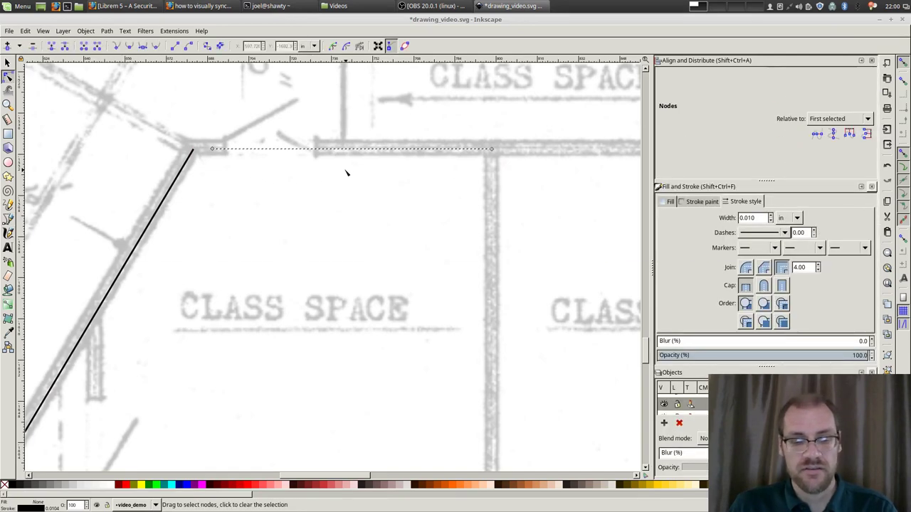
scroll(191, 146, up, 3)
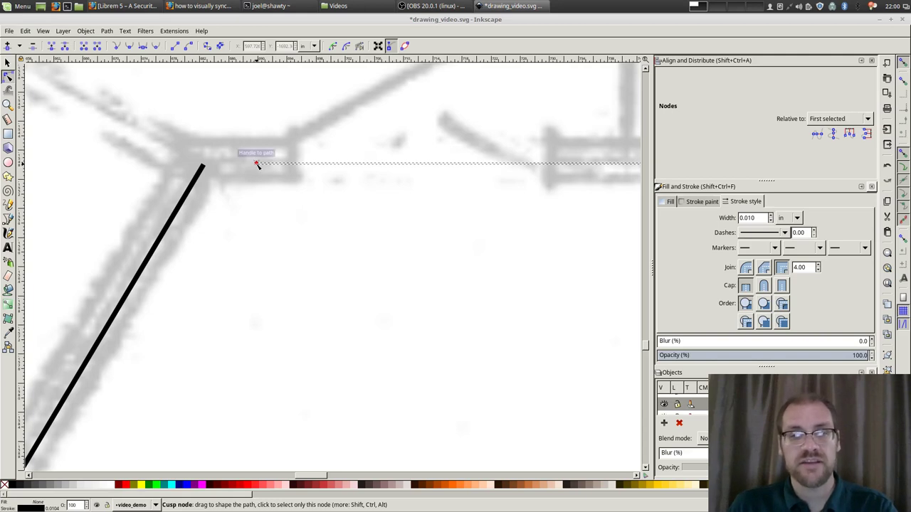
key(s)
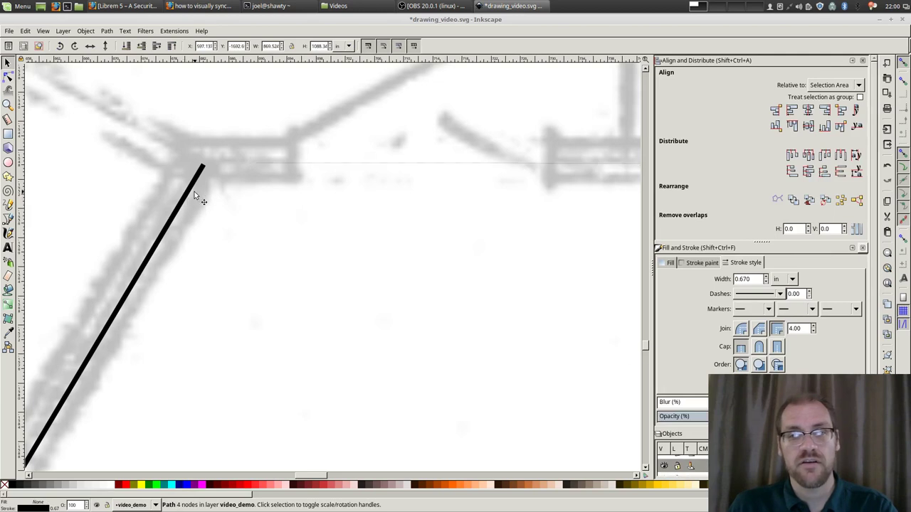
shift+click(265, 165)
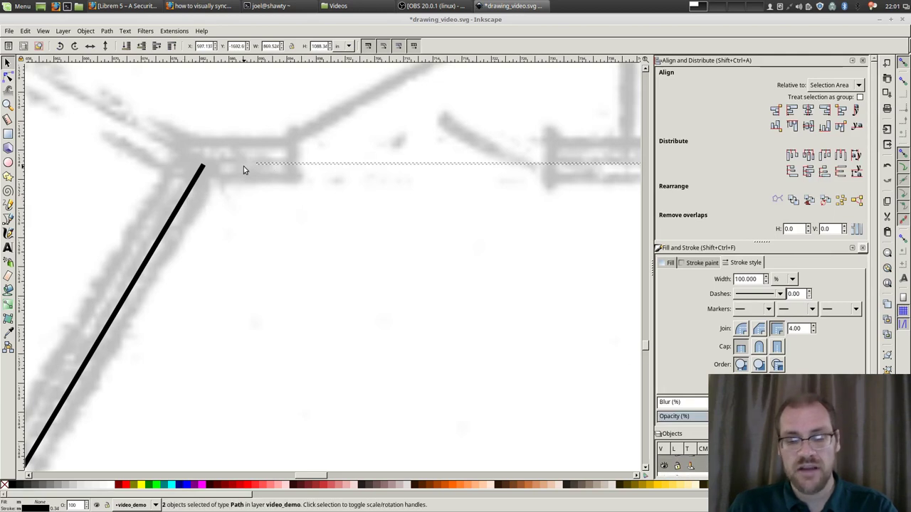
key(ctrl+k)
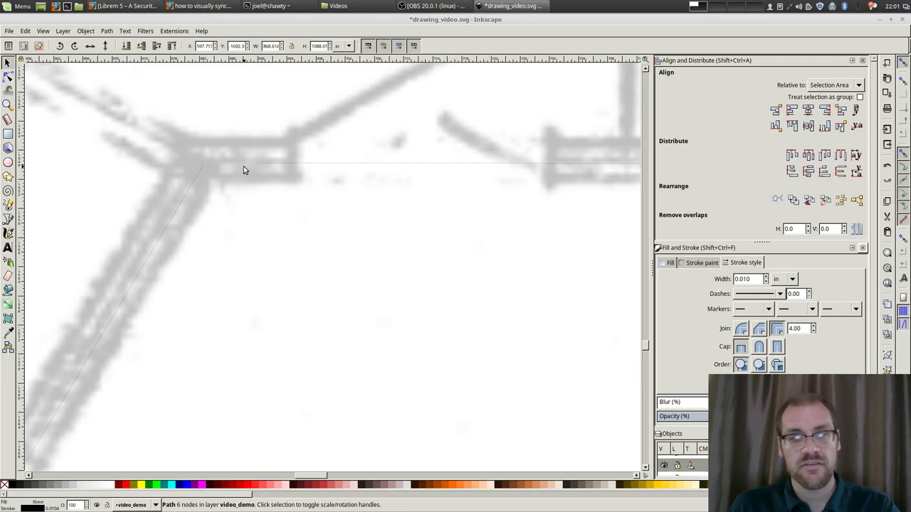
key(ctrl+z)
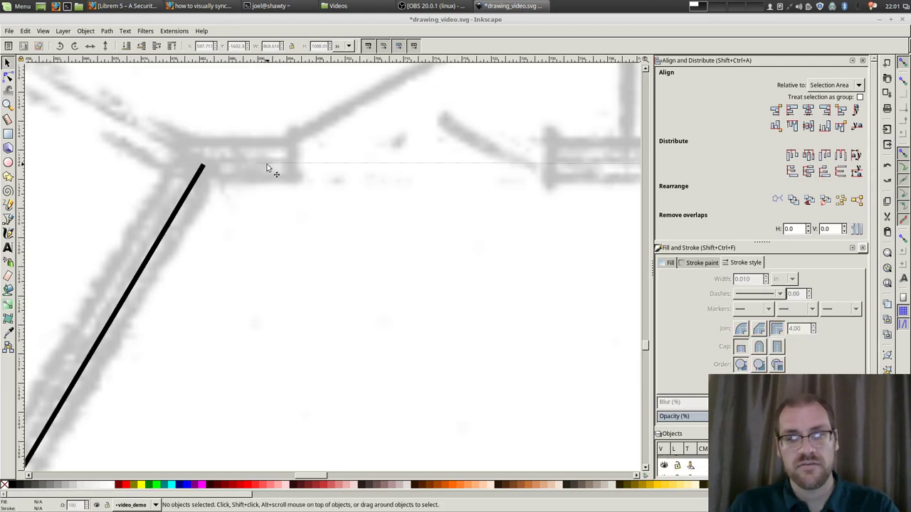
Step: Combine the horizontal line with the thick diagonal into one path and set stroke width to .67 in
click(268, 165)
shift+click(184, 200)
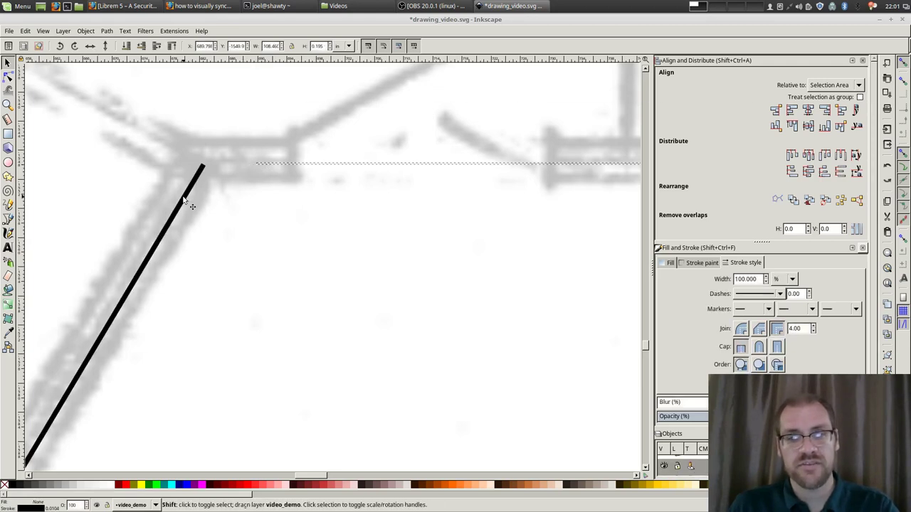
key(ctrl+k)
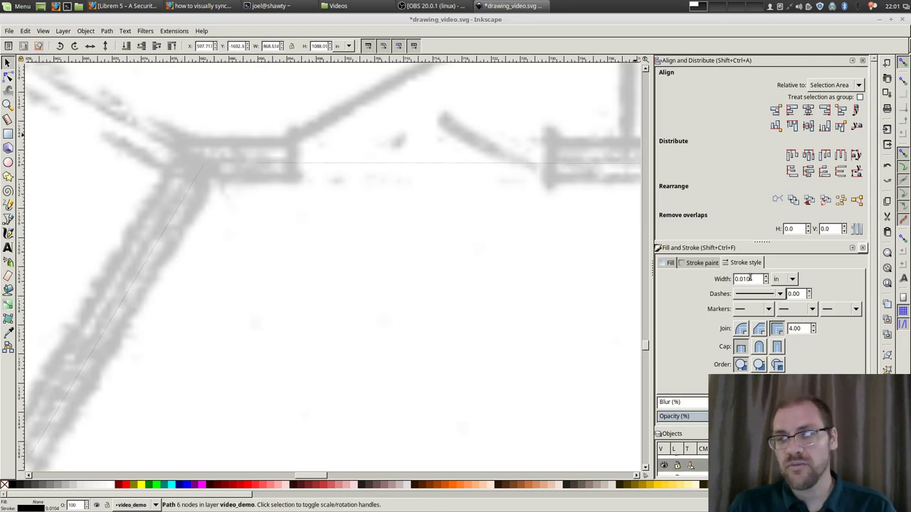
drag(748, 279, 725, 276)
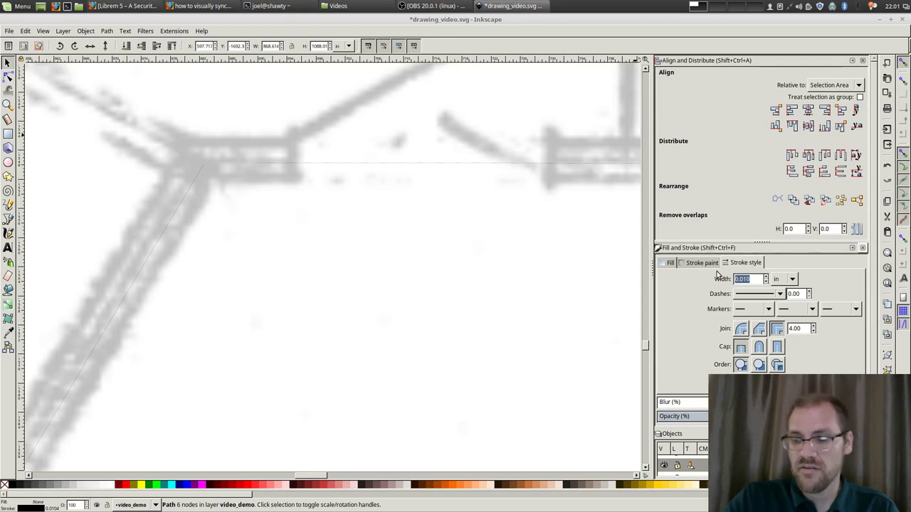
text(.67)
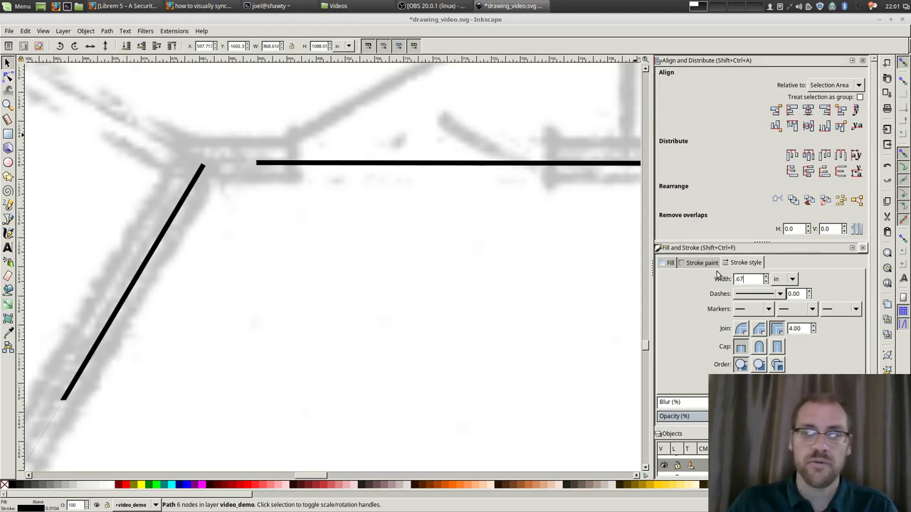
click(9, 78)
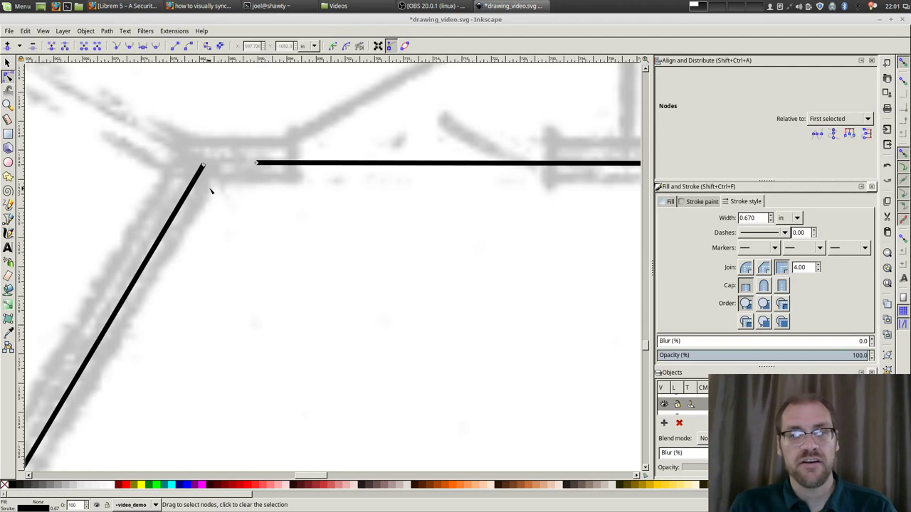
Step: Select the diagonal wall's top node and the horizontal wall's left end node, then try aligning them
click(203, 165)
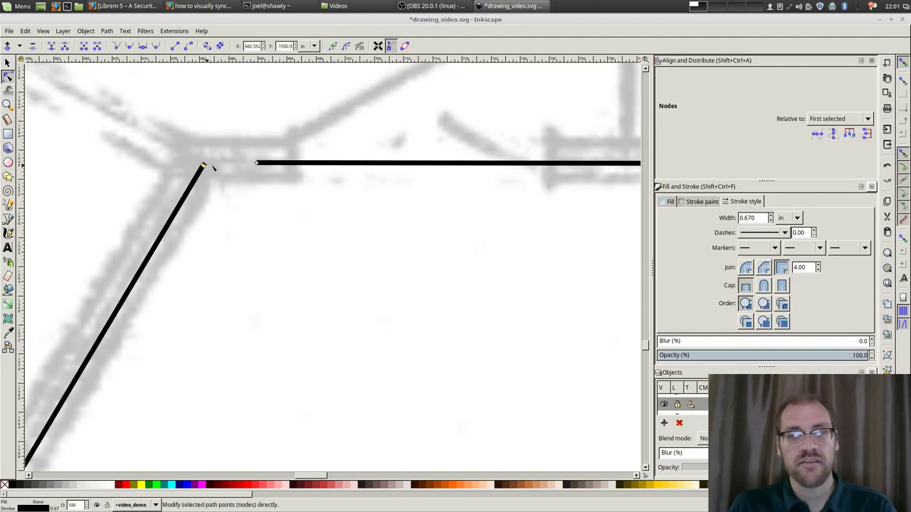
shift+click(257, 164)
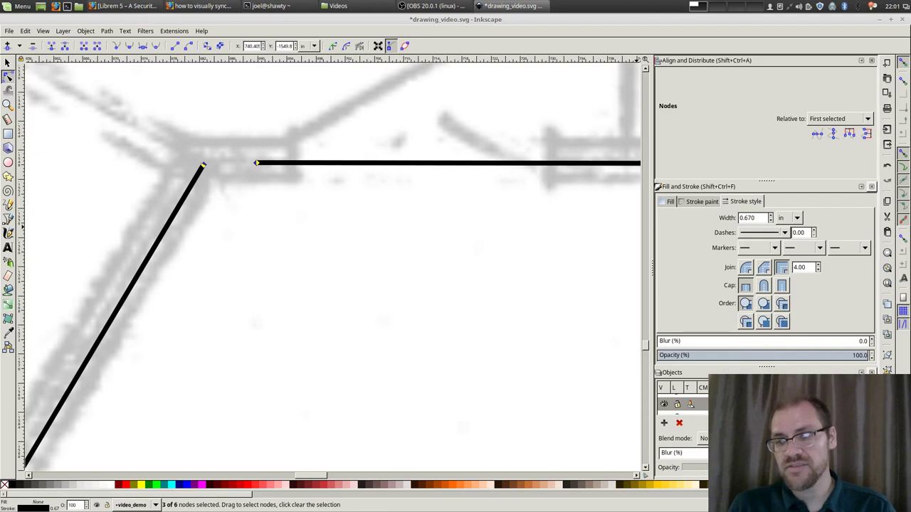
click(861, 188)
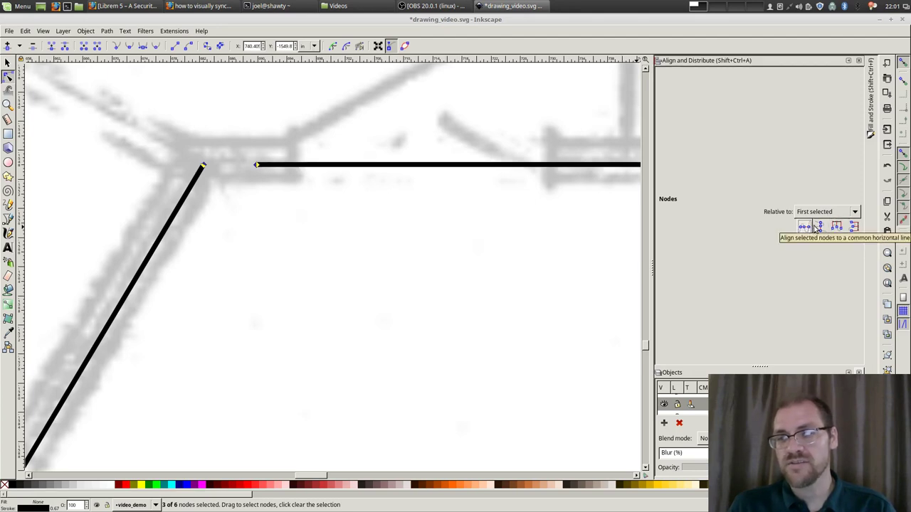
click(818, 227)
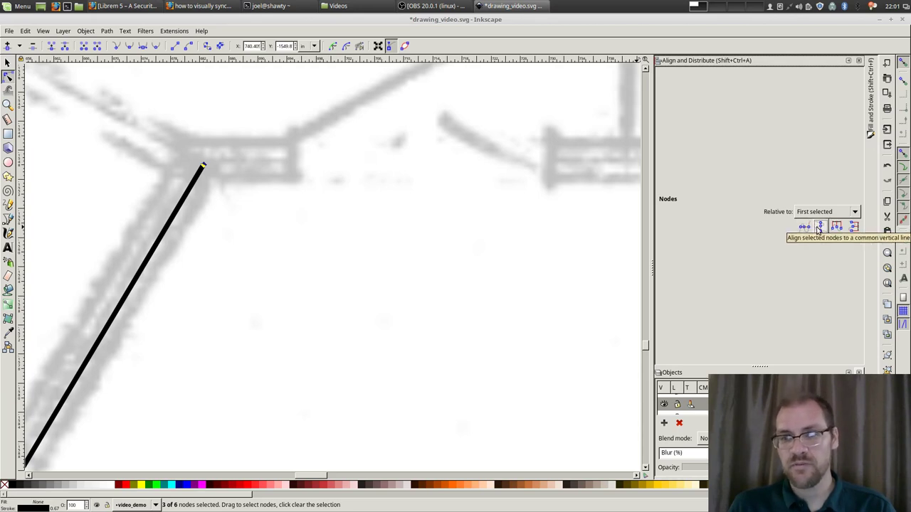
click(805, 227)
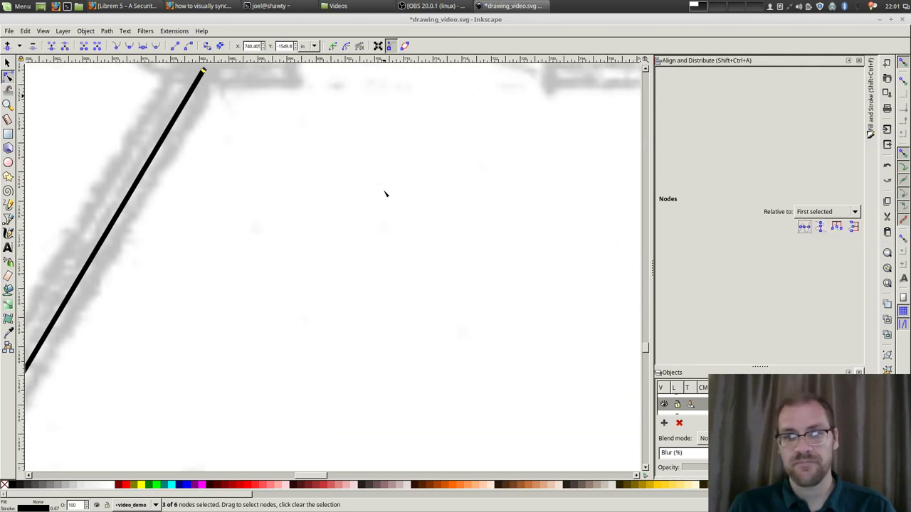
scroll(385, 193, down, 3)
scroll(385, 193, down, 2)
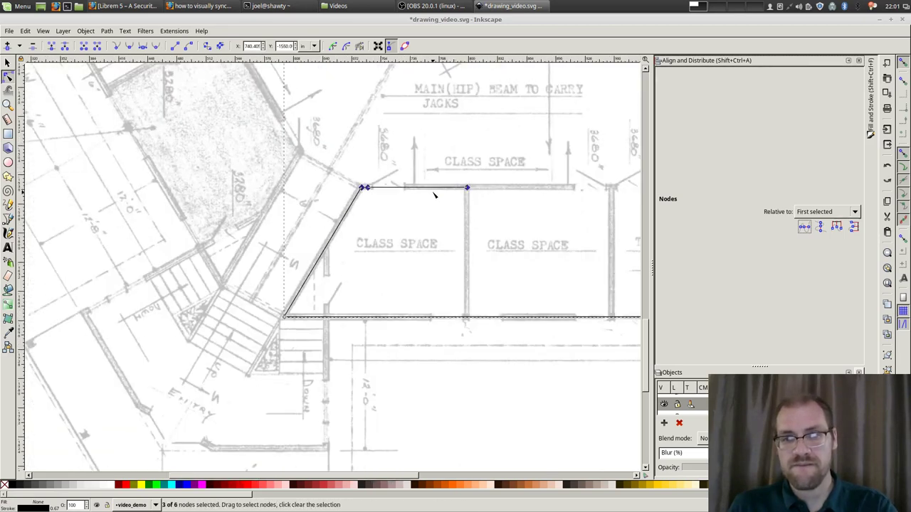
scroll(376, 213, up, 4)
scroll(368, 315, up, 2)
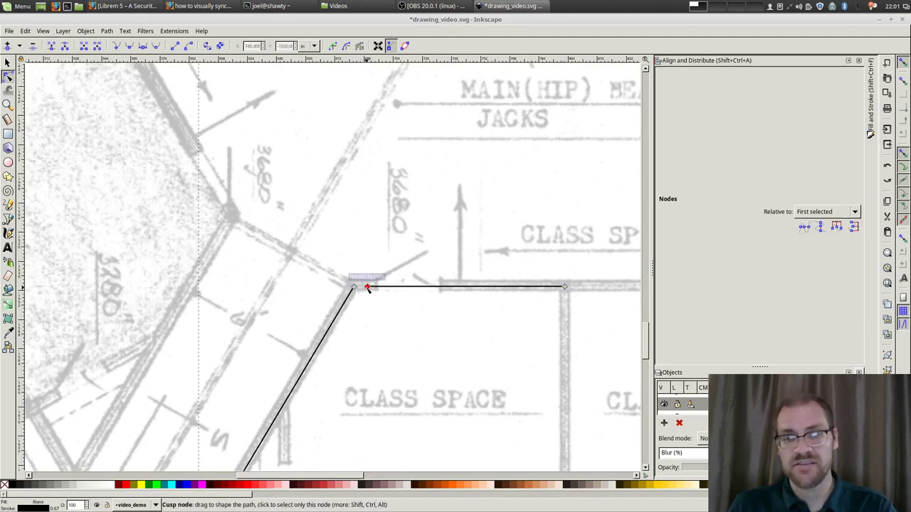
Step: Reselect both corner nodes, stack them on one spot, and join them into one node
click(365, 287)
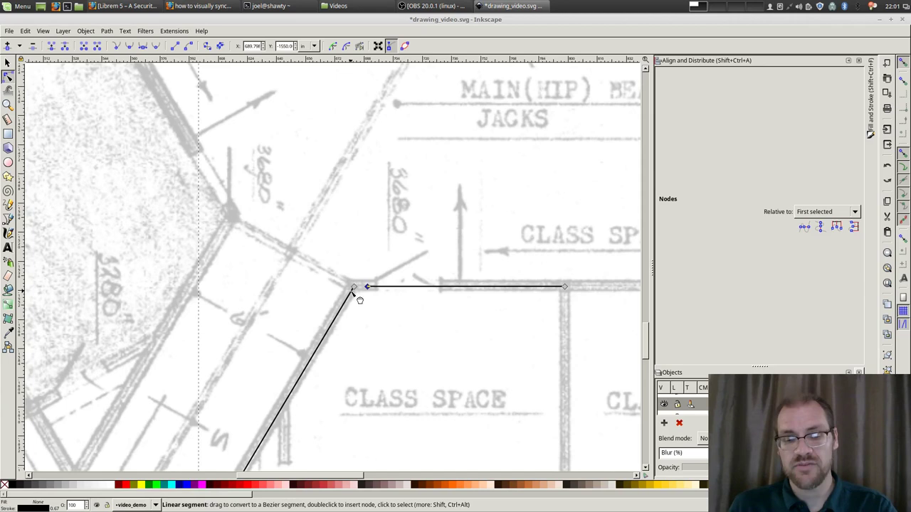
shift+click(353, 288)
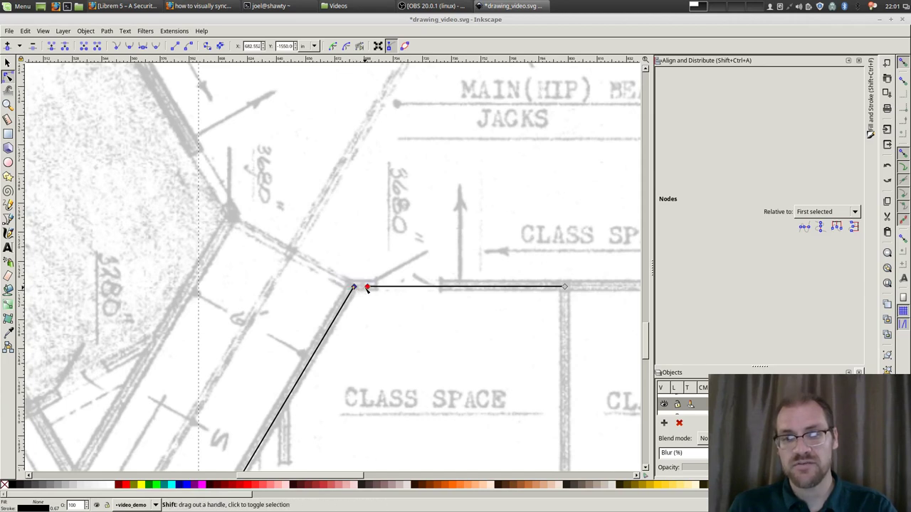
click(820, 226)
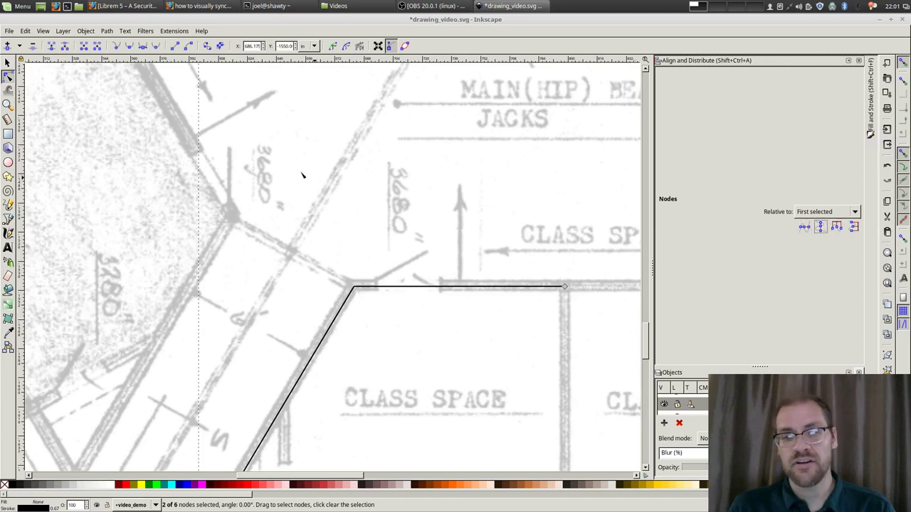
click(53, 44)
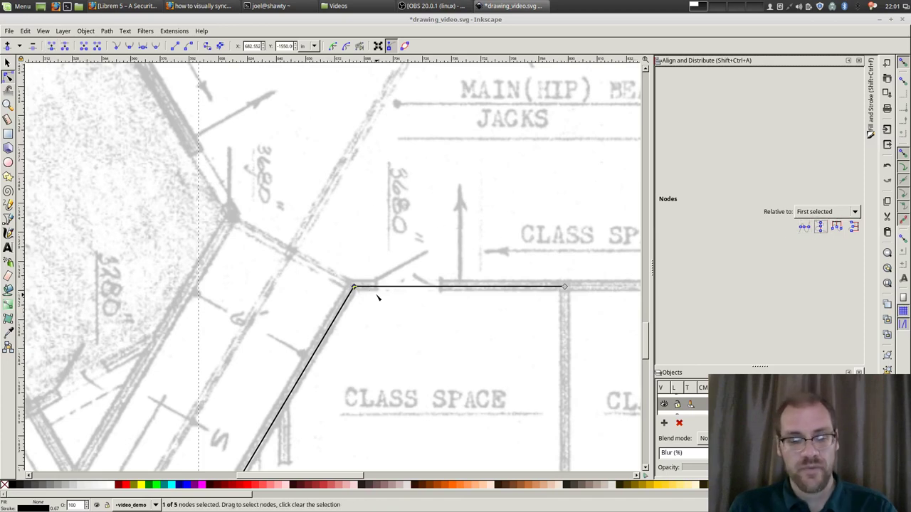
scroll(370, 308, up, 4)
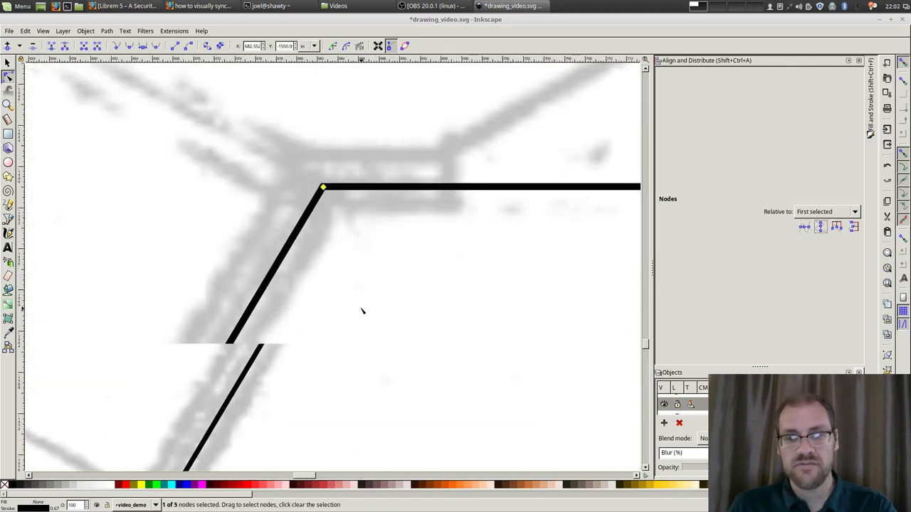
scroll(333, 235, down, 5)
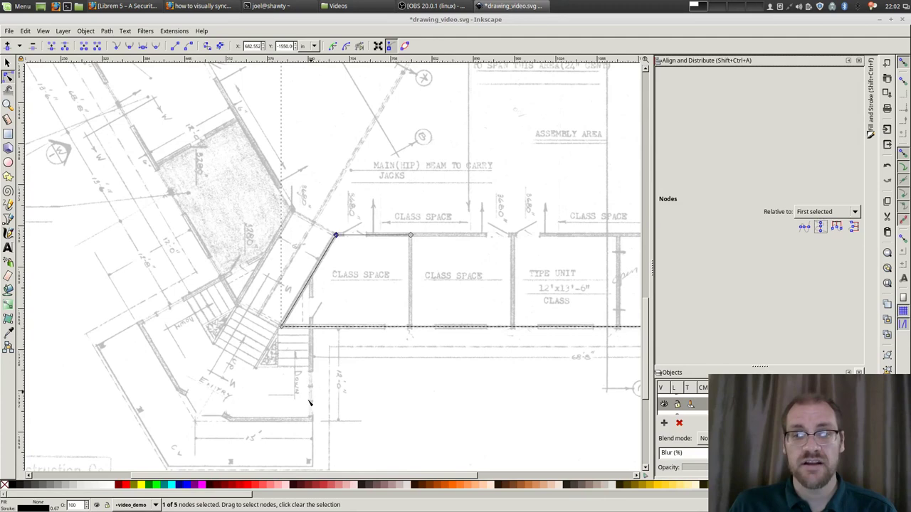
drag(296, 475, 349, 470)
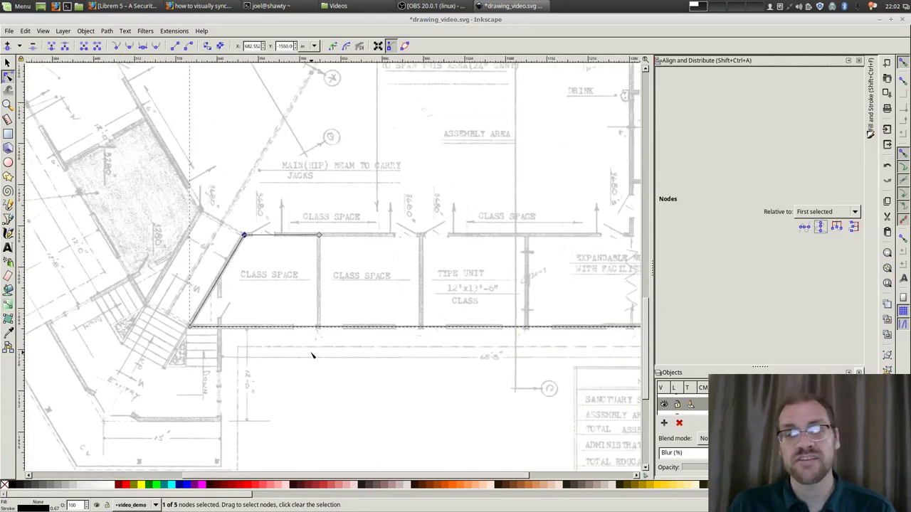
mouse_move(648, 348)
mouse_down()
mouse_move(647, 249)
mouse_move(646, 350)
mouse_move(646, 332)
mouse_up()
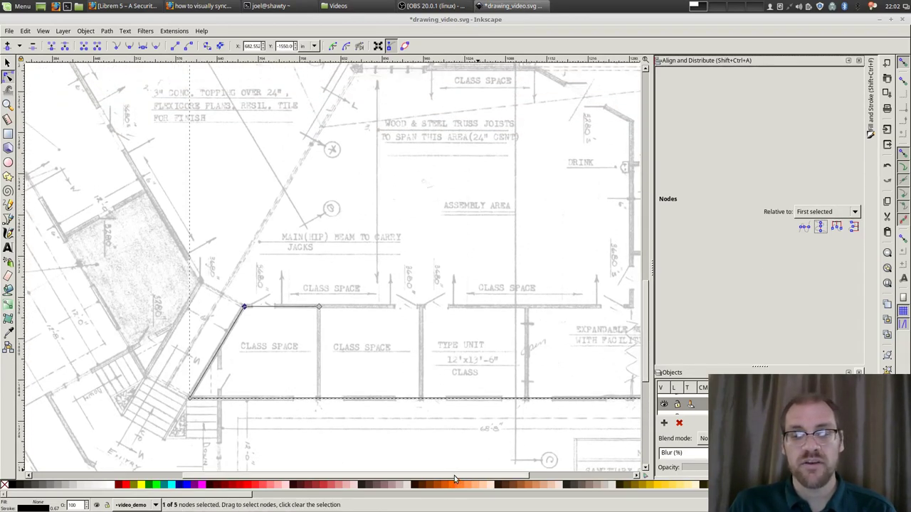
drag(456, 476, 528, 474)
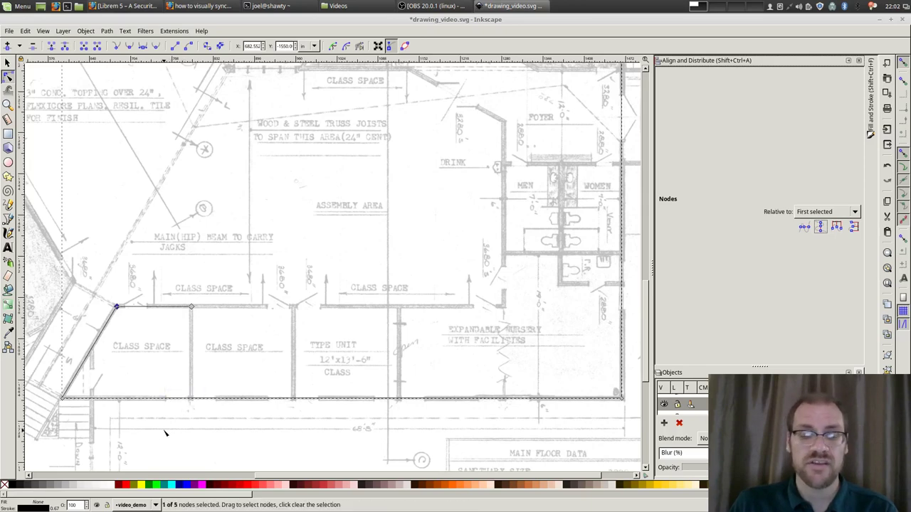
Step: Add two new nodes at separate points along the bottom wall line
scroll(158, 431, up, 4)
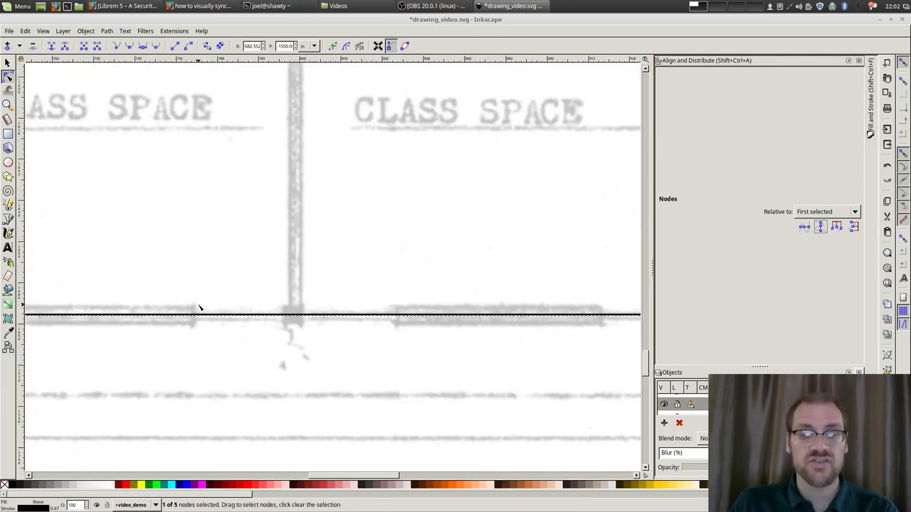
scroll(200, 308, up, 2)
scroll(200, 313, up, 1)
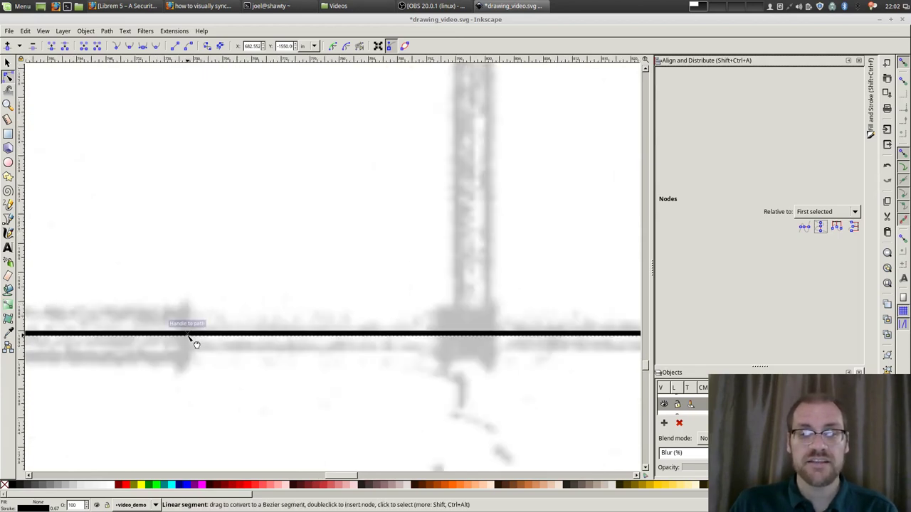
double_click(188, 336)
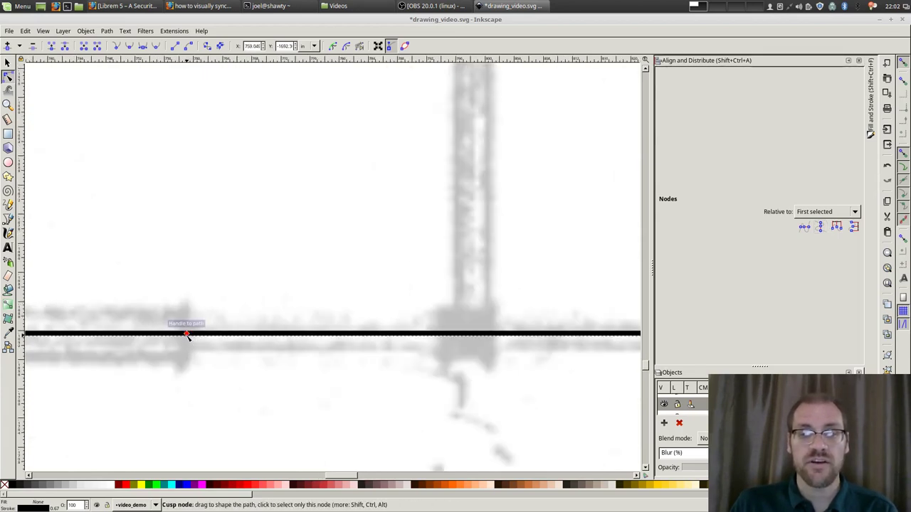
double_click(439, 334)
Step: Add another node near the interior wall junction and start selecting the new wall nodes
scroll(429, 385, up, 1)
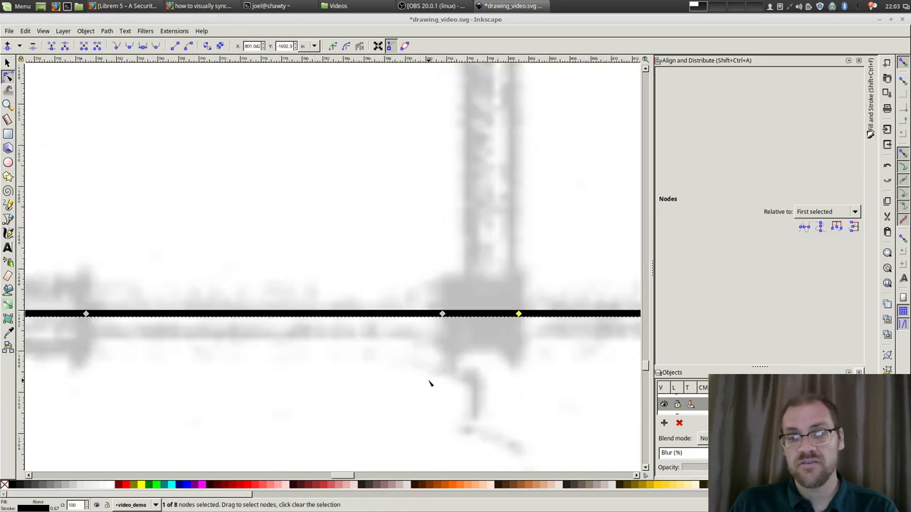
scroll(431, 383, down, 3)
scroll(455, 417, right, 4)
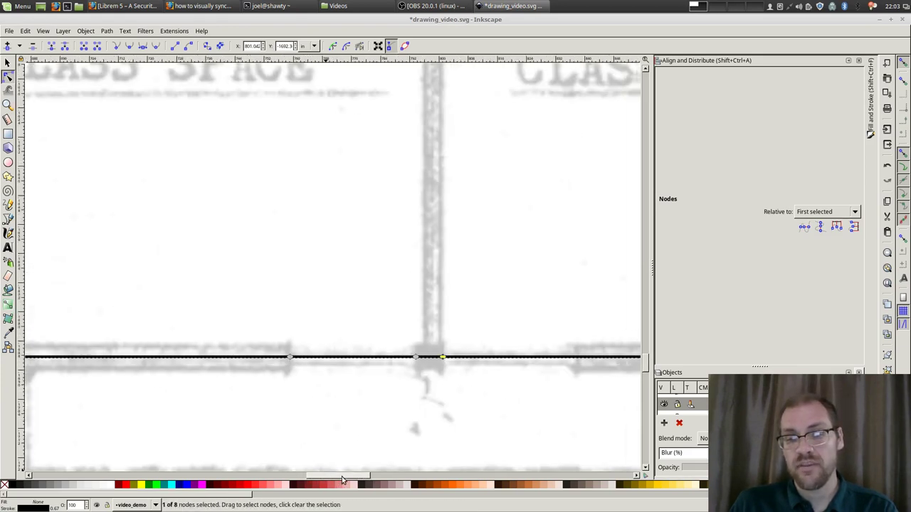
scroll(455, 382, up, 3)
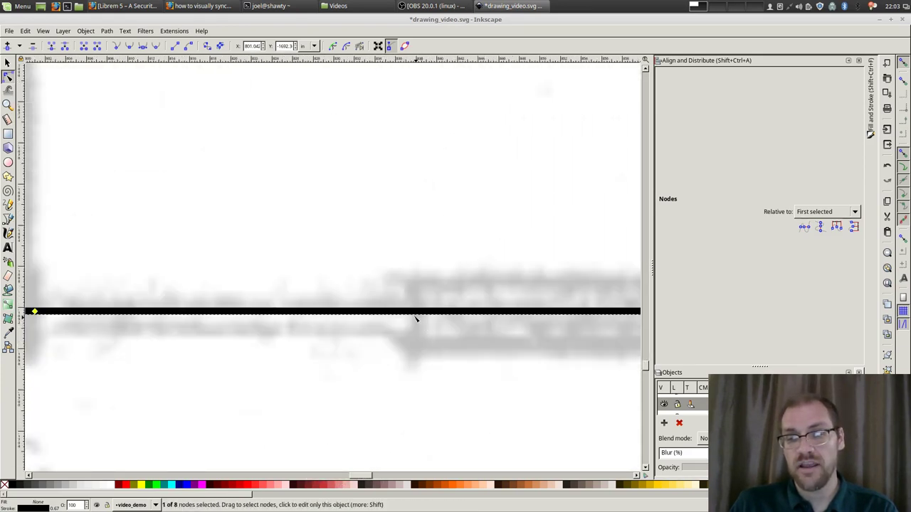
double_click(410, 311)
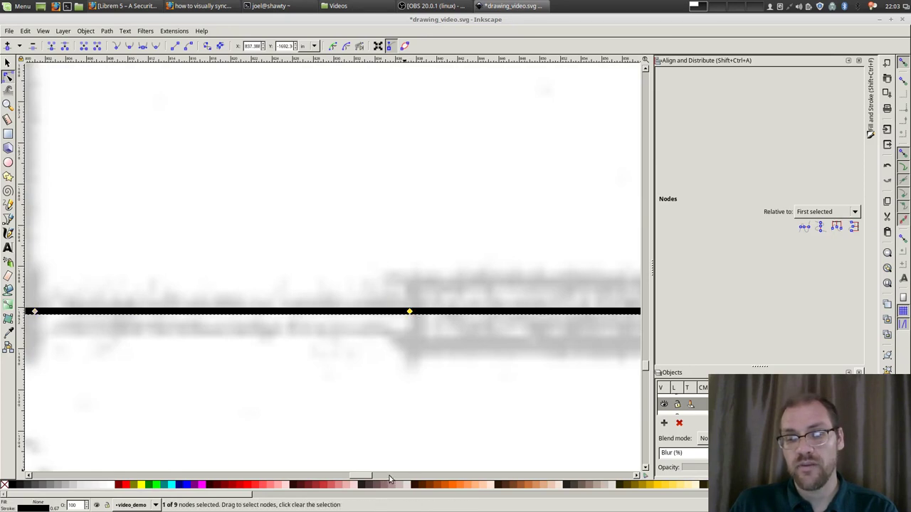
drag(370, 476, 353, 476)
scroll(335, 372, down, 2)
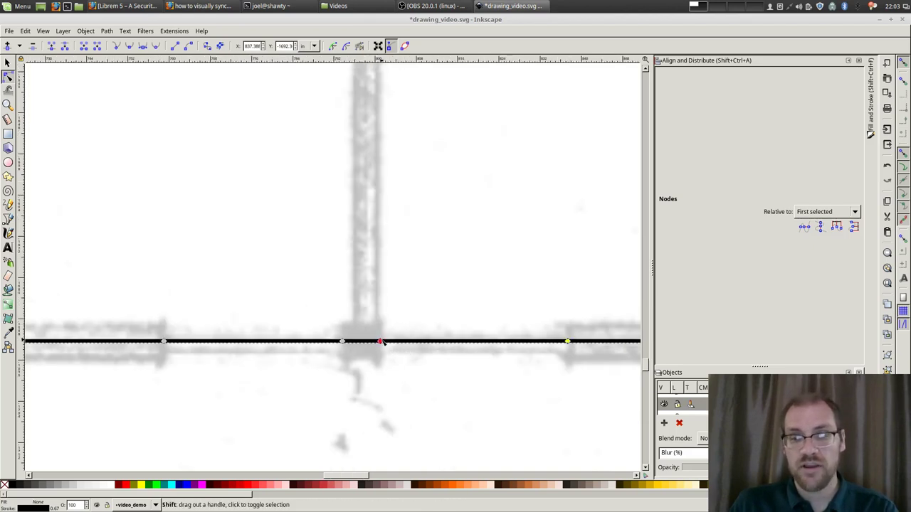
shift+click(380, 341)
Step: Select the four marked wall nodes and break the path at them
shift+click(343, 341)
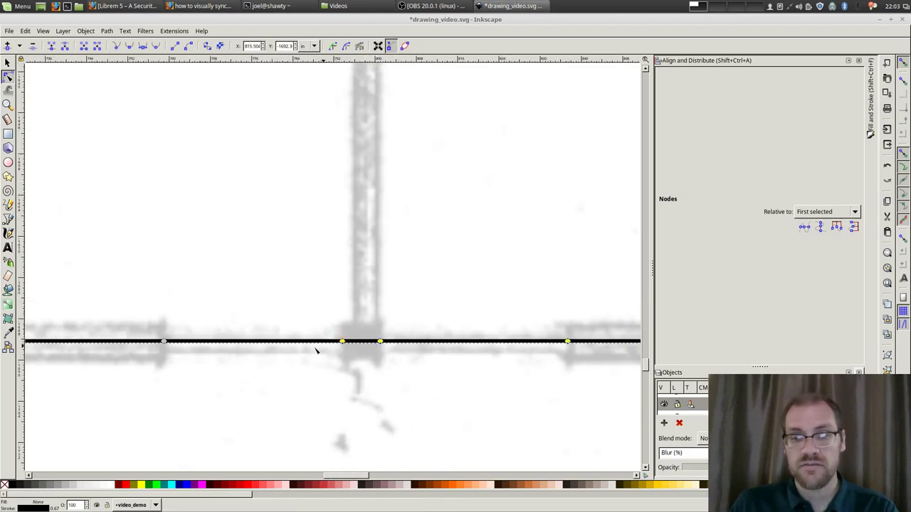
shift+click(165, 342)
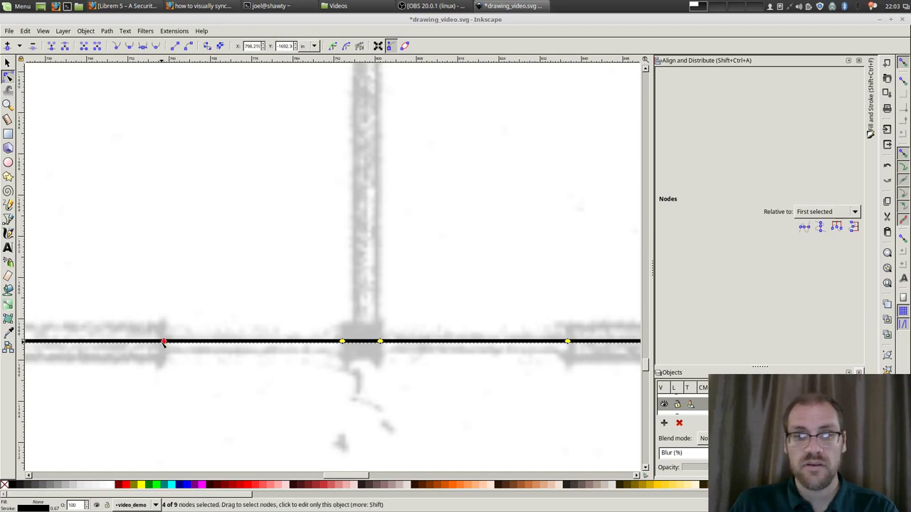
click(64, 45)
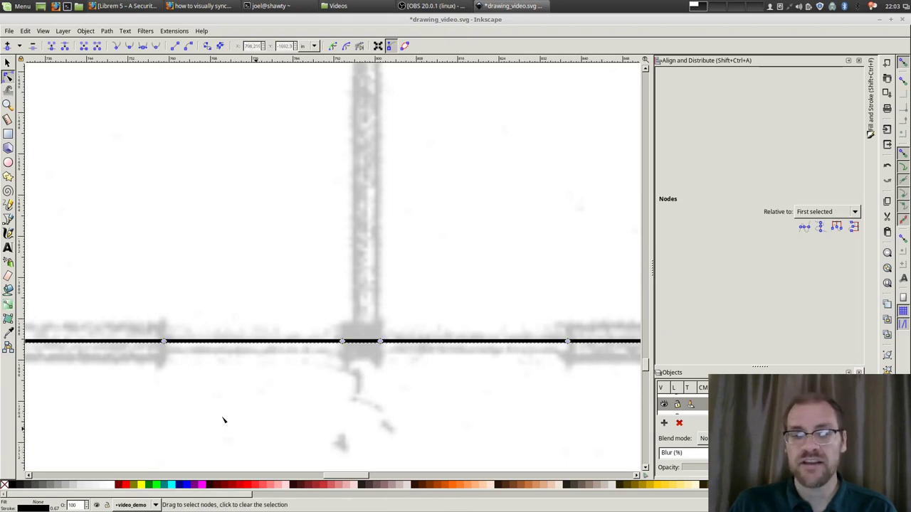
Step: Test-drag the leftmost split node off the line, then undo to keep it straight
click(165, 342)
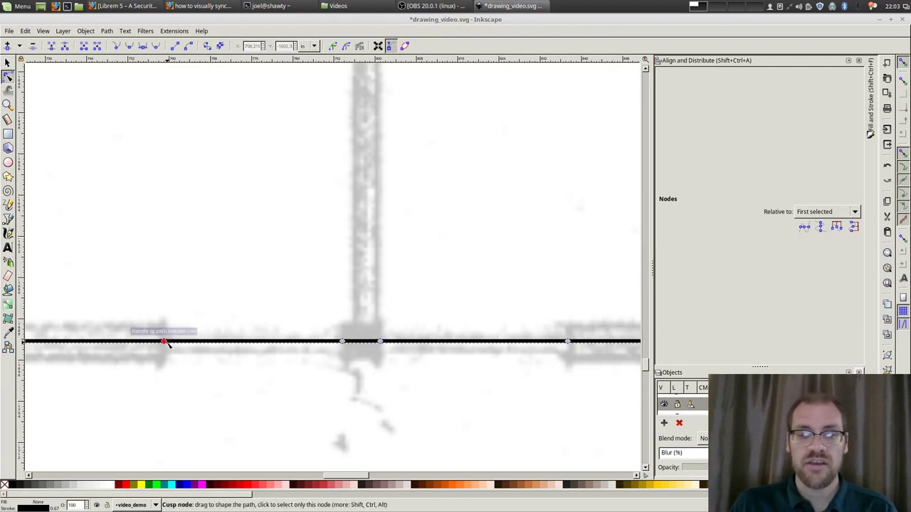
drag(167, 345, 266, 276)
key(ctrl+z)
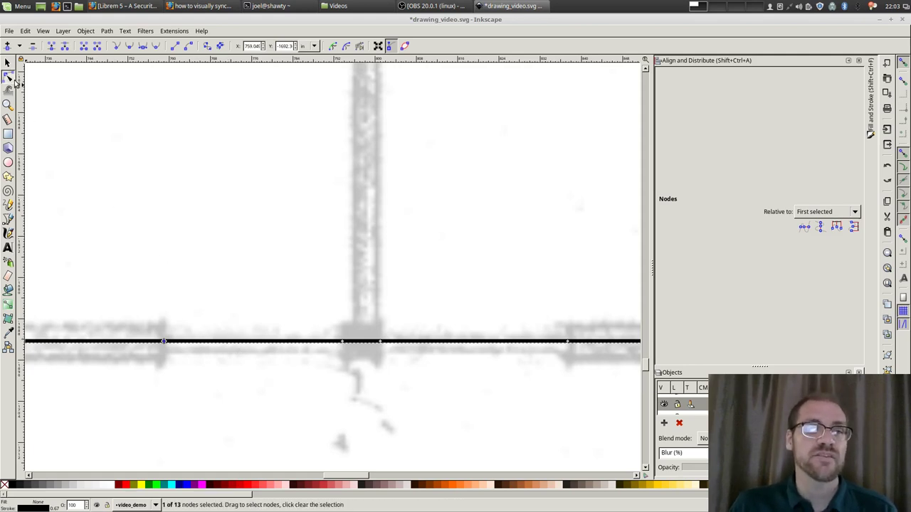
Step: Break the split wall path apart into separate paths with Path > Break Apart
click(7, 63)
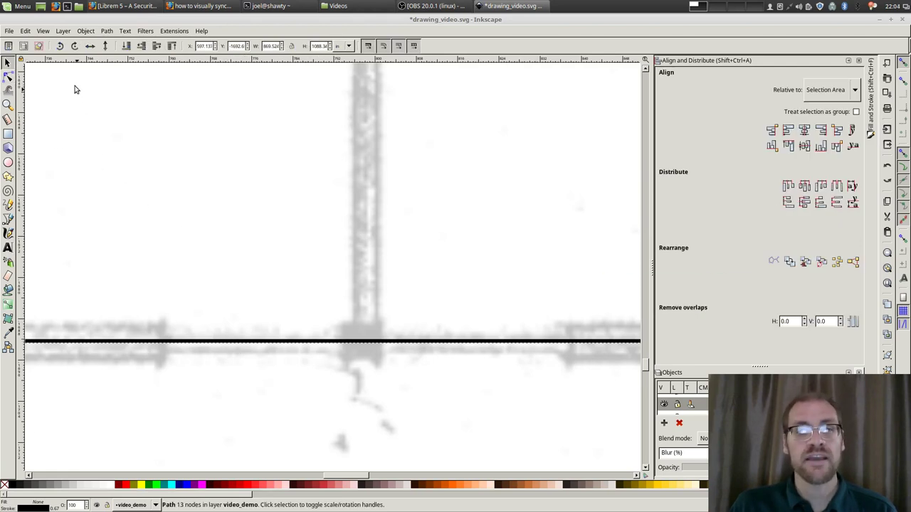
click(82, 32)
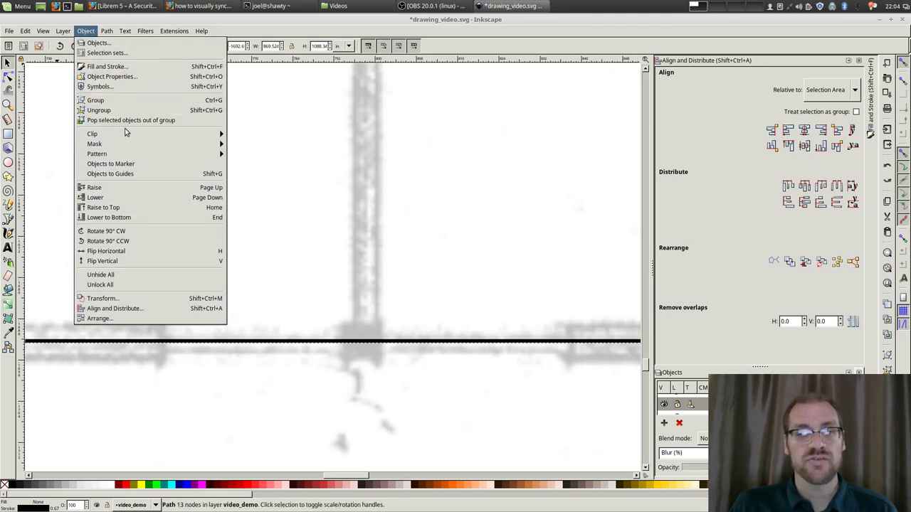
mouse_move(109, 32)
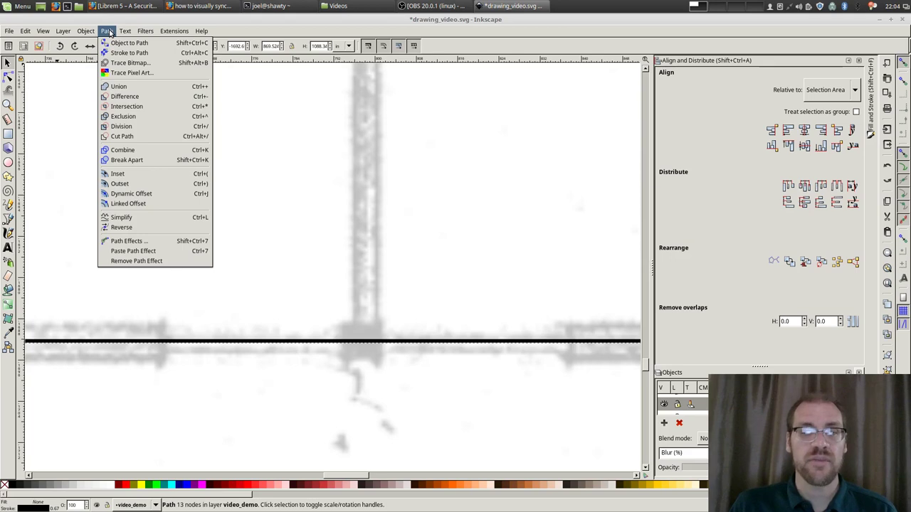
click(125, 161)
Step: Click each of the five wall pieces in turn to check they are separate
click(240, 416)
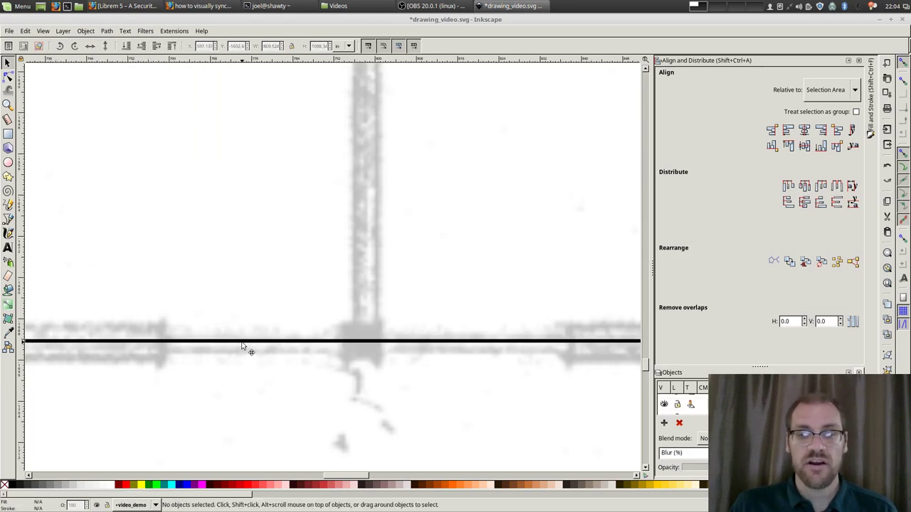
click(242, 347)
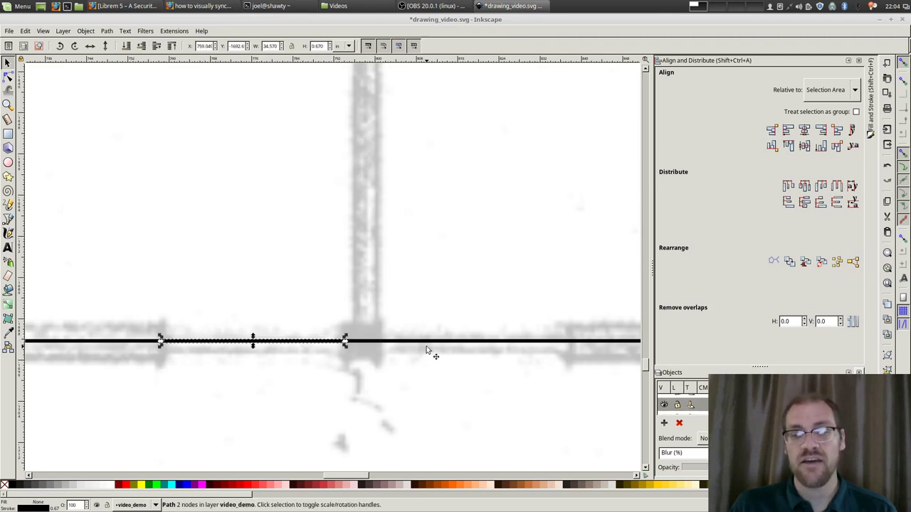
click(370, 344)
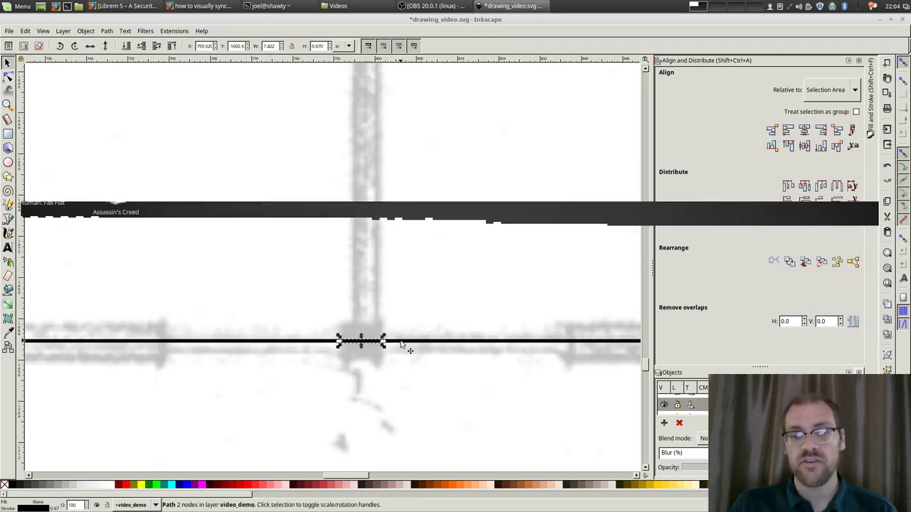
click(403, 347)
click(589, 347)
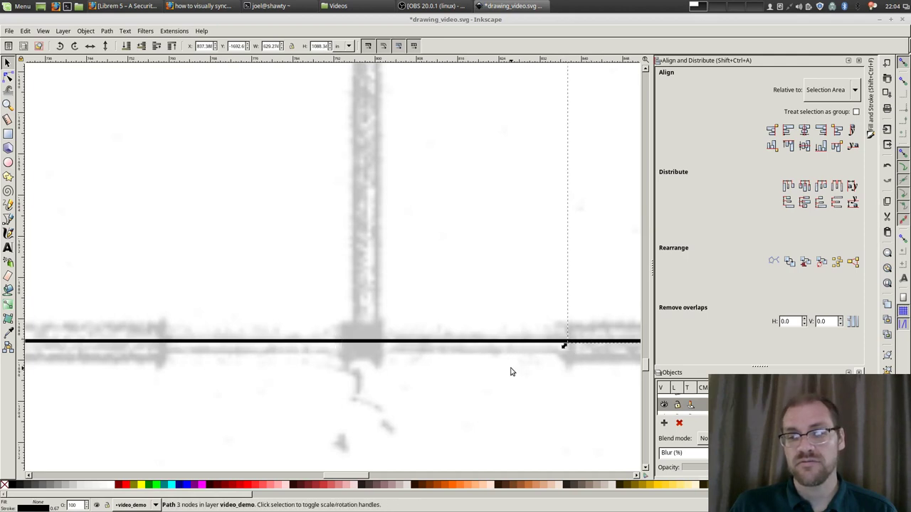
click(510, 347)
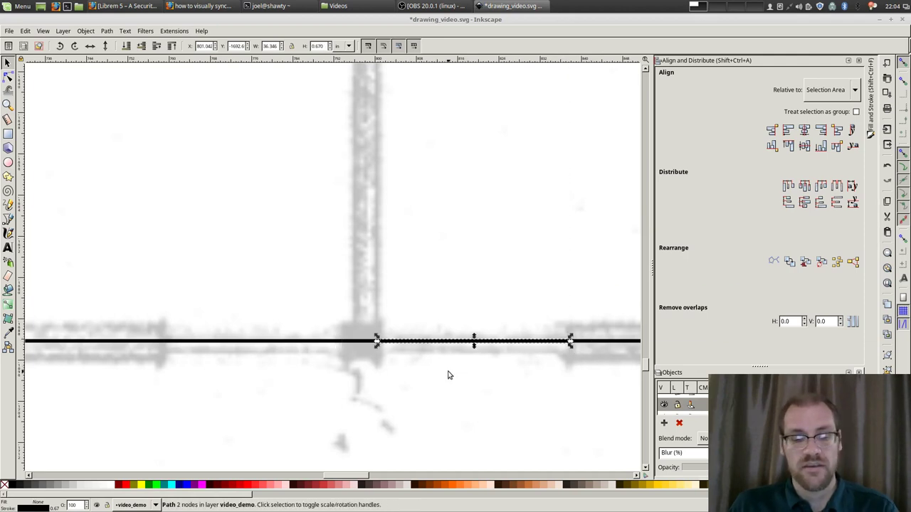
ctrl+scroll(447, 374, down, 2)
Step: Combine the wall pieces on either side of the junction into one path with Ctrl+K
scroll(447, 374, up, 1)
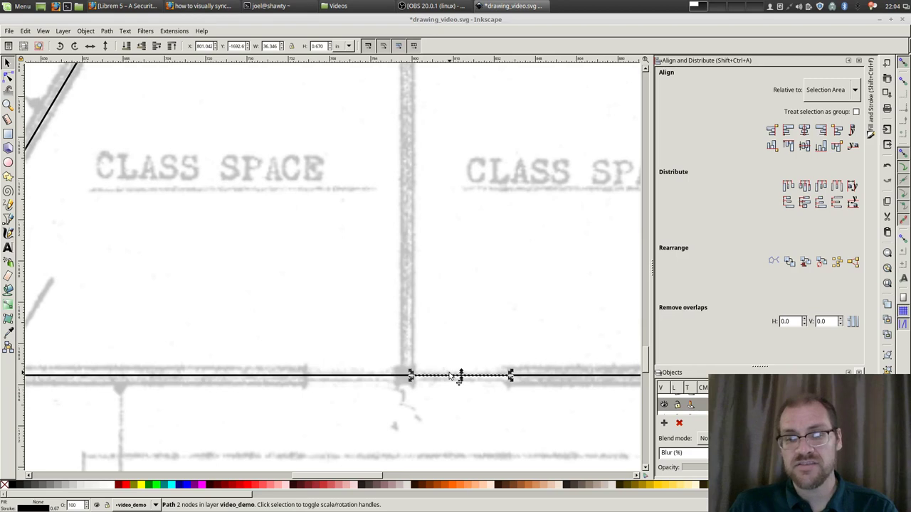
click(372, 375)
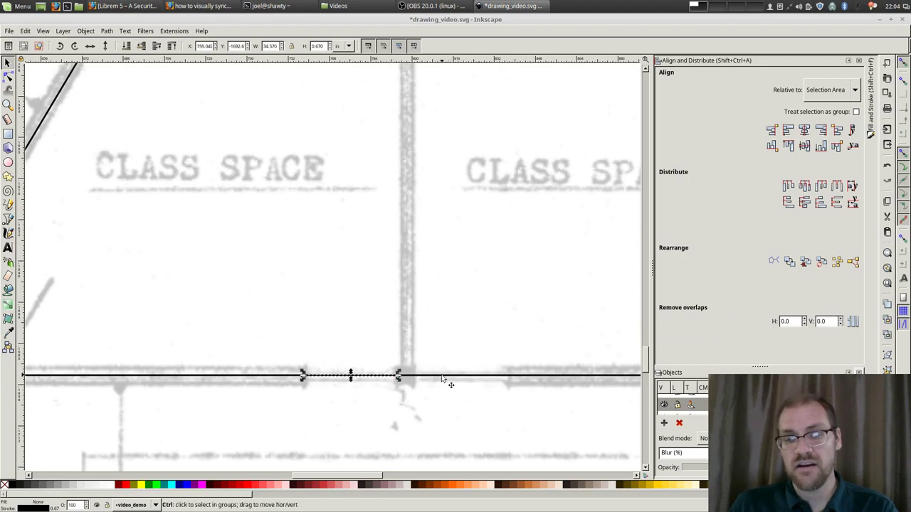
click(442, 377)
shift+click(375, 381)
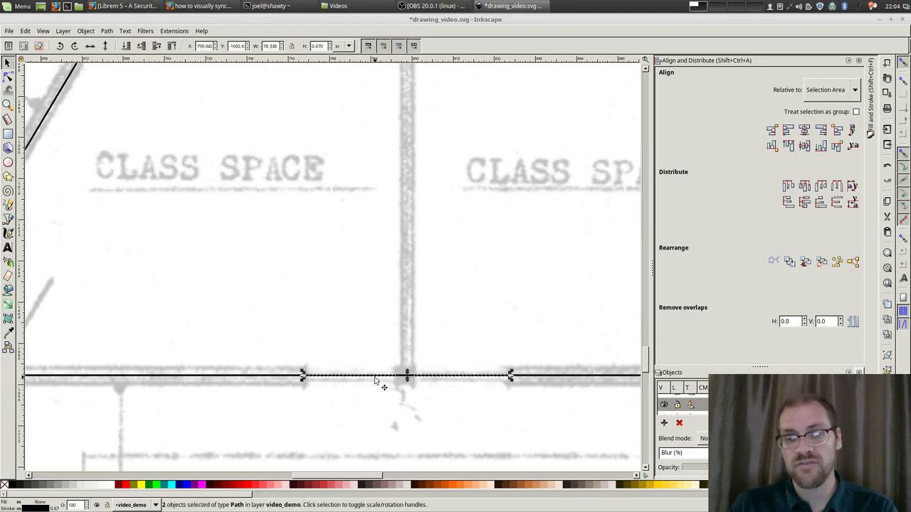
key(ctrl+k)
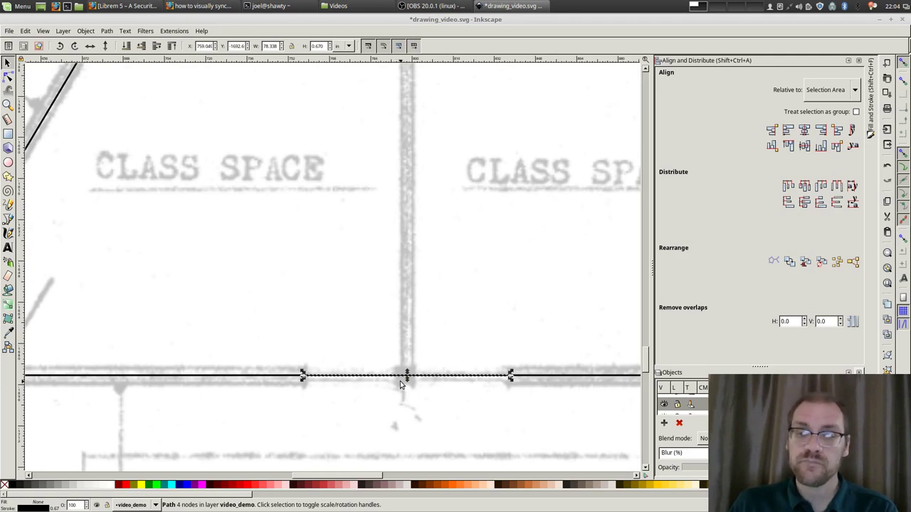
Step: Combine the vertical-wall path, room outline and another wall piece into one path, then zoom out
click(254, 380)
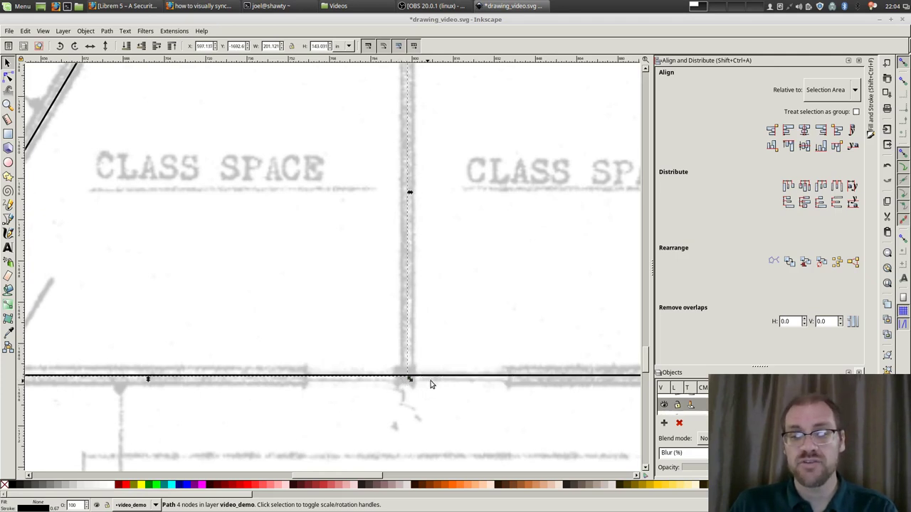
click(412, 378)
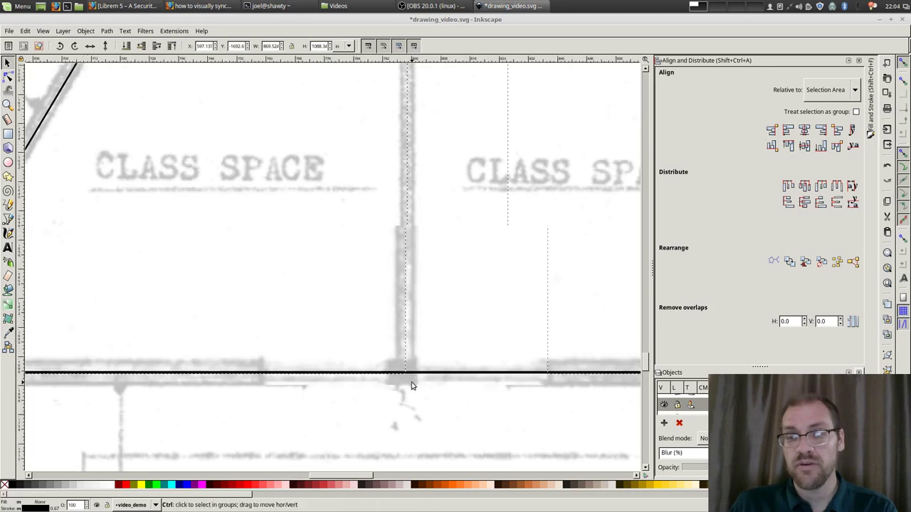
scroll(402, 373, up, 3)
shift+click(394, 356)
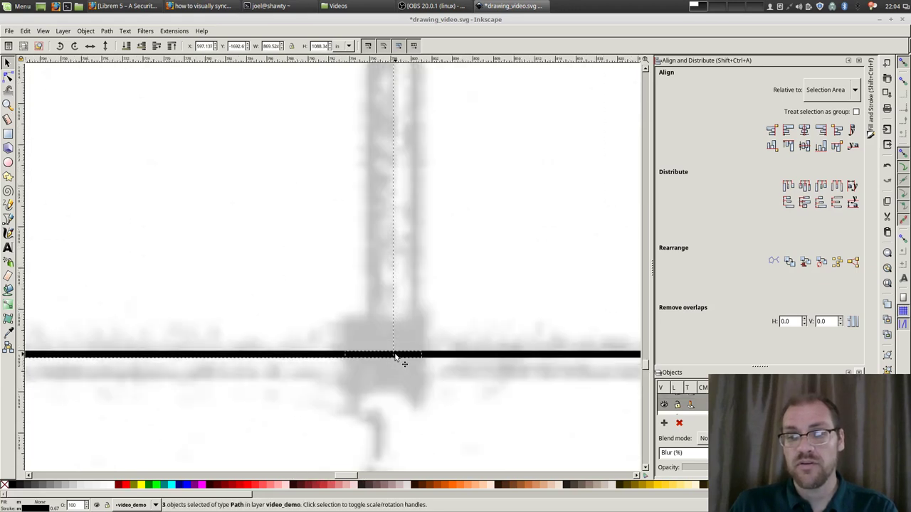
key(ctrl+k)
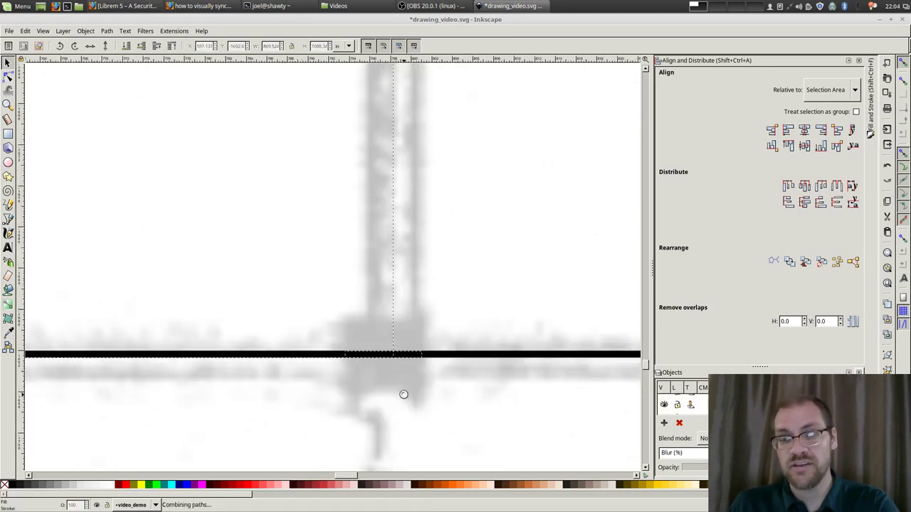
scroll(403, 396, down, 3)
key(Escape)
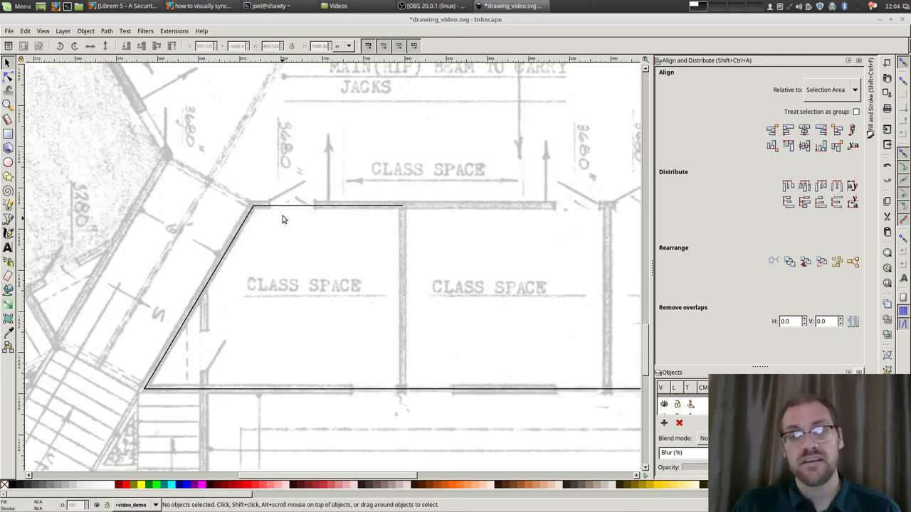
Step: Add a node on the top wall of the outline and insert extra nodes between two top-wall nodes
ctrl+scroll(279, 214, up, 4)
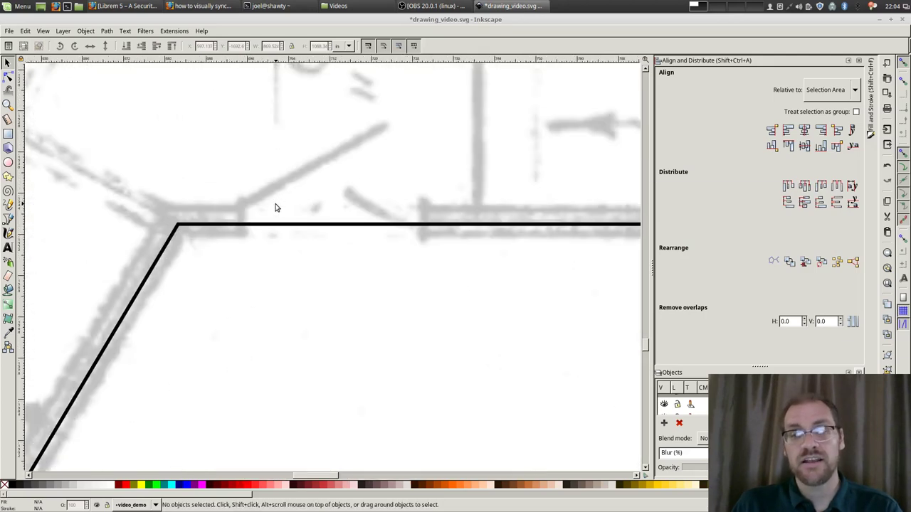
ctrl+scroll(260, 227, up, 2)
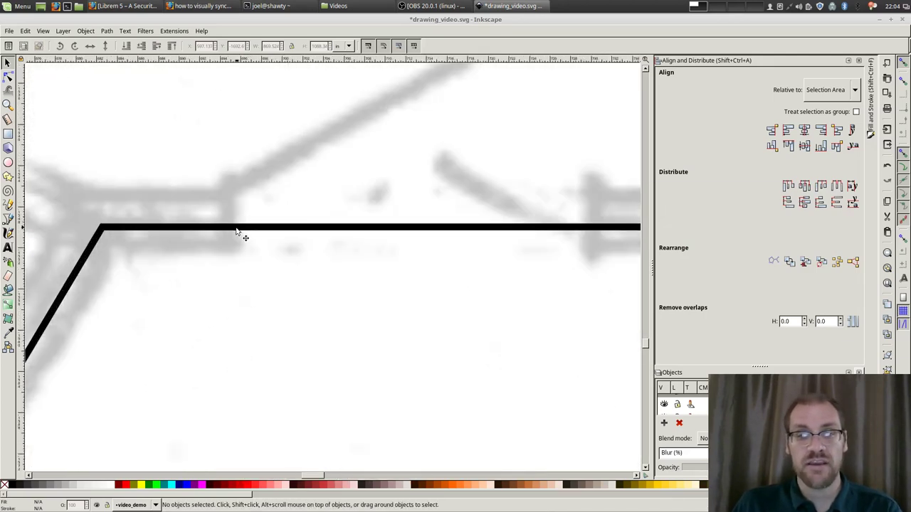
key(n)
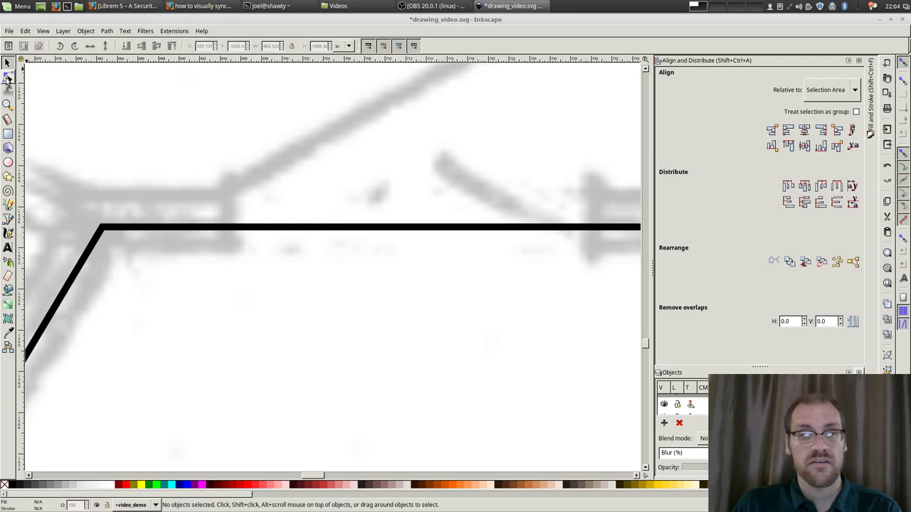
click(235, 229)
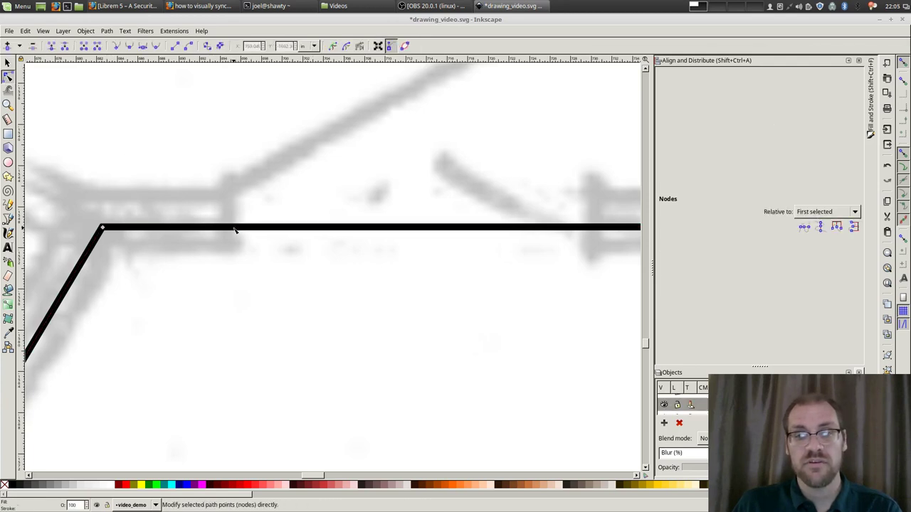
double_click(585, 227)
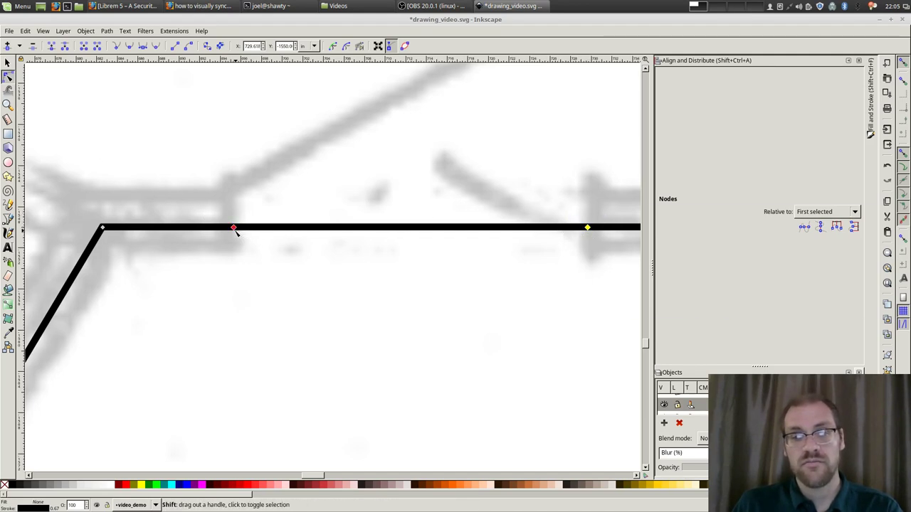
shift+click(233, 228)
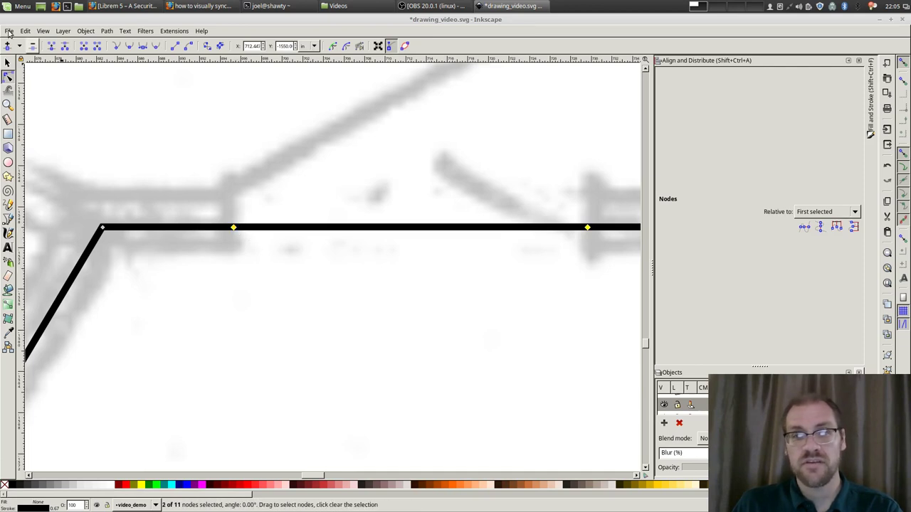
click(63, 51)
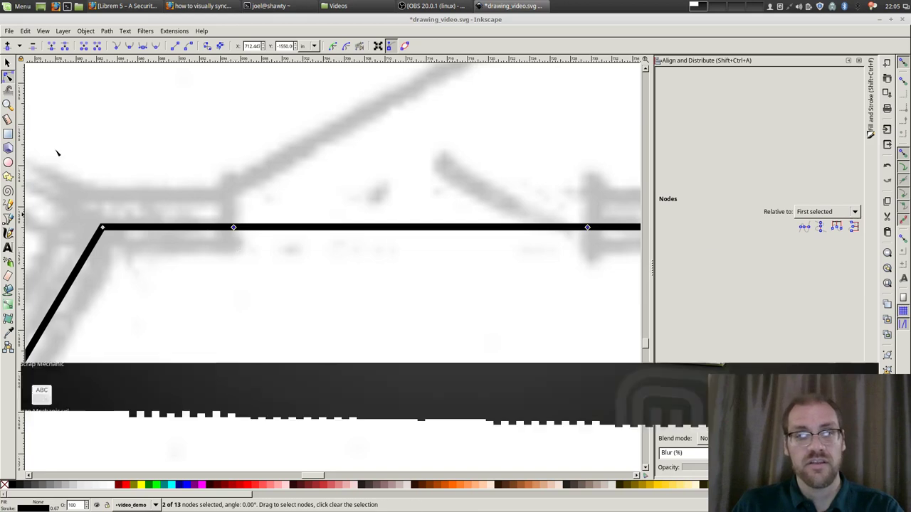
click(7, 63)
click(105, 32)
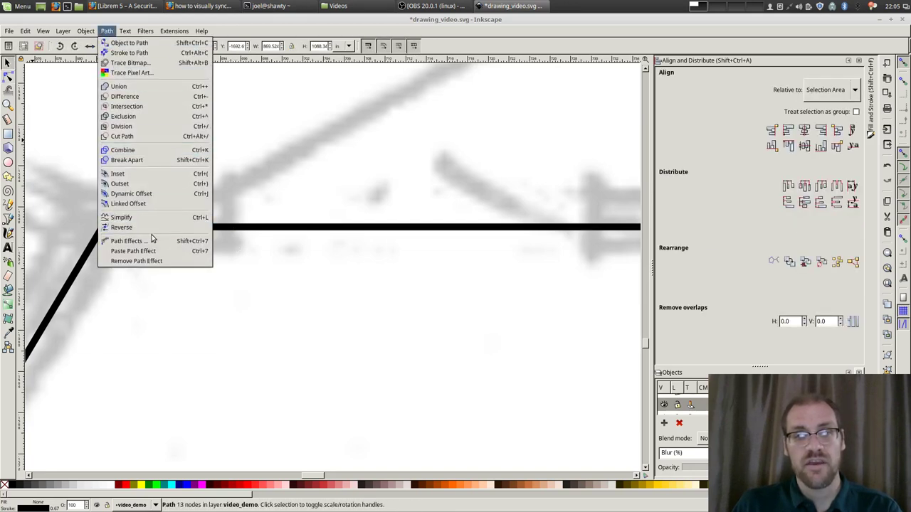
Step: Break the outline path into separate pieces and select the horizontal wall line
click(127, 160)
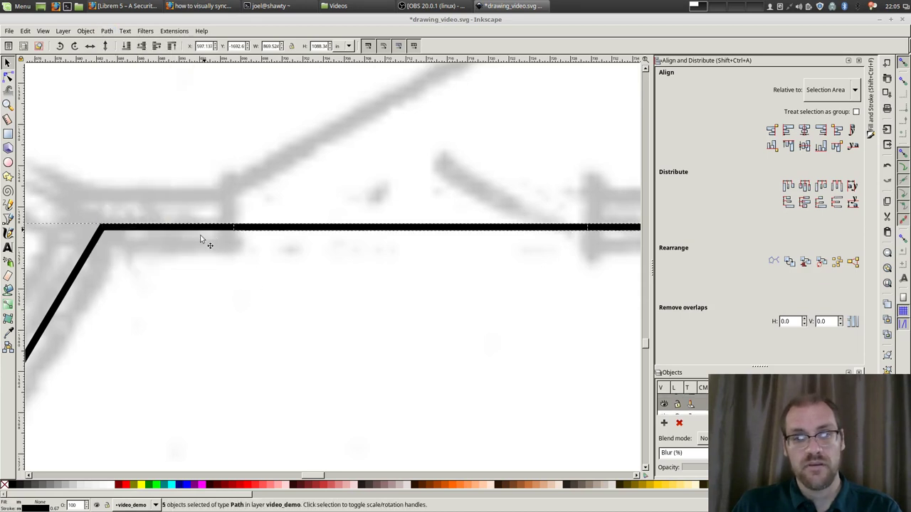
ctrl+scroll(195, 260, down, 3)
ctrl+scroll(195, 261, down, 1)
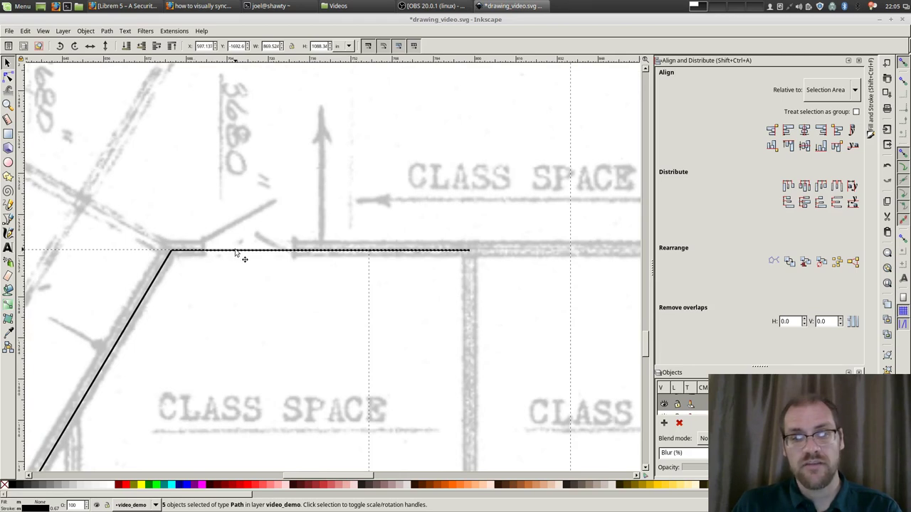
click(422, 230)
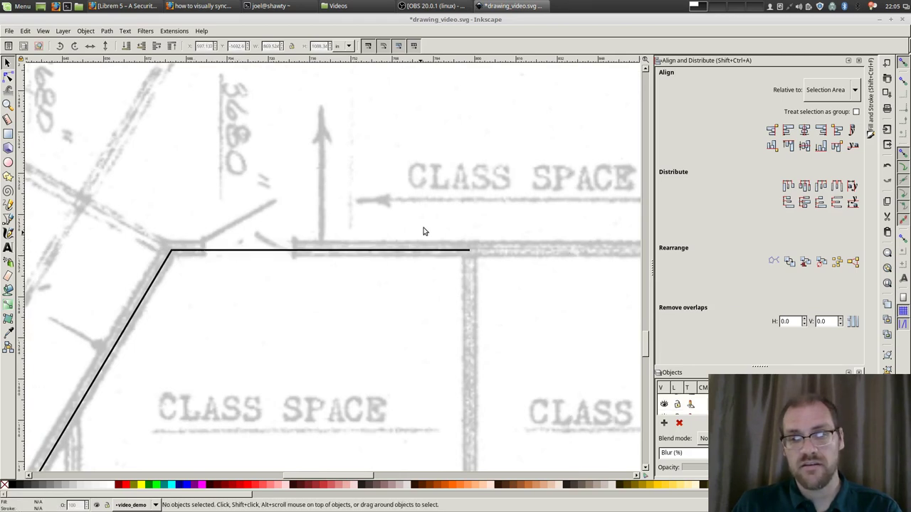
click(270, 254)
ctrl+scroll(239, 249, up, 3)
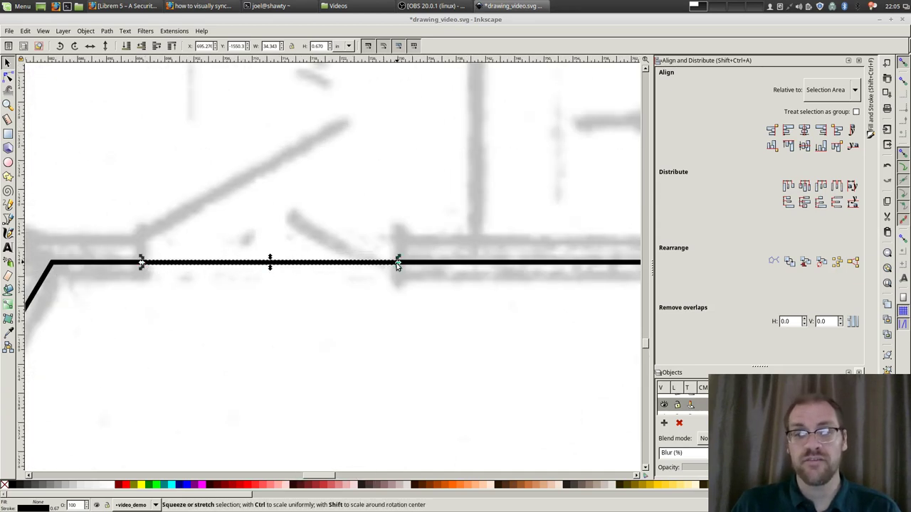
drag(398, 263, 391, 244)
key(ctrl+z)
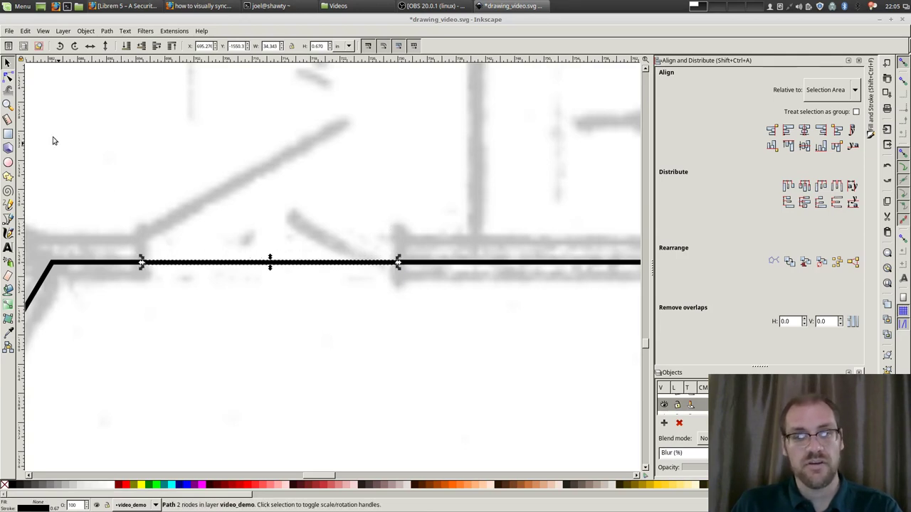
Step: Drag the wall line's end node up and left to form a diagonal swung-door line
click(8, 78)
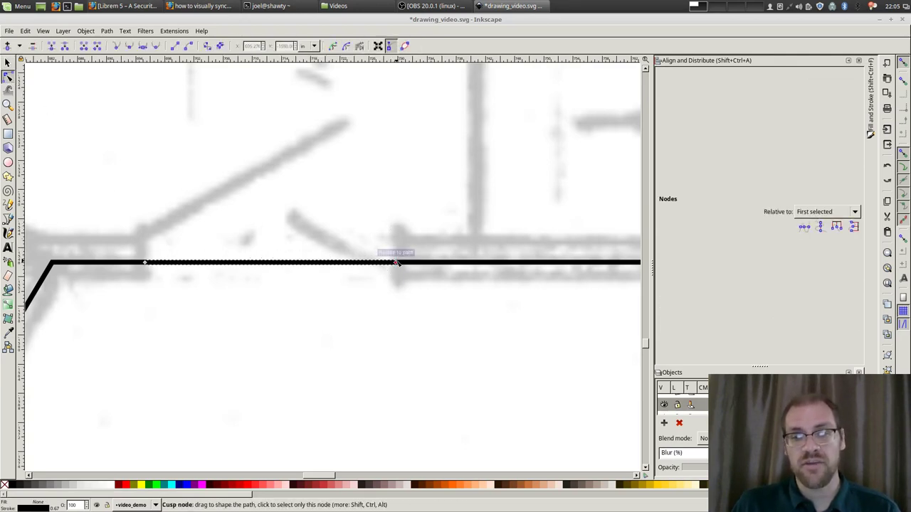
drag(396, 263, 366, 137)
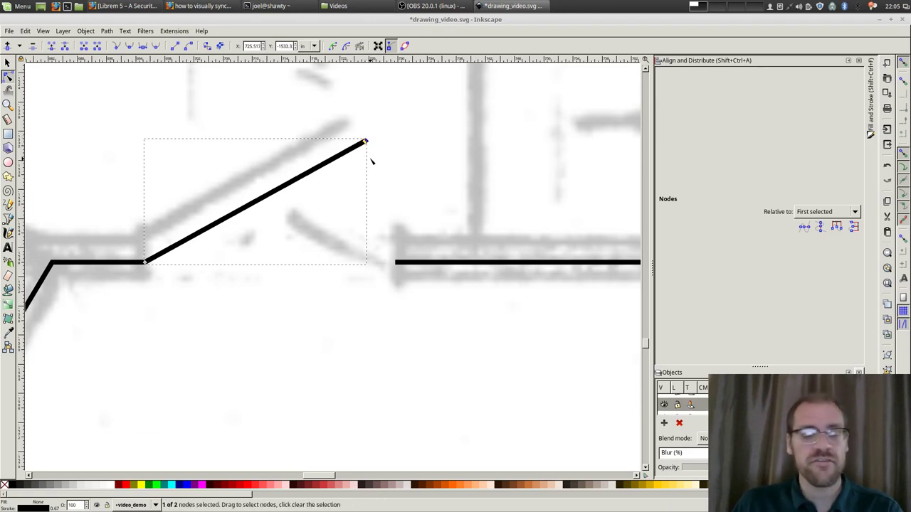
ctrl+scroll(371, 161, down, 2)
ctrl+scroll(371, 160, down, 4)
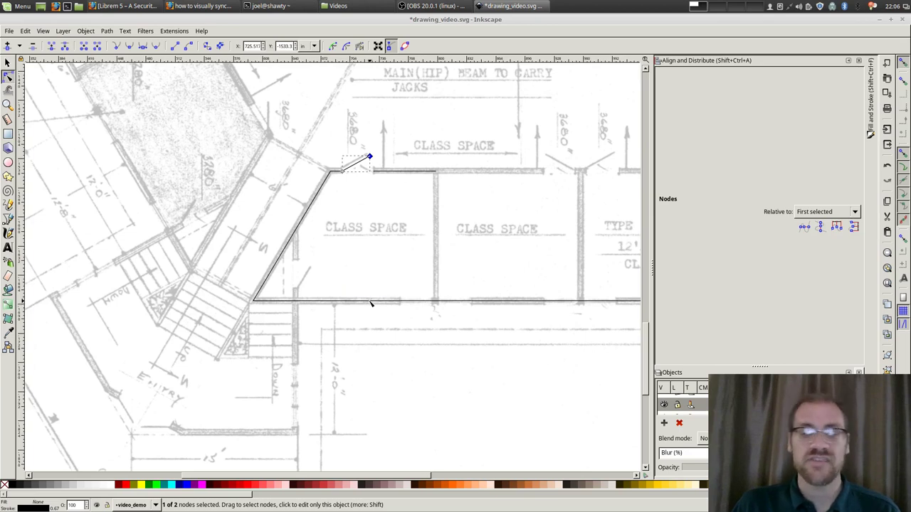
click(366, 157)
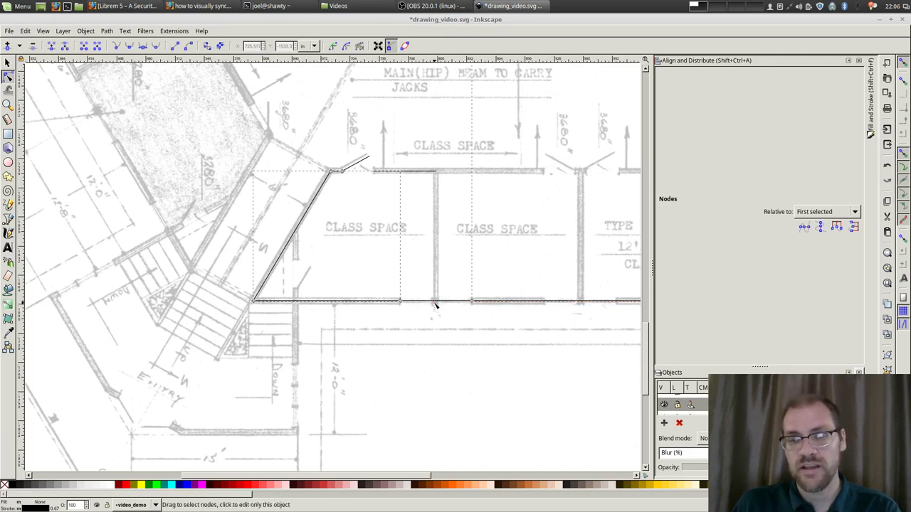
Step: Add a new node on the bottom wall segment
double_click(435, 302)
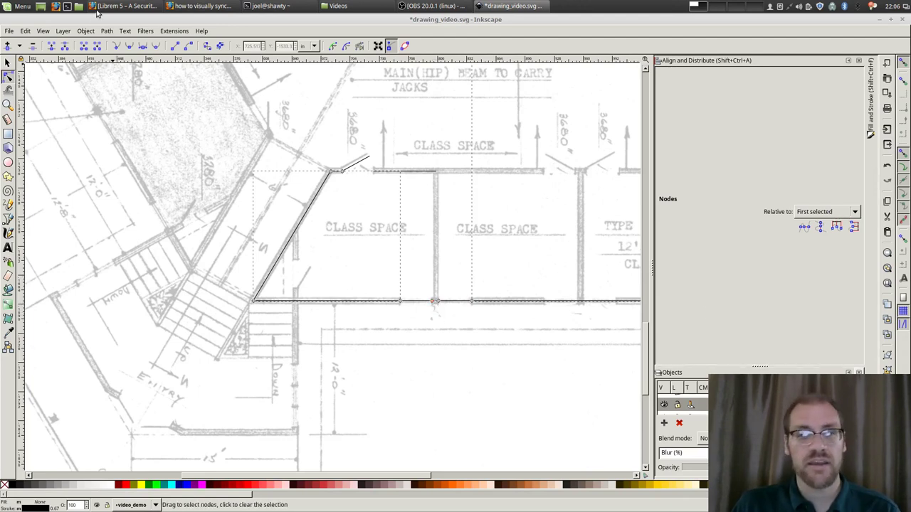
click(101, 33)
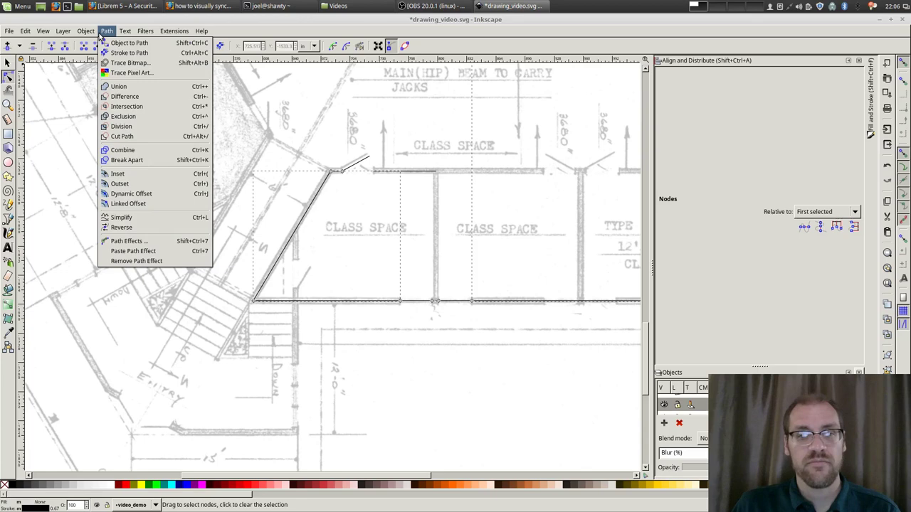
mouse_move(86, 31)
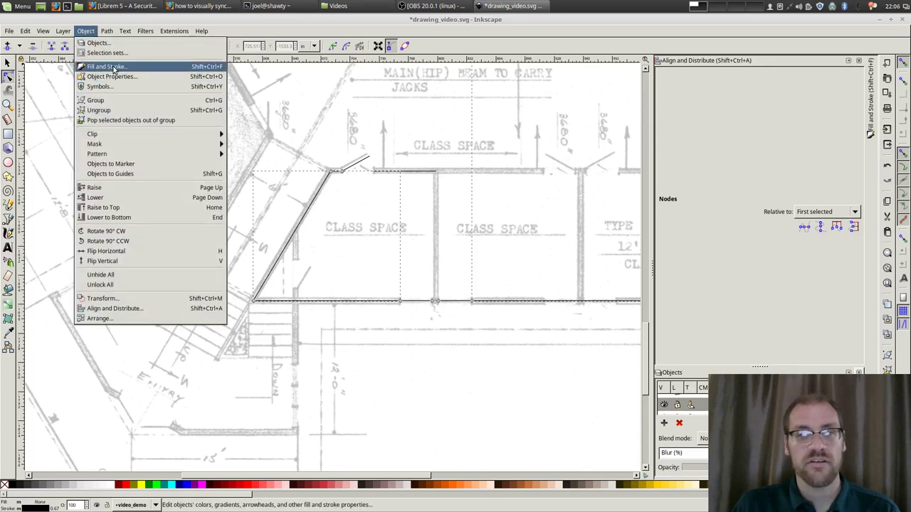
click(98, 43)
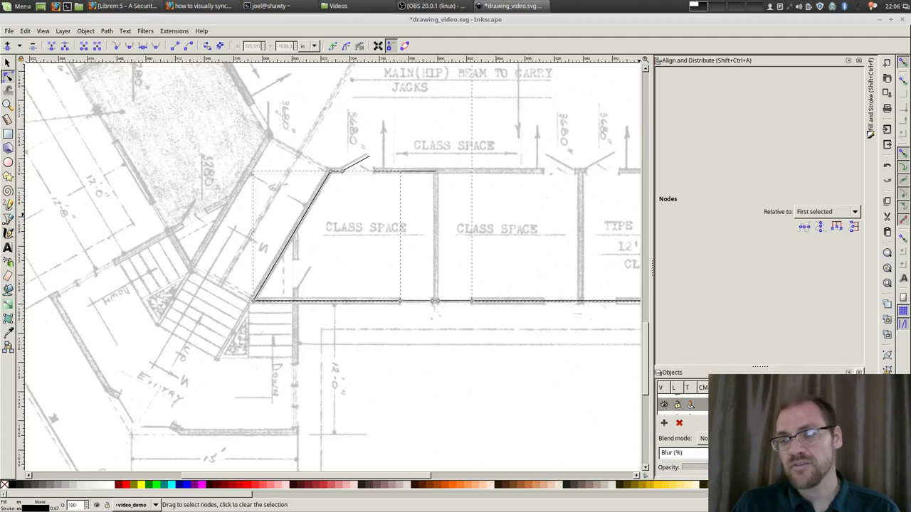
Step: Set the wall path's stroke width to 6 in for a heavy black wall line
click(868, 126)
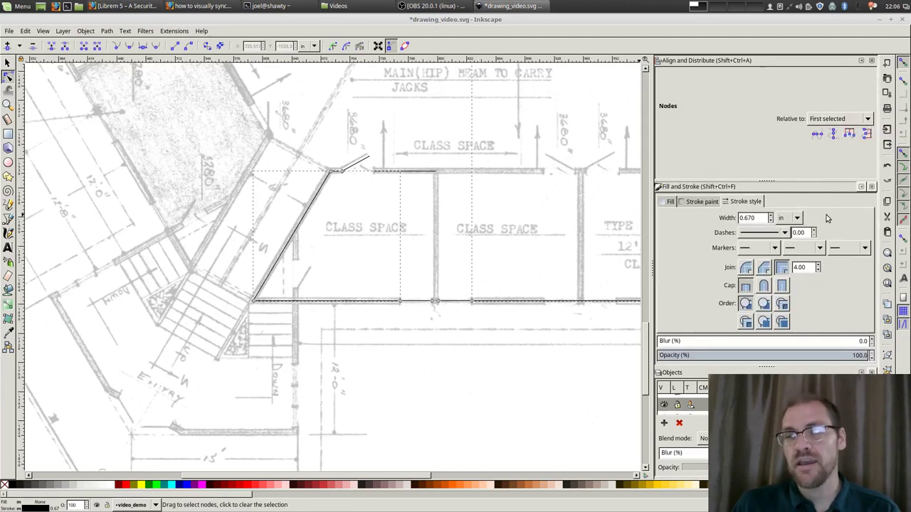
triple_click(763, 220)
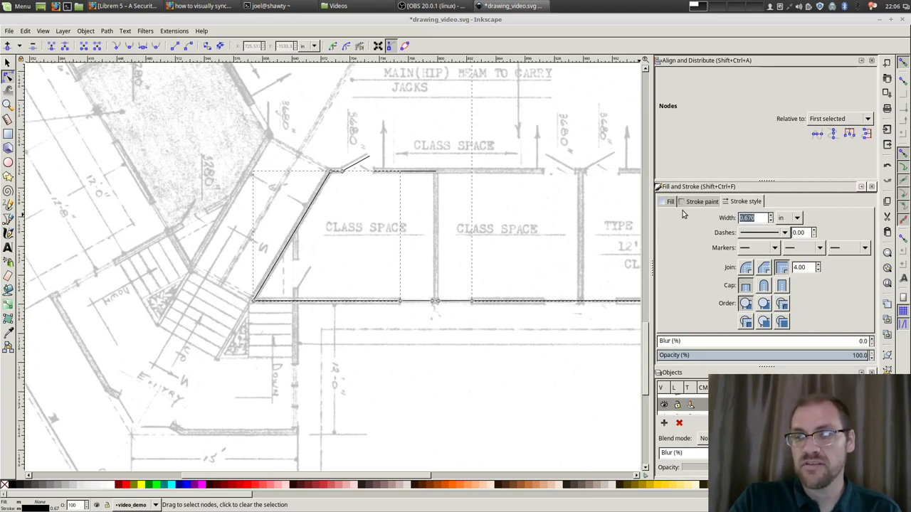
text(6)
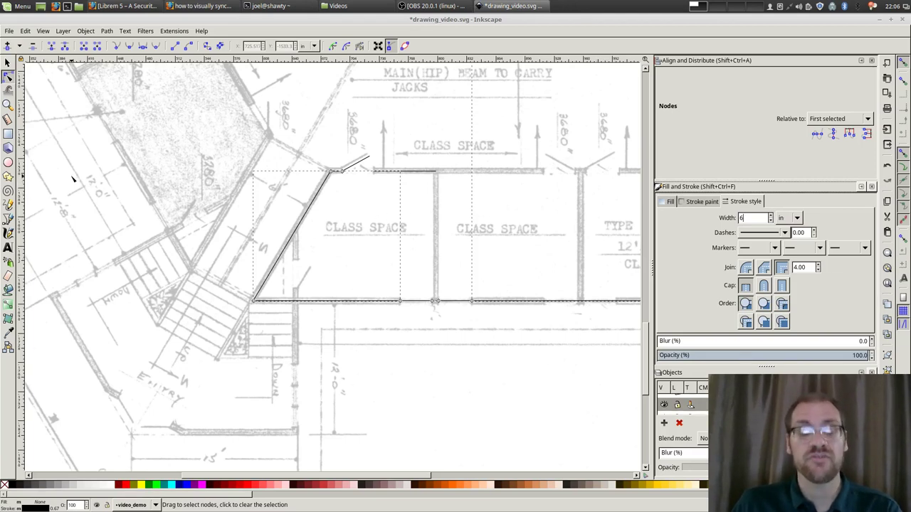
scroll(193, 197, up, 2)
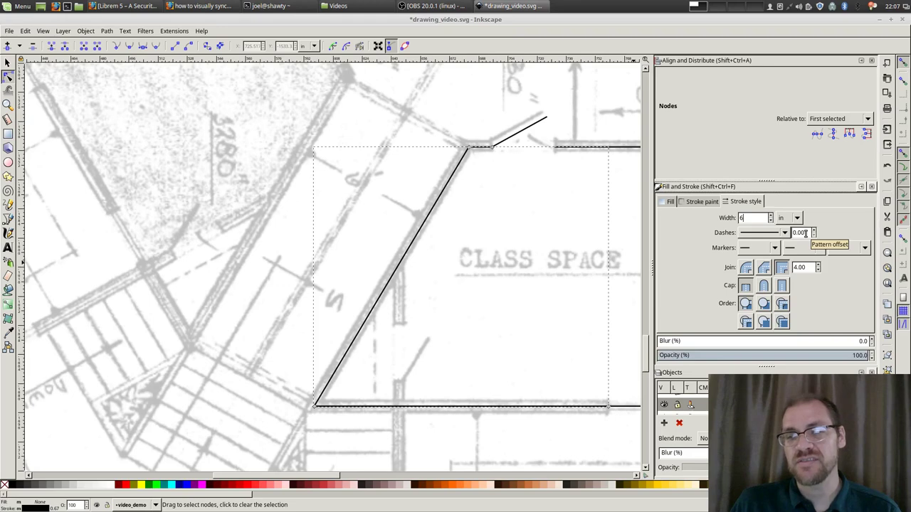
key(Return)
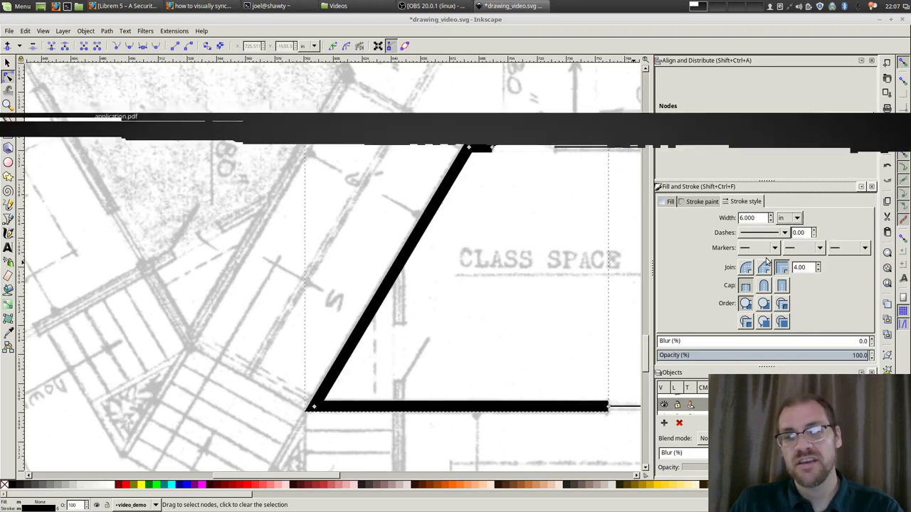
scroll(333, 280, down, 4)
scroll(332, 279, up, 2)
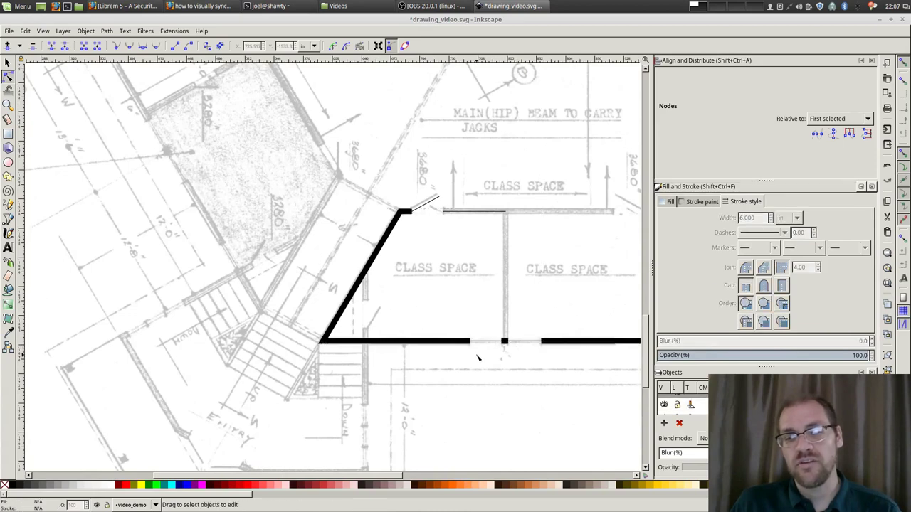
click(449, 236)
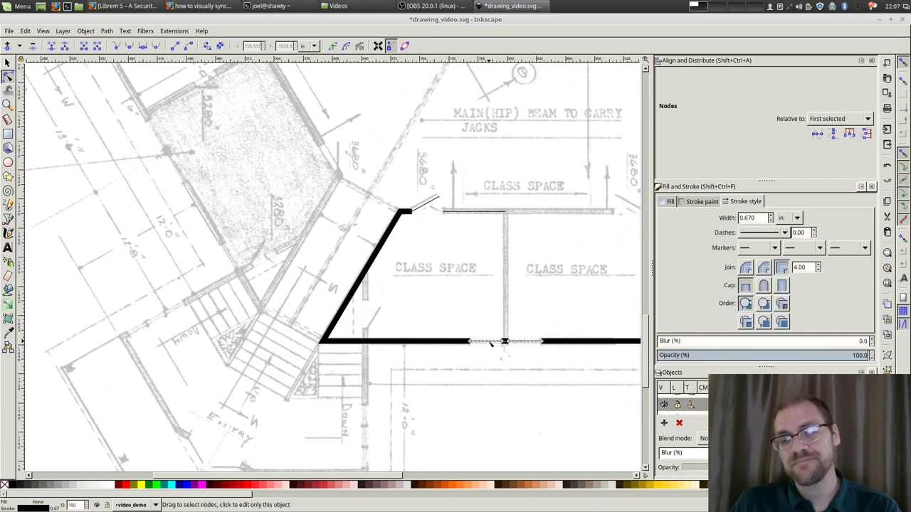
Step: Give the short diagonal door line a 3-inch stroke width
click(426, 206)
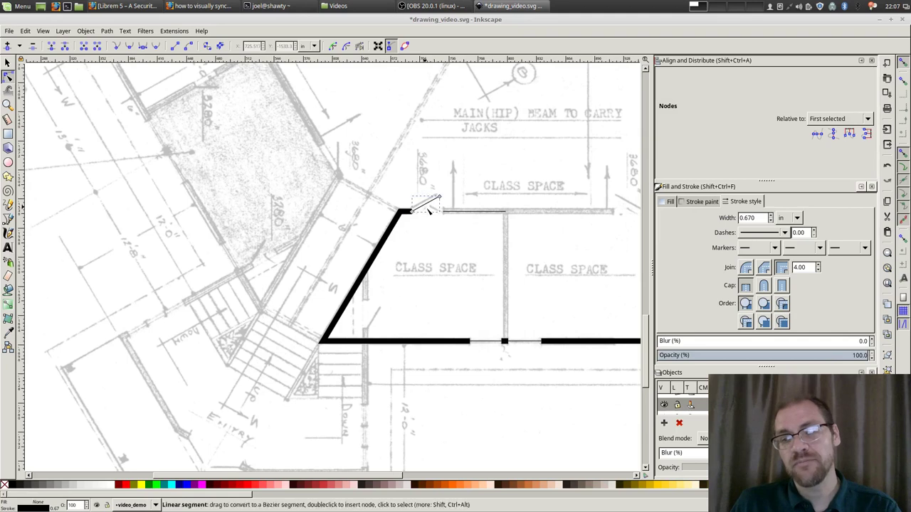
drag(768, 218, 709, 219)
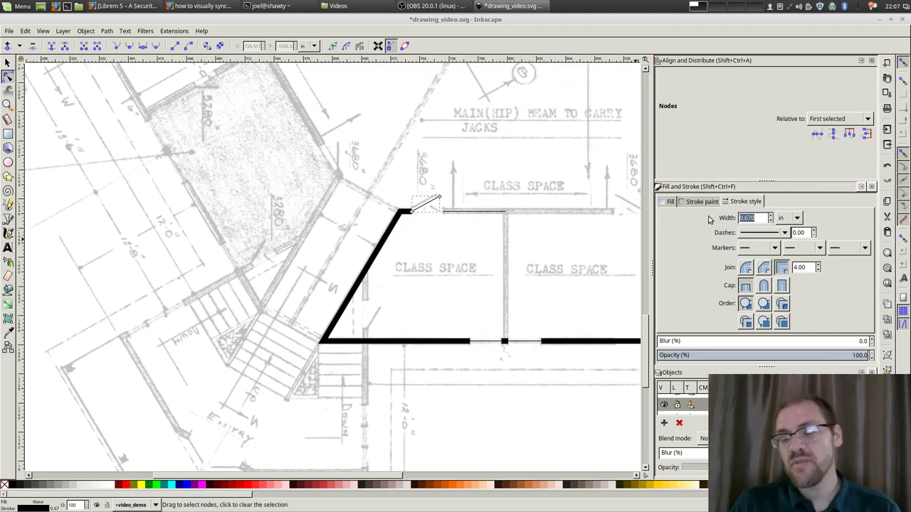
text(3)
key(Return)
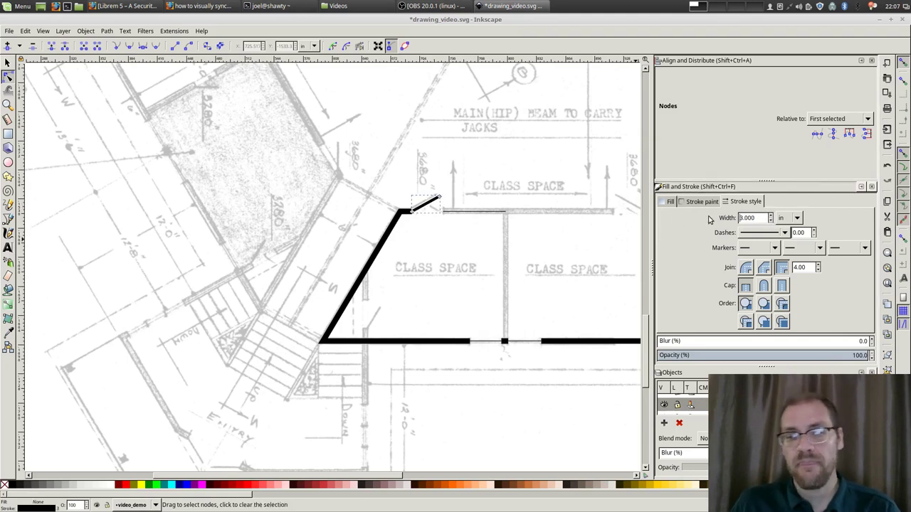
Step: Give the opening segment in the bottom wall a 3-inch stroke width
click(484, 341)
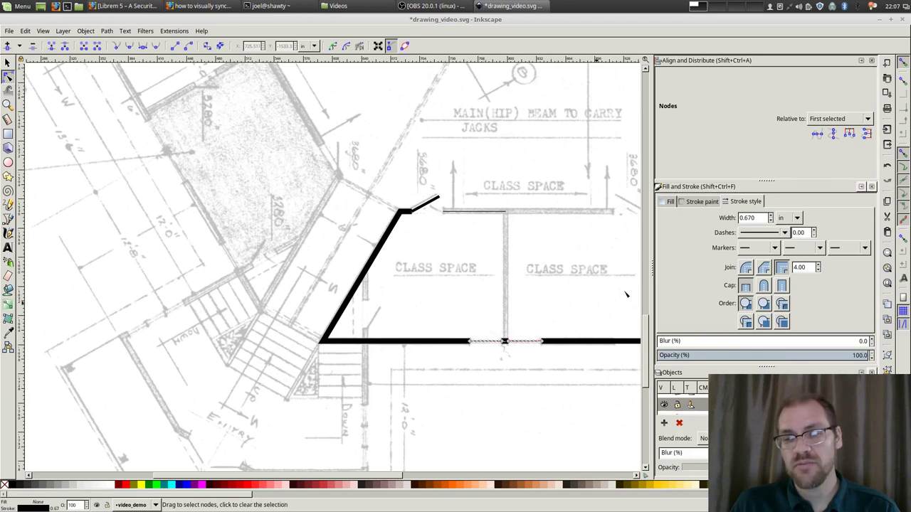
triple_click(752, 219)
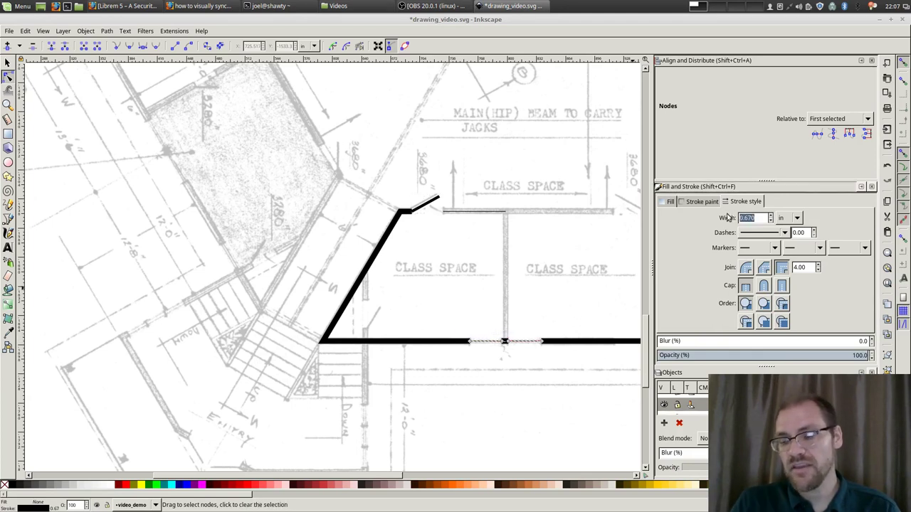
text(3)
key(Return)
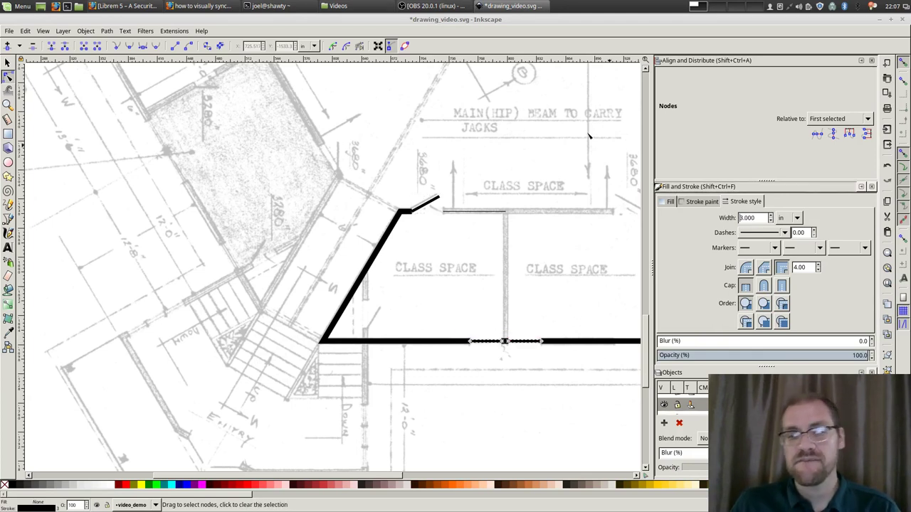
click(374, 355)
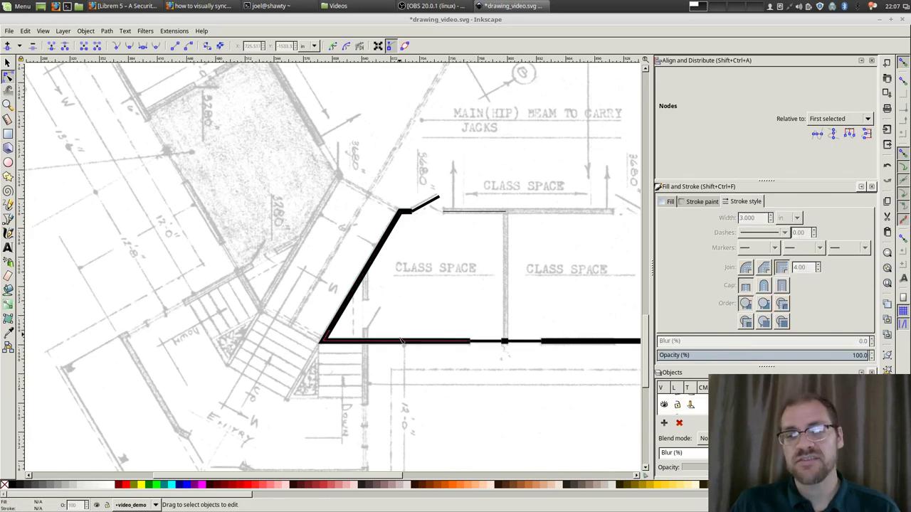
drag(371, 476, 458, 489)
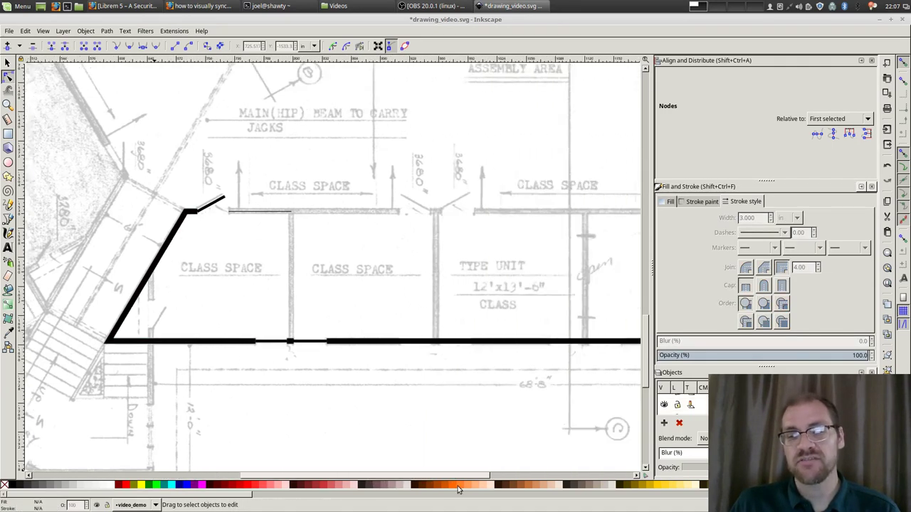
scroll(470, 481, left, 3)
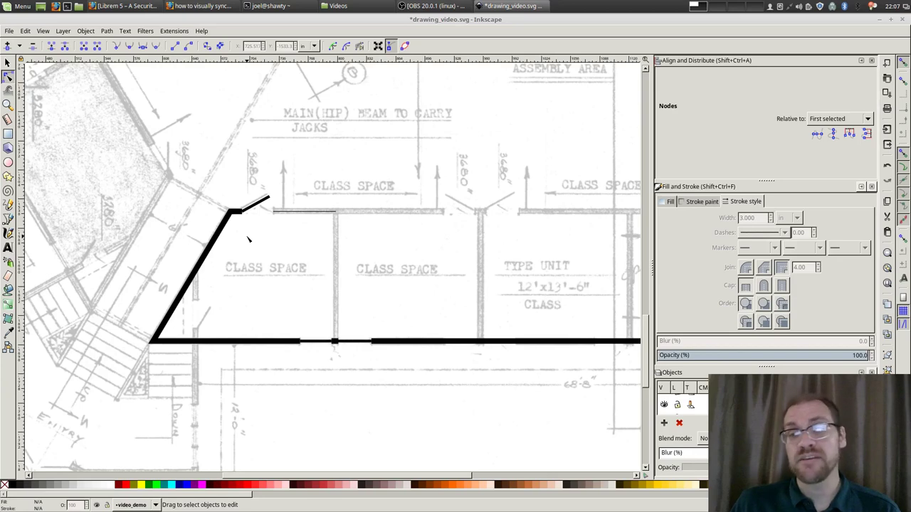
scroll(281, 267, up, 2)
scroll(301, 441, left, 3)
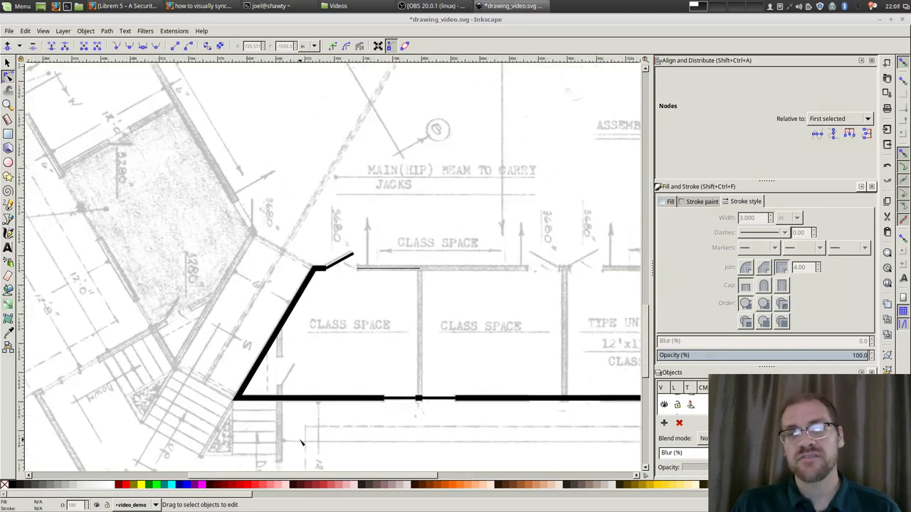